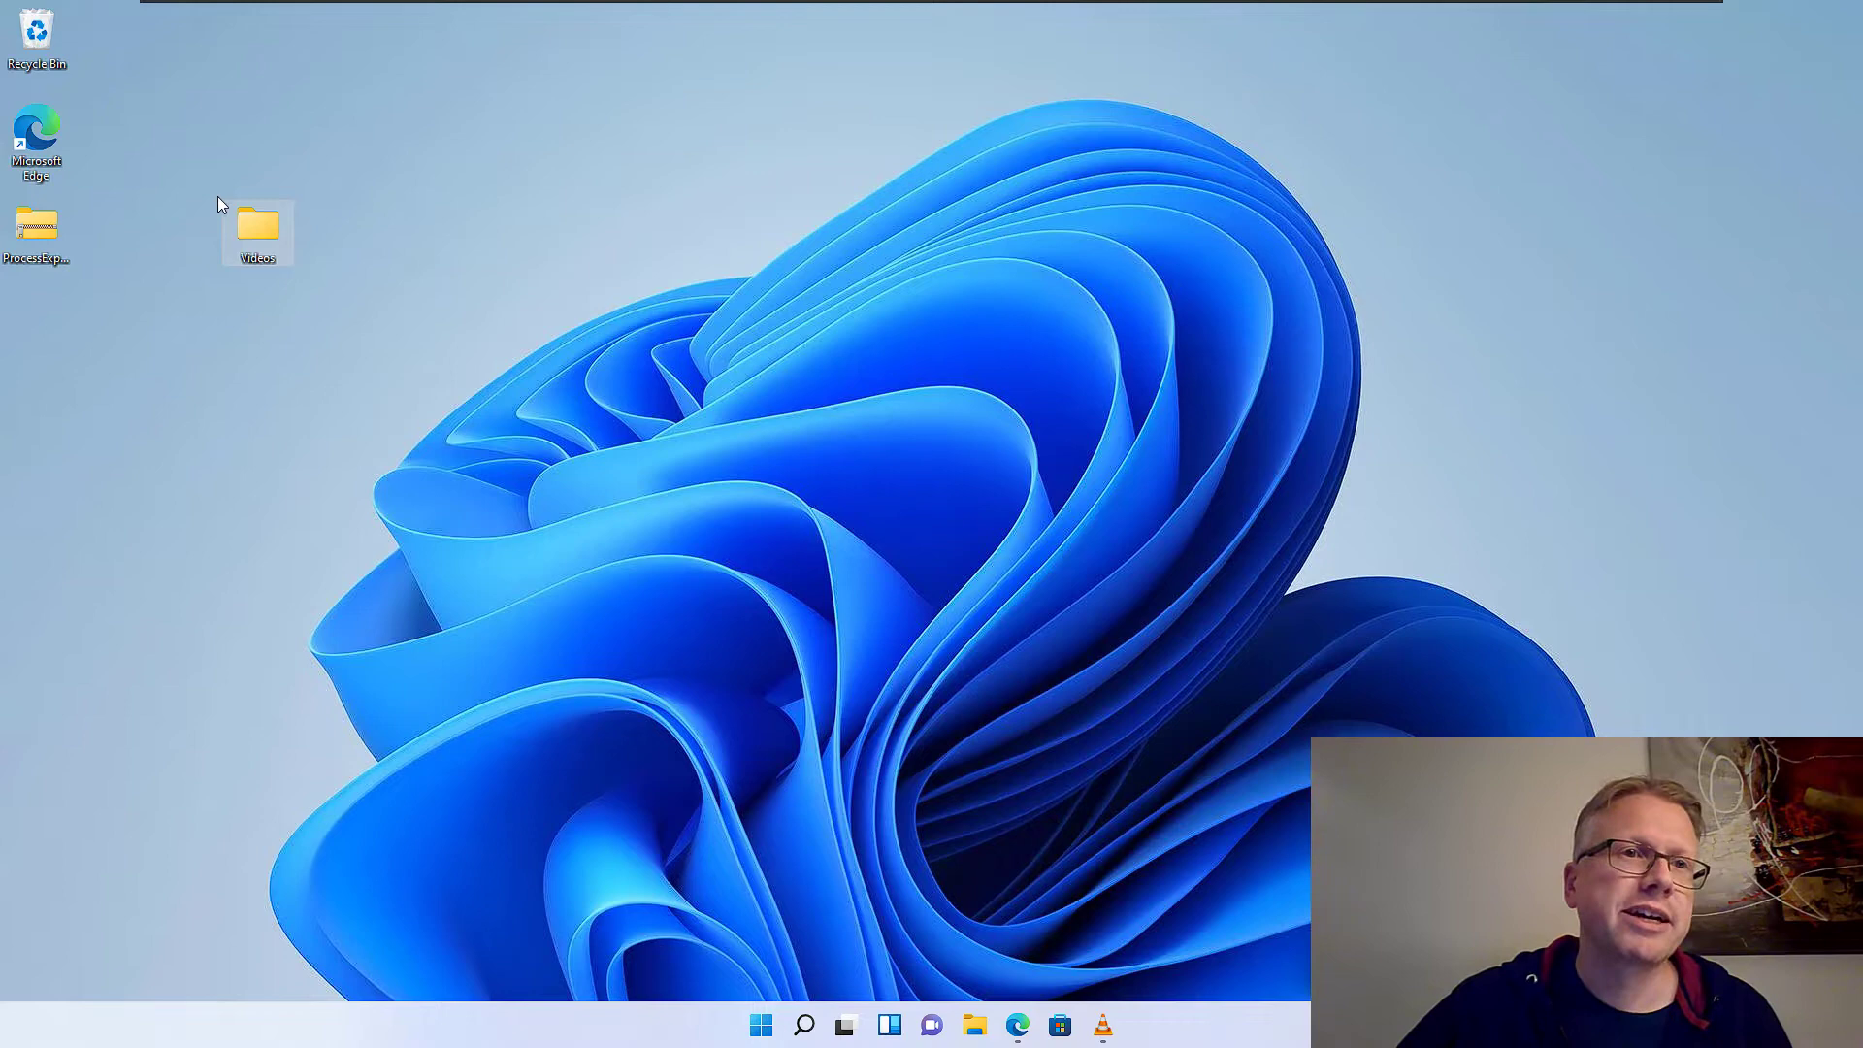
- Try deleting the desktop Videos folder, which triggers the Folder In Use warning
{"action": "mouse_move", "coordinate": [248, 221]}
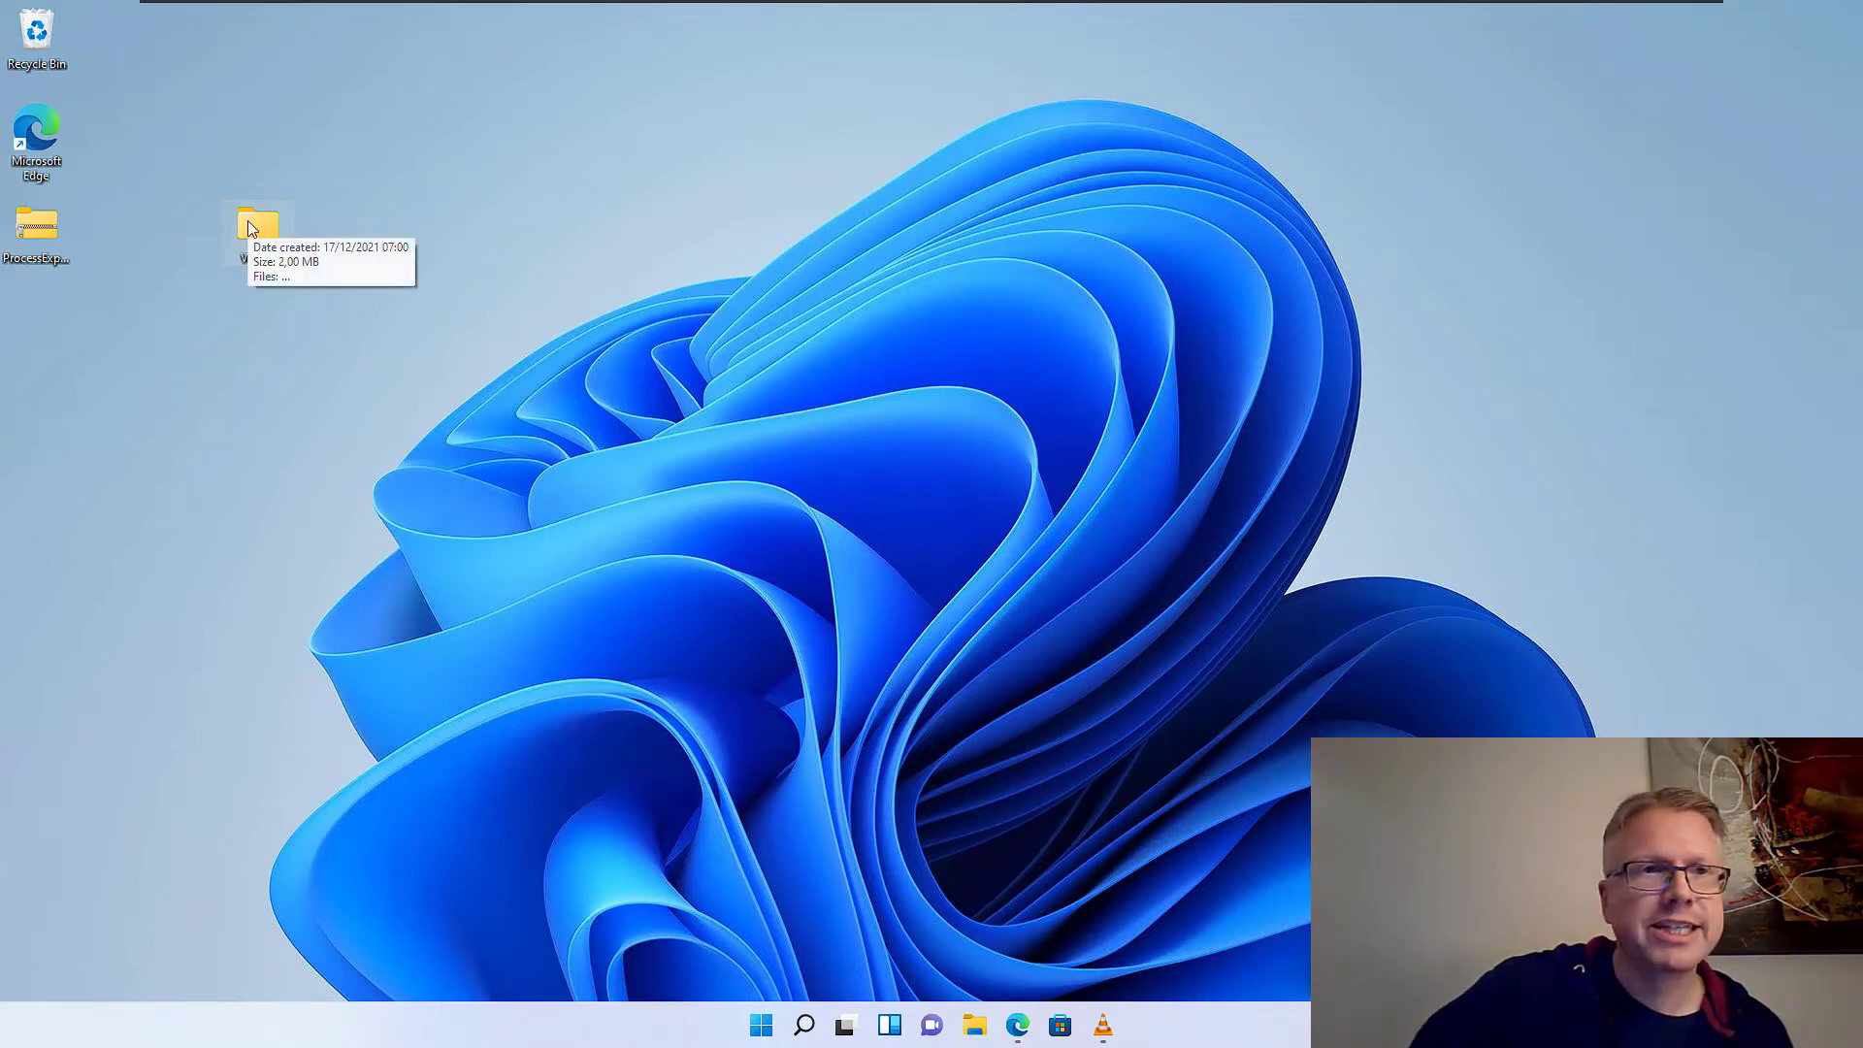
{"action": "key", "text": "Delete"}
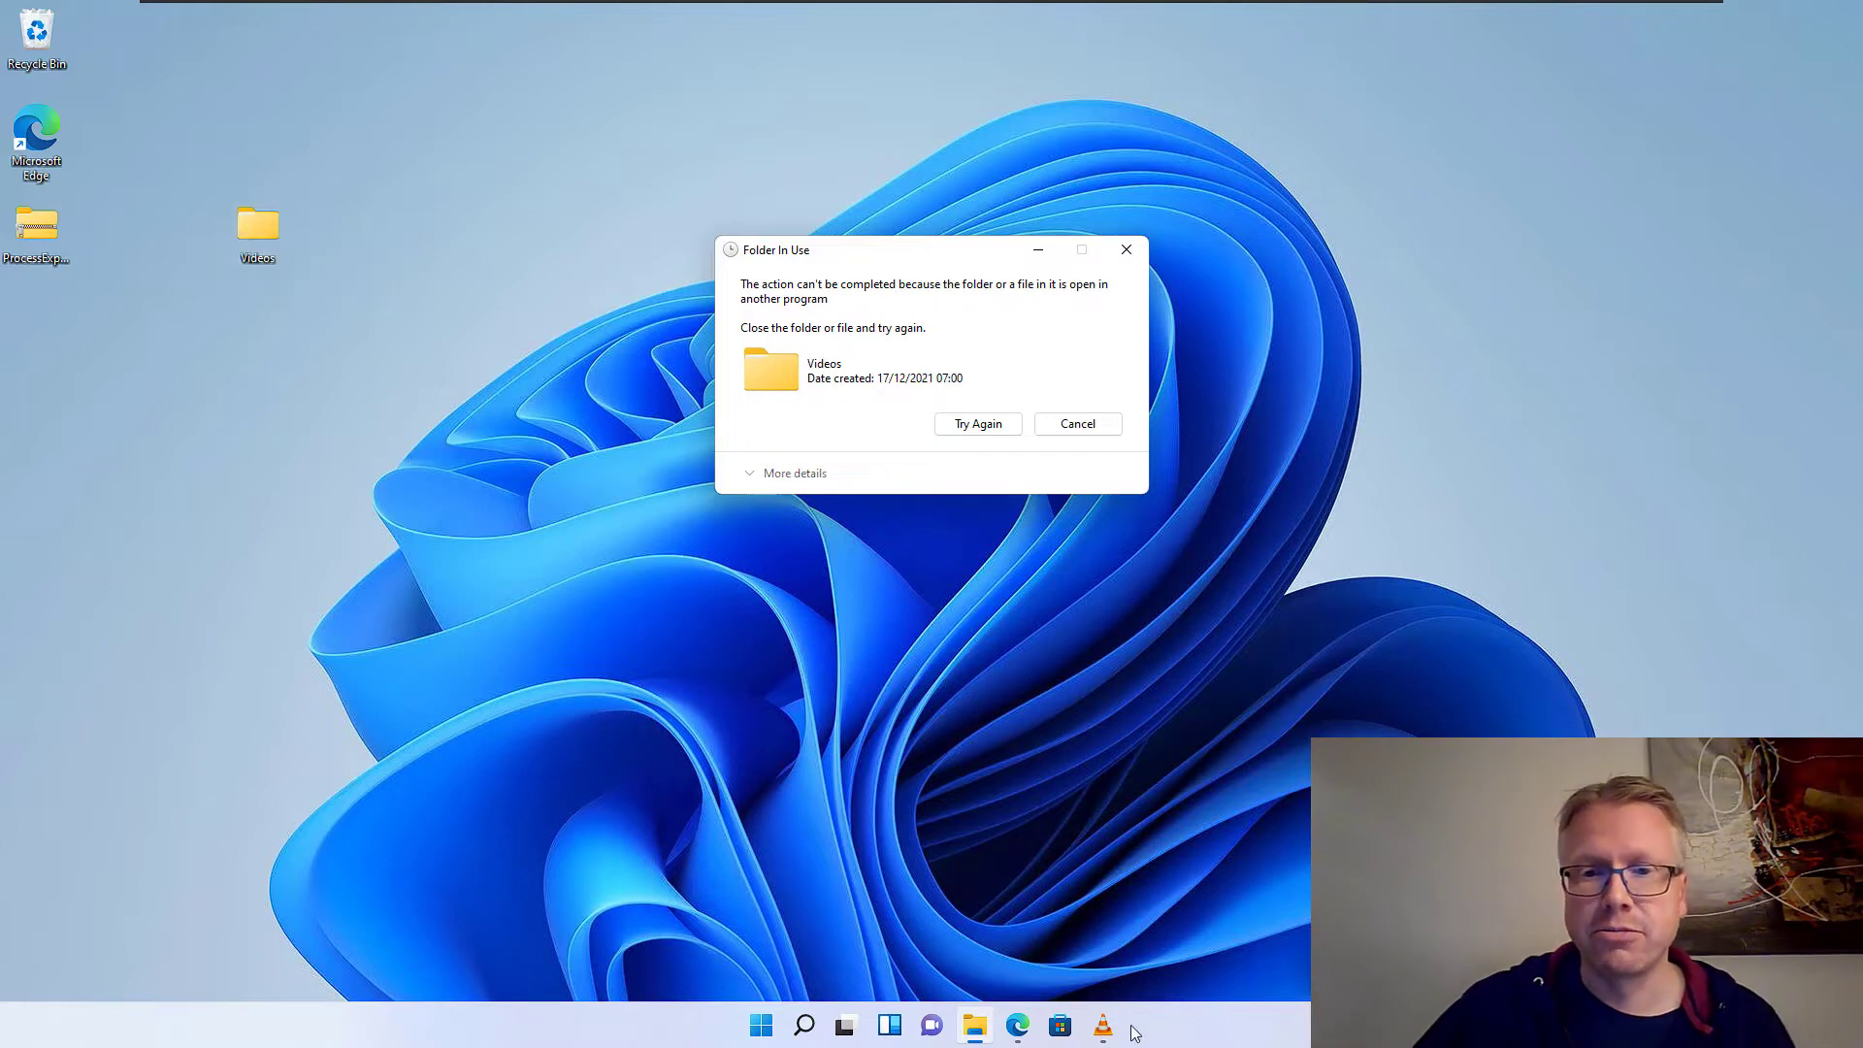
{"action": "mouse_move", "coordinate": [1111, 1032]}
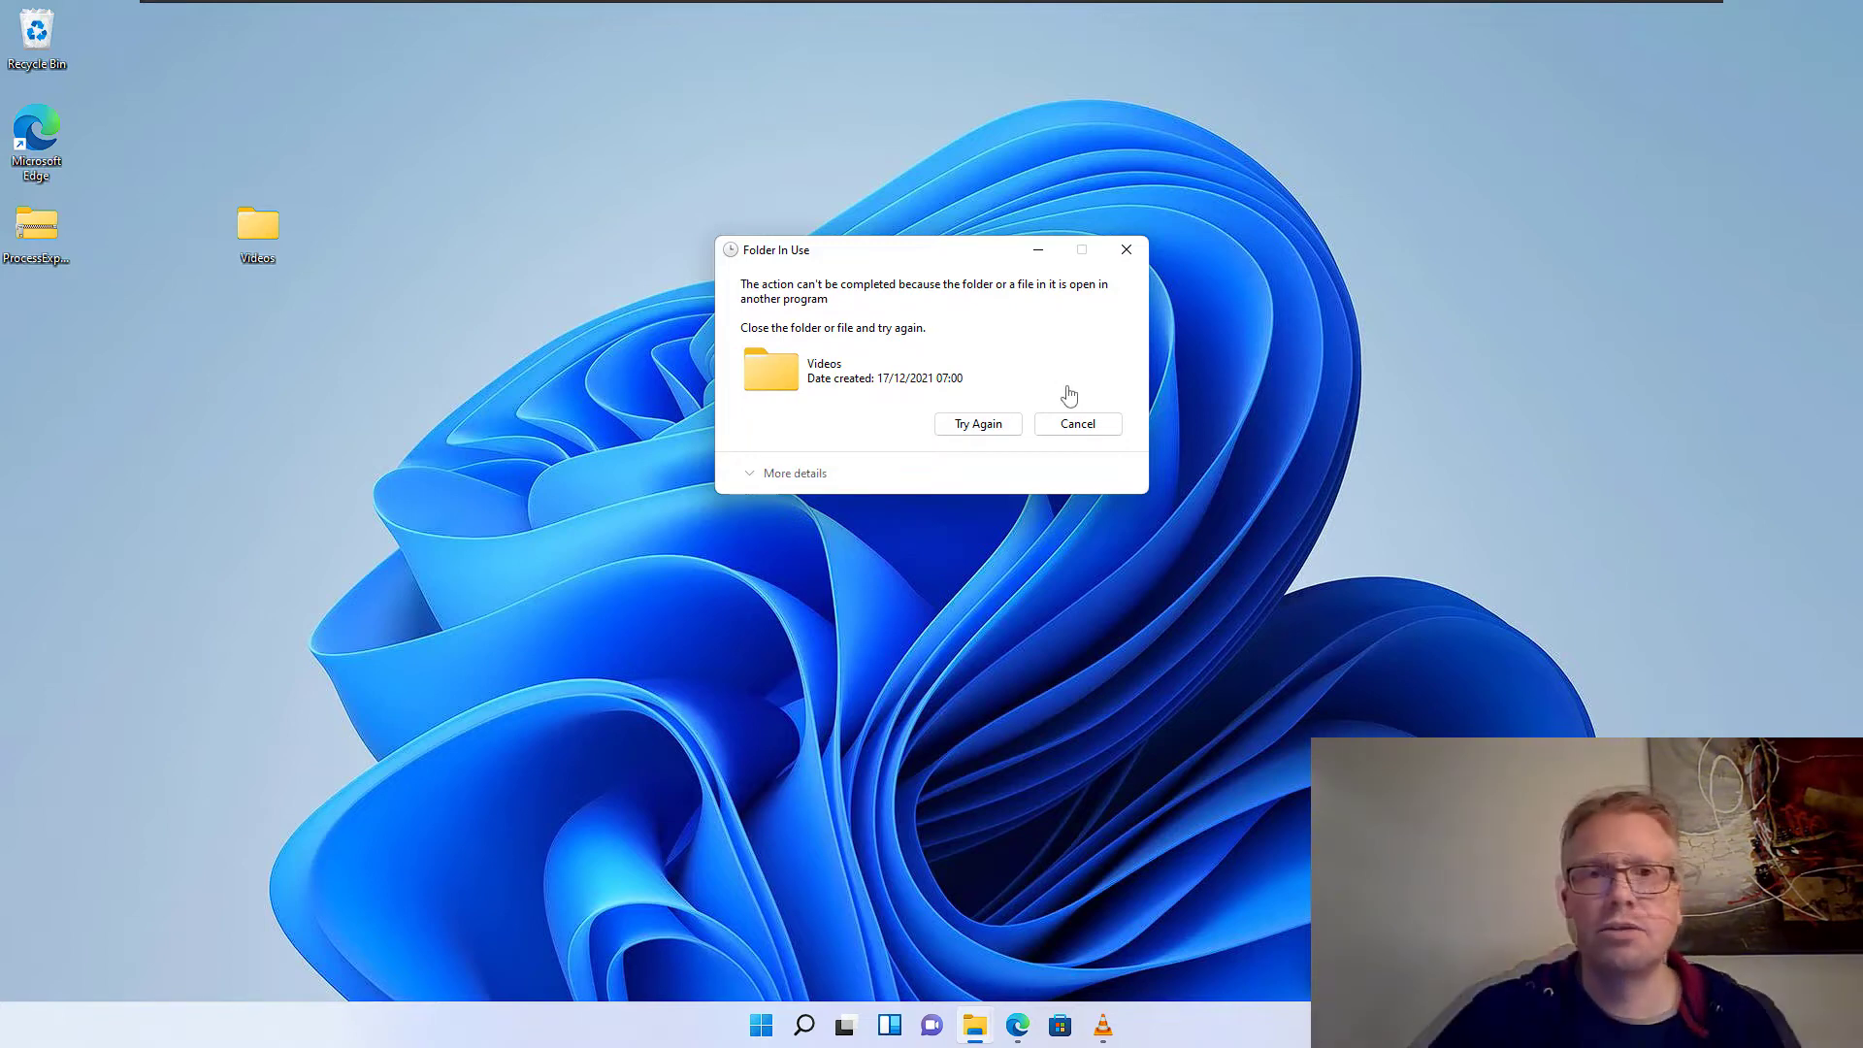
- Cancel the folder-in-use warning and restore Edge's Process Explorer v16.43 download page
{"action": "left_click", "coordinate": [1089, 432]}
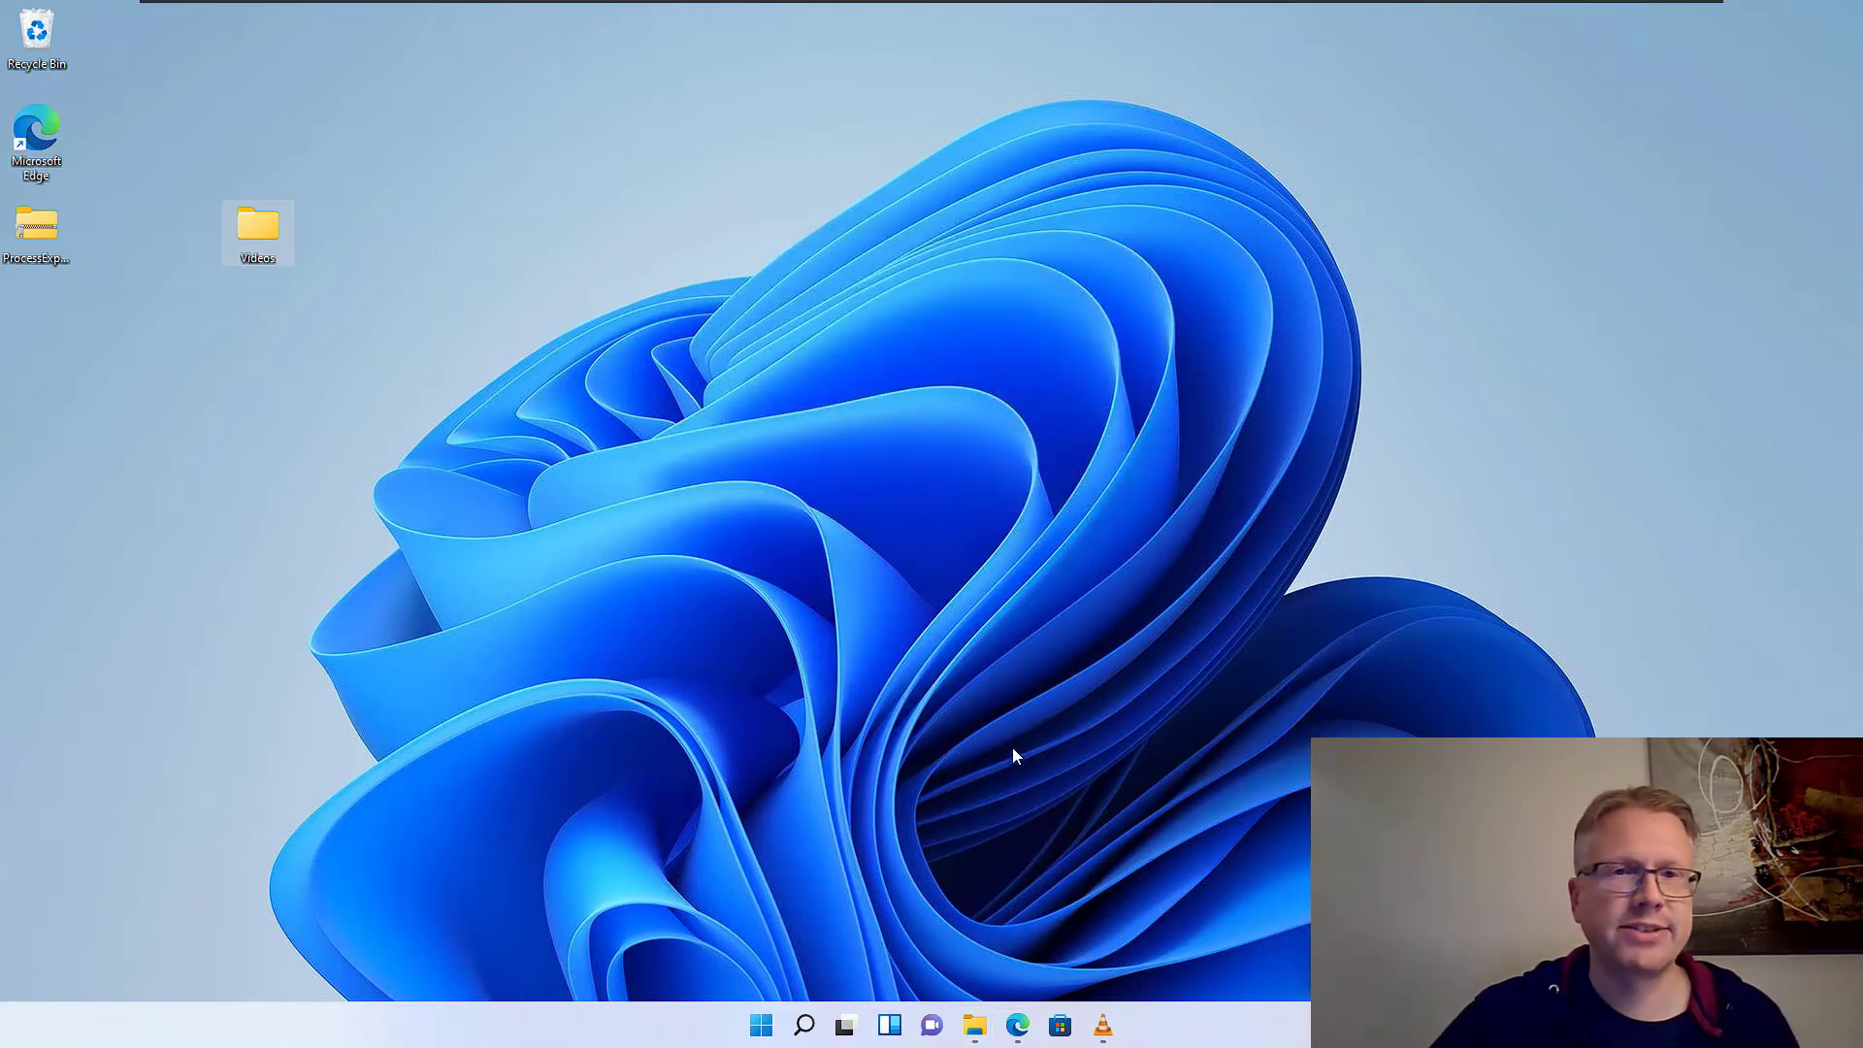
{"action": "left_click", "coordinate": [1016, 1021]}
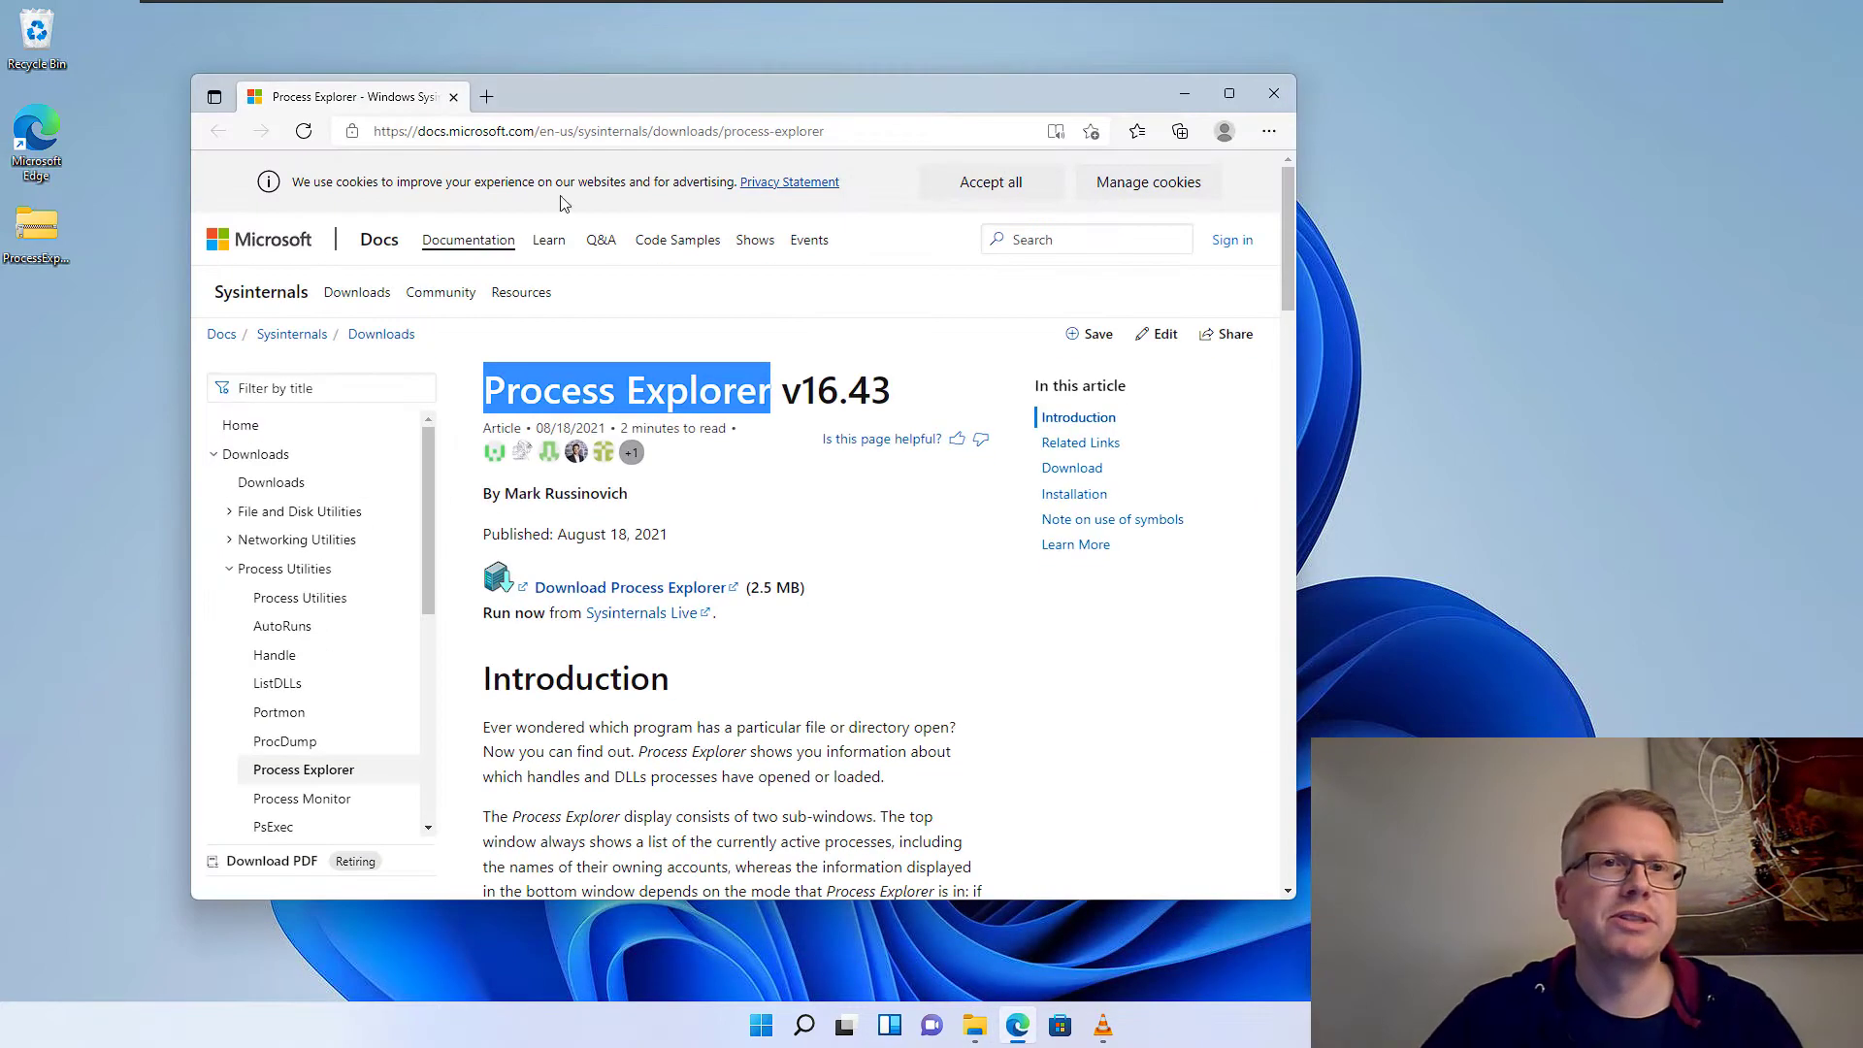
{"action": "left_click_drag", "start_coordinate": [642, 106], "coordinate": [573, 81]}
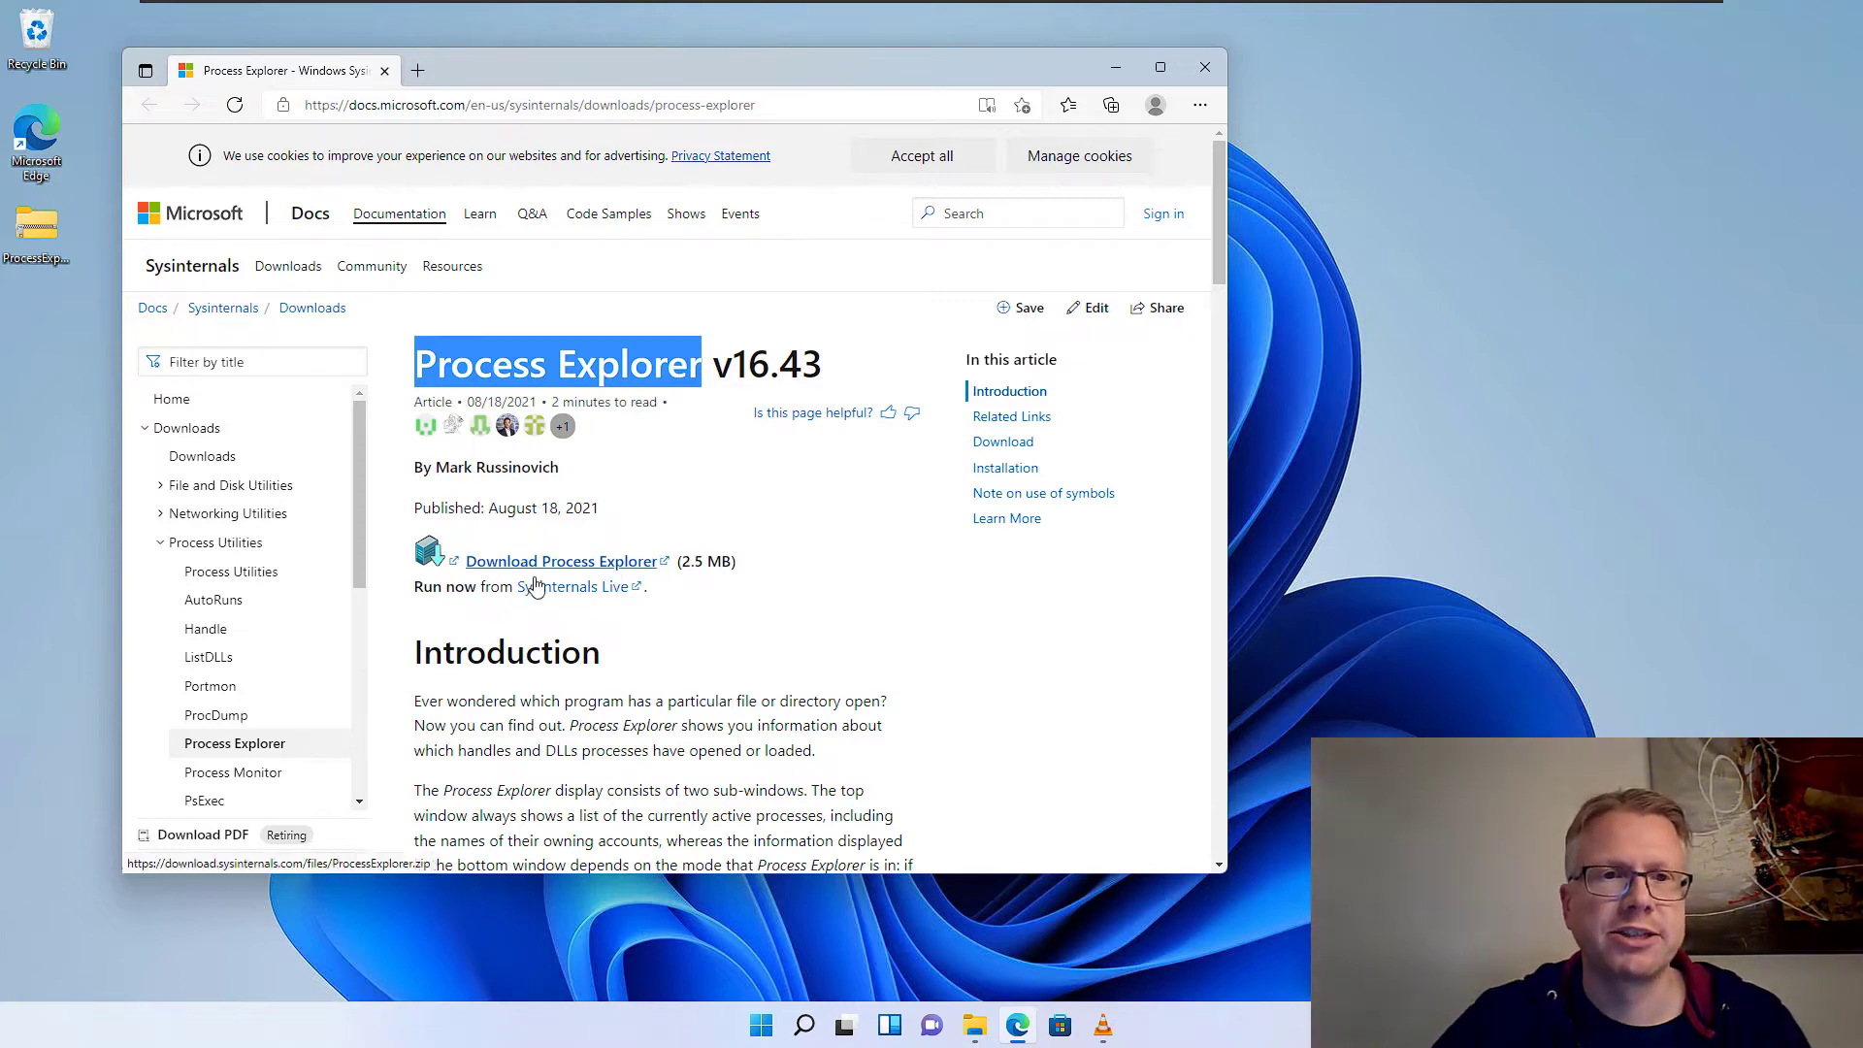
{"action": "left_click", "coordinate": [41, 224]}
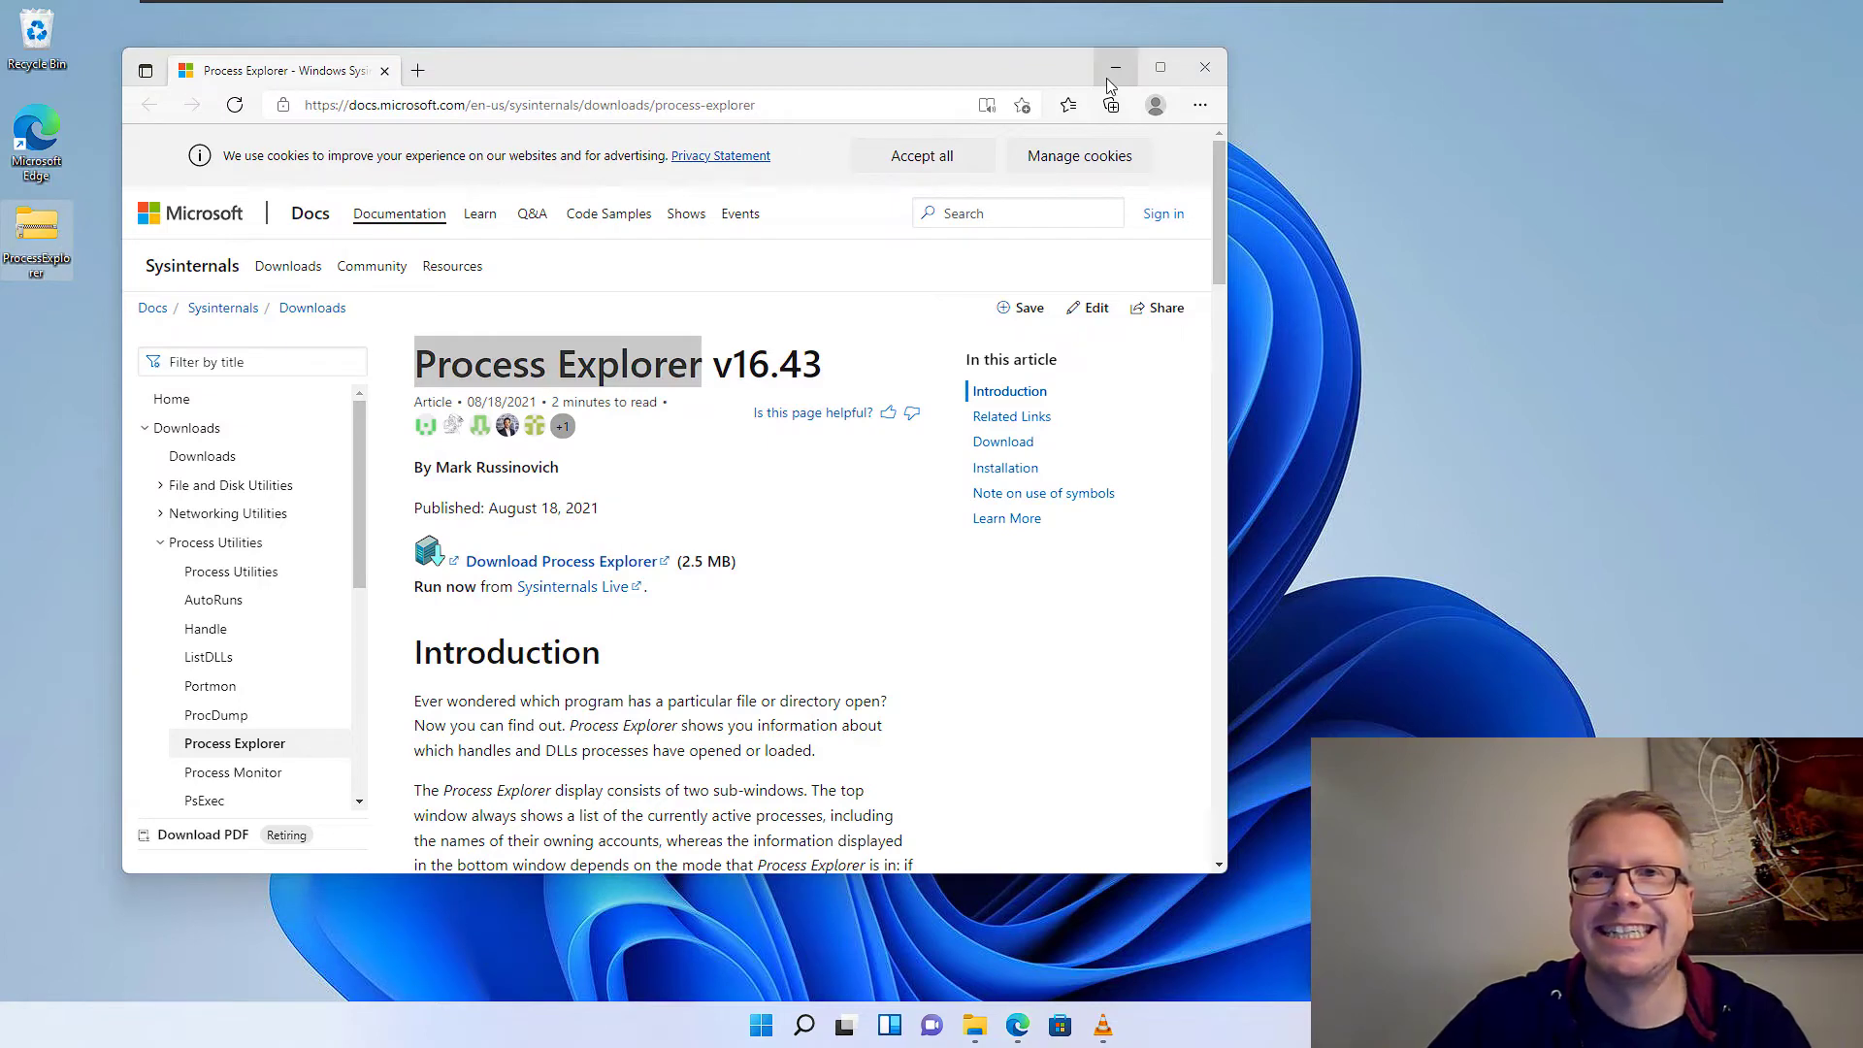
- Open the ProcessExplorer zip and drag procexp64 out to the top of the desktop
{"action": "left_click", "coordinate": [1114, 68]}
{"action": "double_click", "coordinate": [52, 235]}
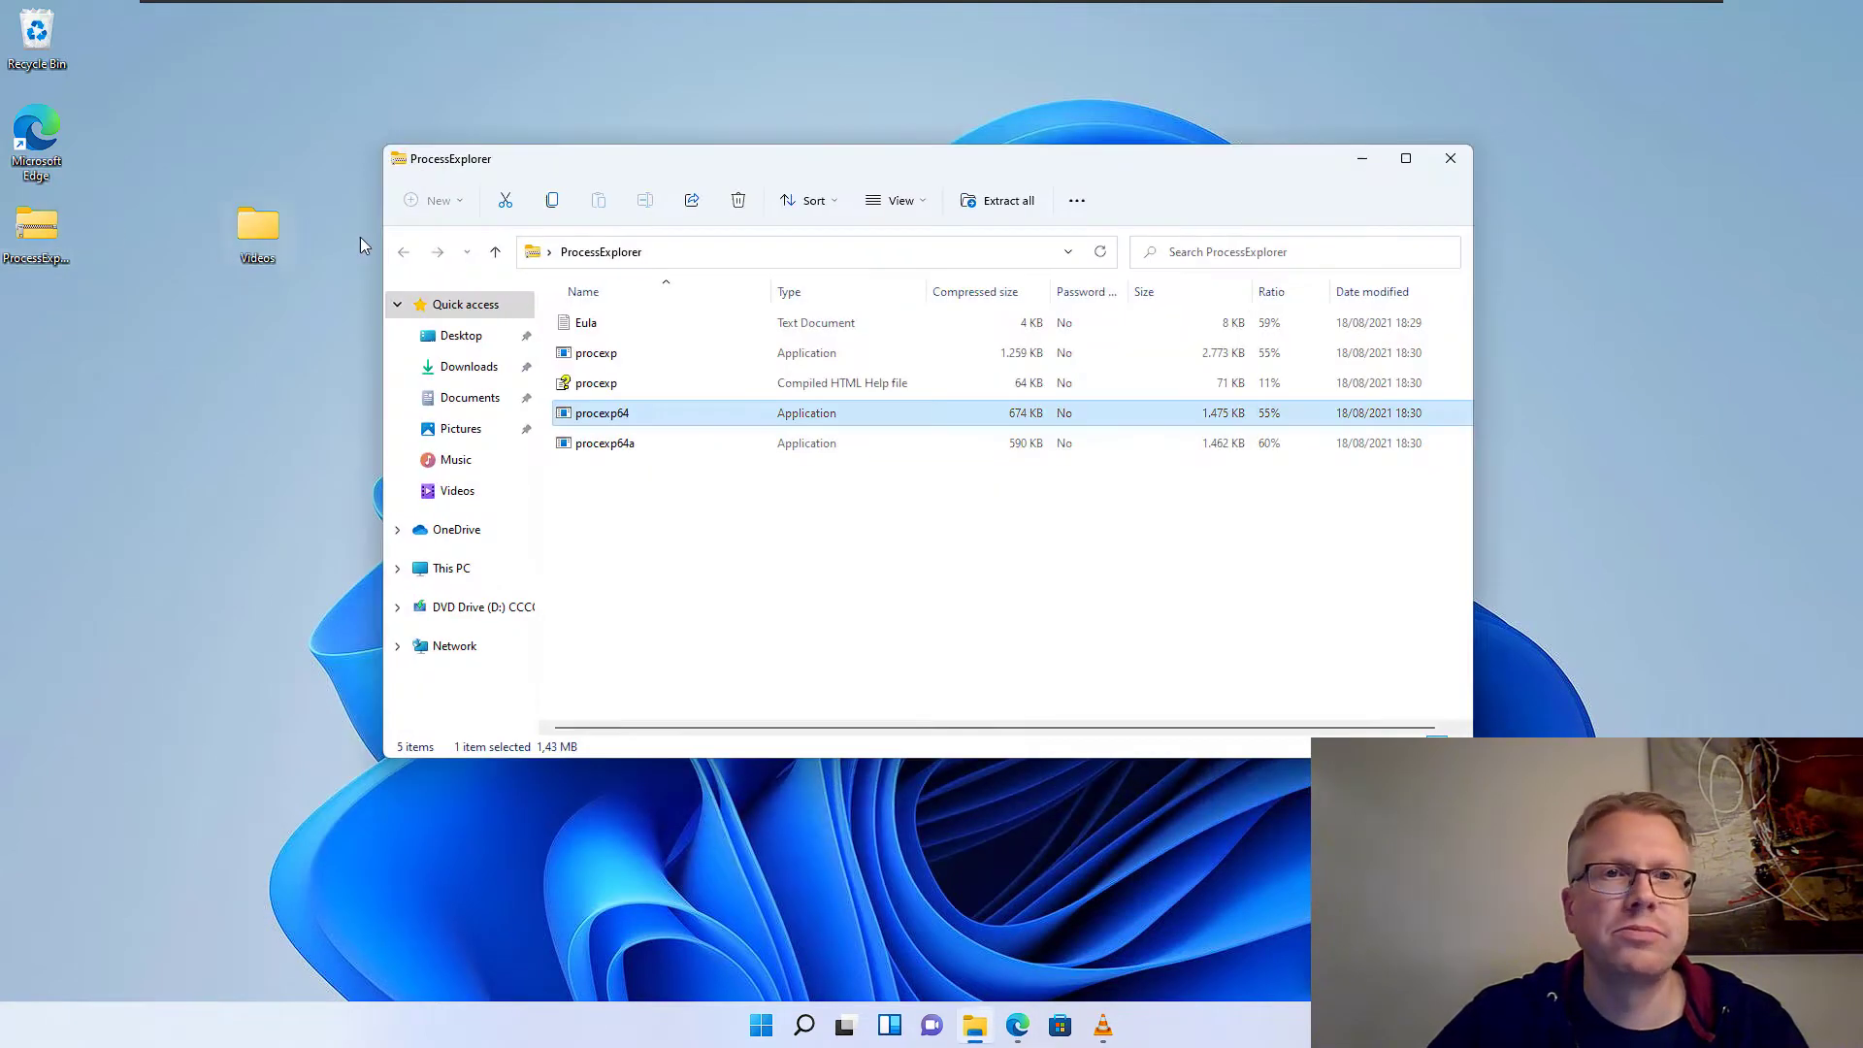
{"action": "left_click_drag", "start_coordinate": [801, 162], "coordinate": [758, 143]}
{"action": "left_click", "coordinate": [563, 333]}
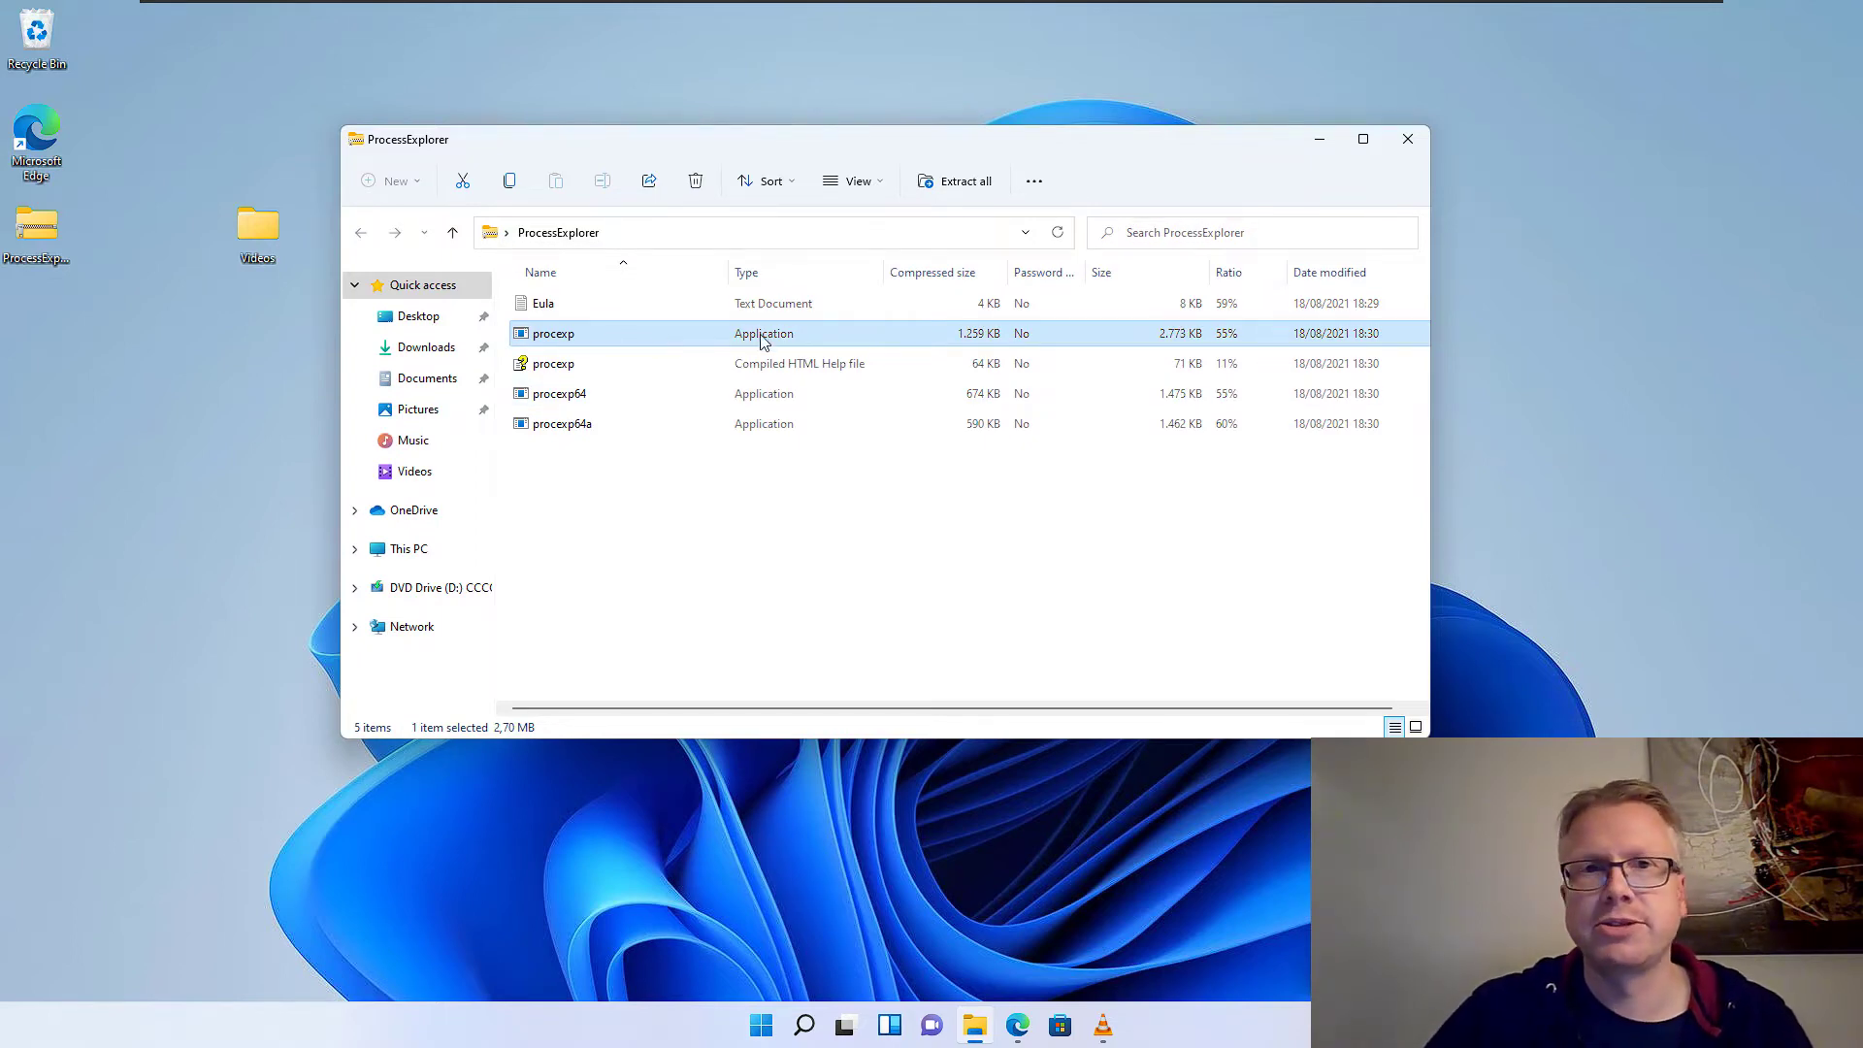
{"action": "left_click", "coordinate": [648, 395]}
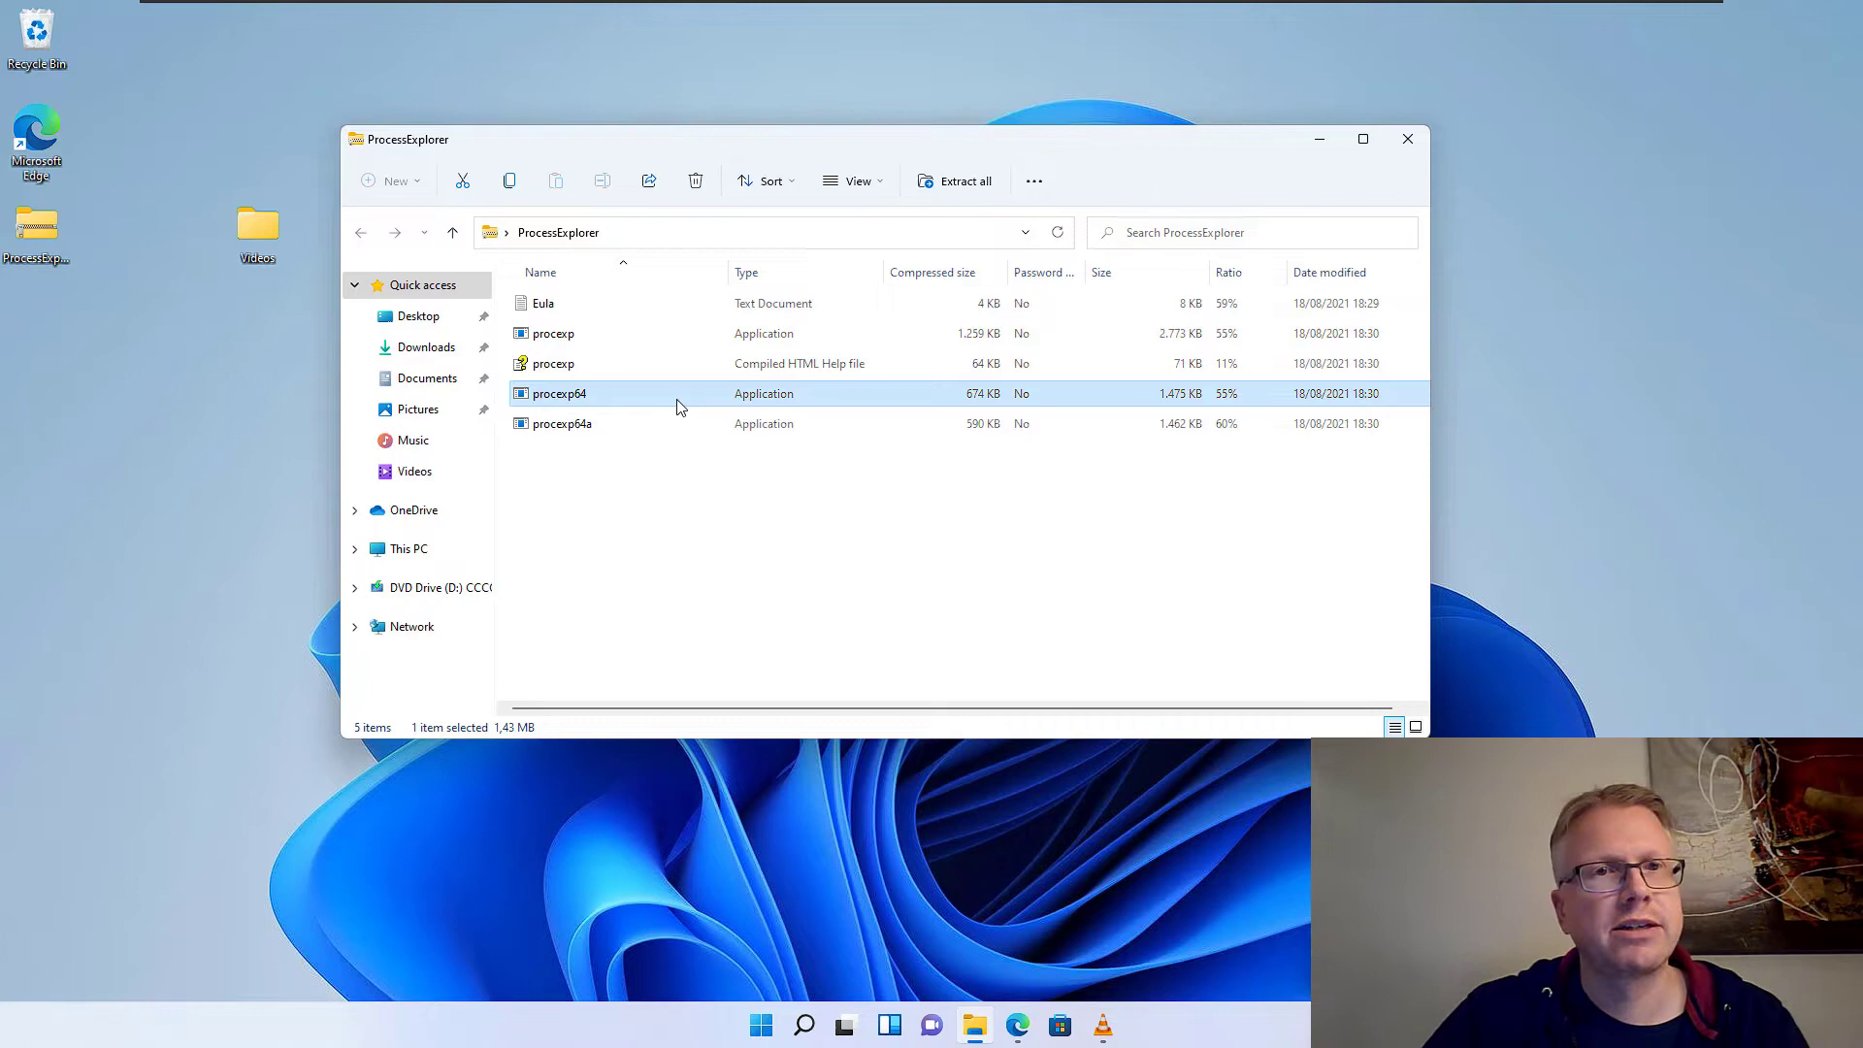
{"action": "left_click", "coordinate": [630, 427]}
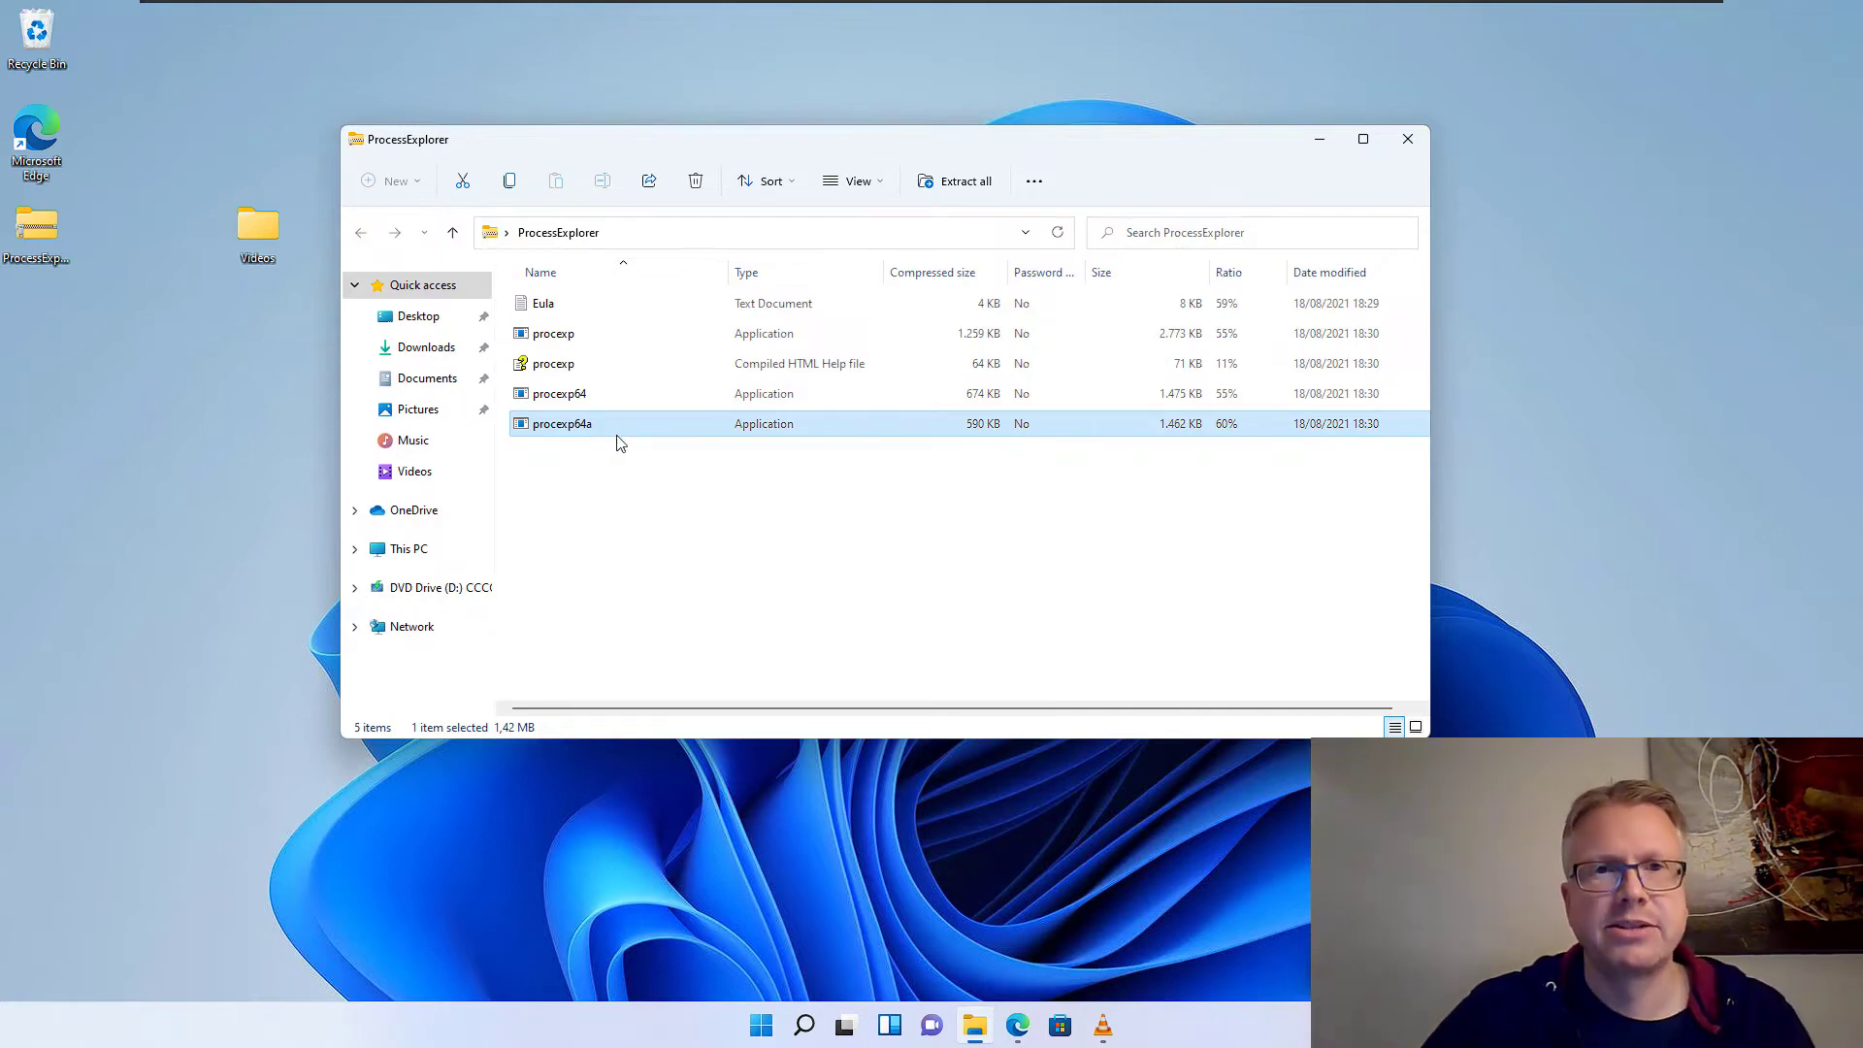
{"action": "left_click", "coordinate": [645, 403]}
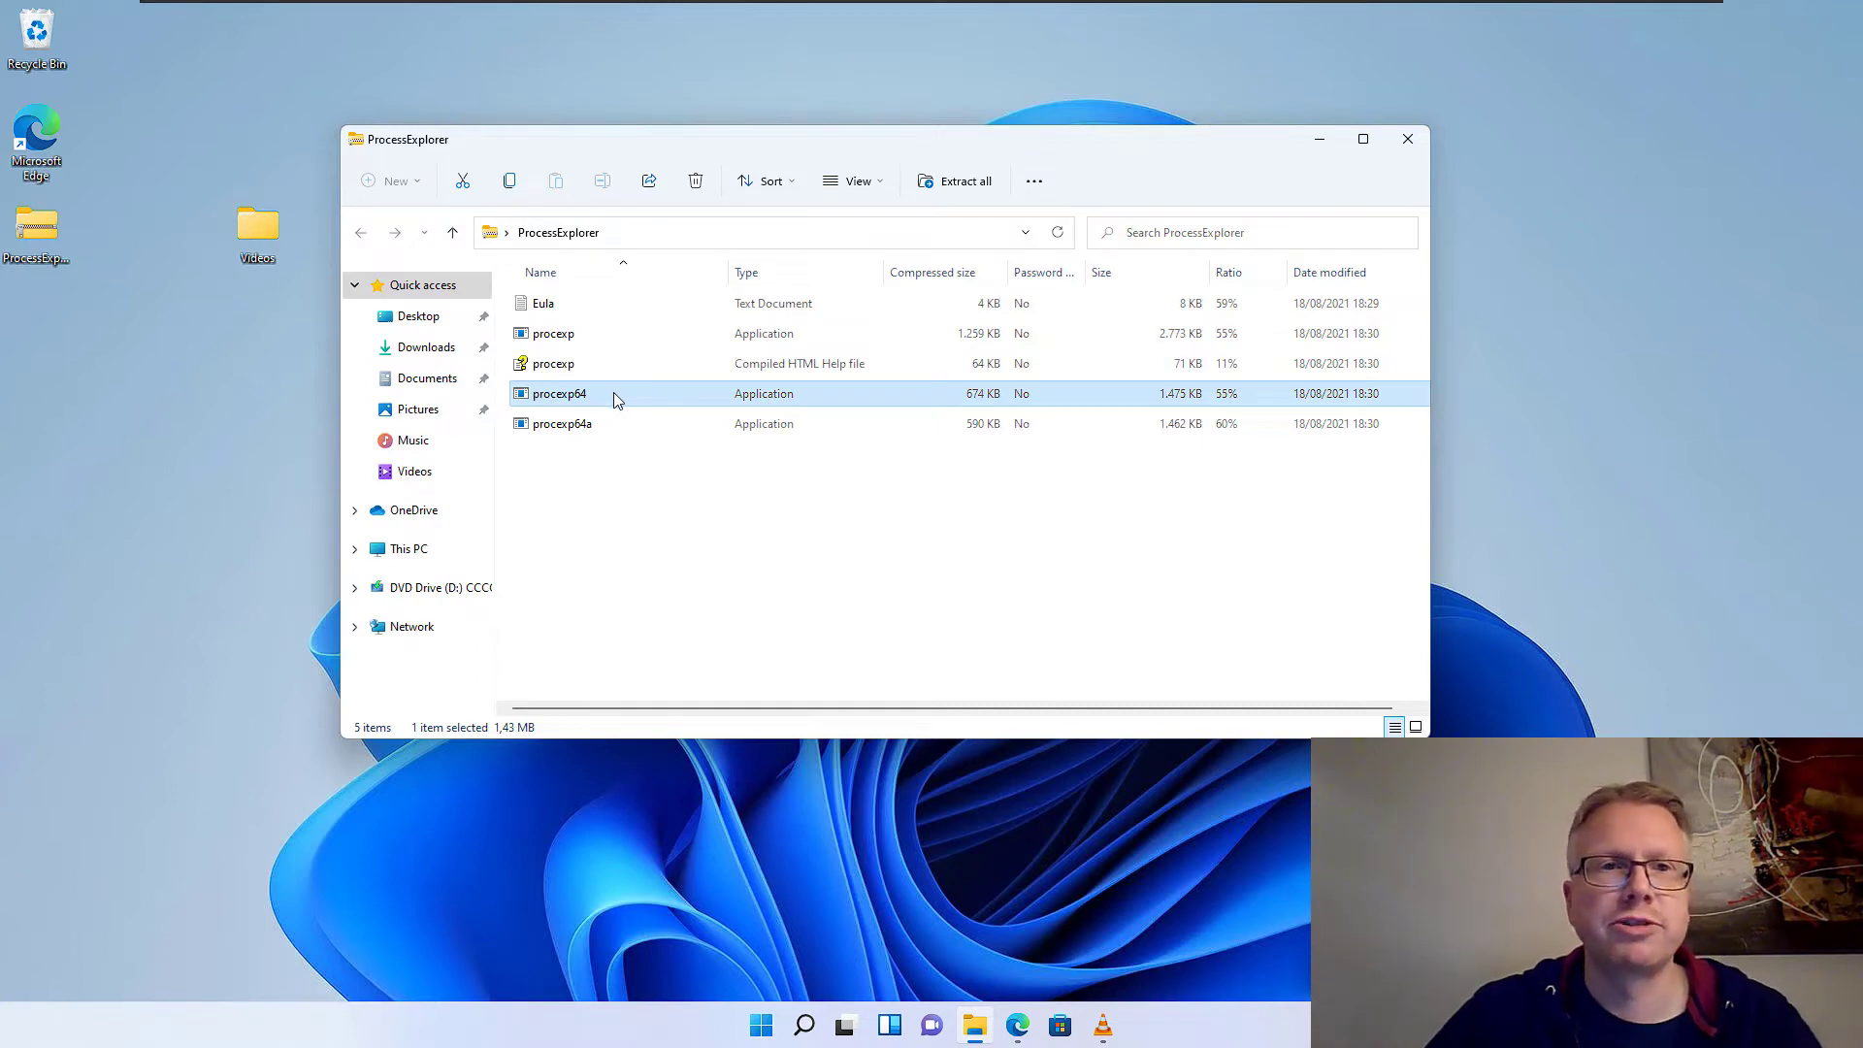
{"action": "left_click_drag", "start_coordinate": [613, 392], "coordinate": [602, 88]}
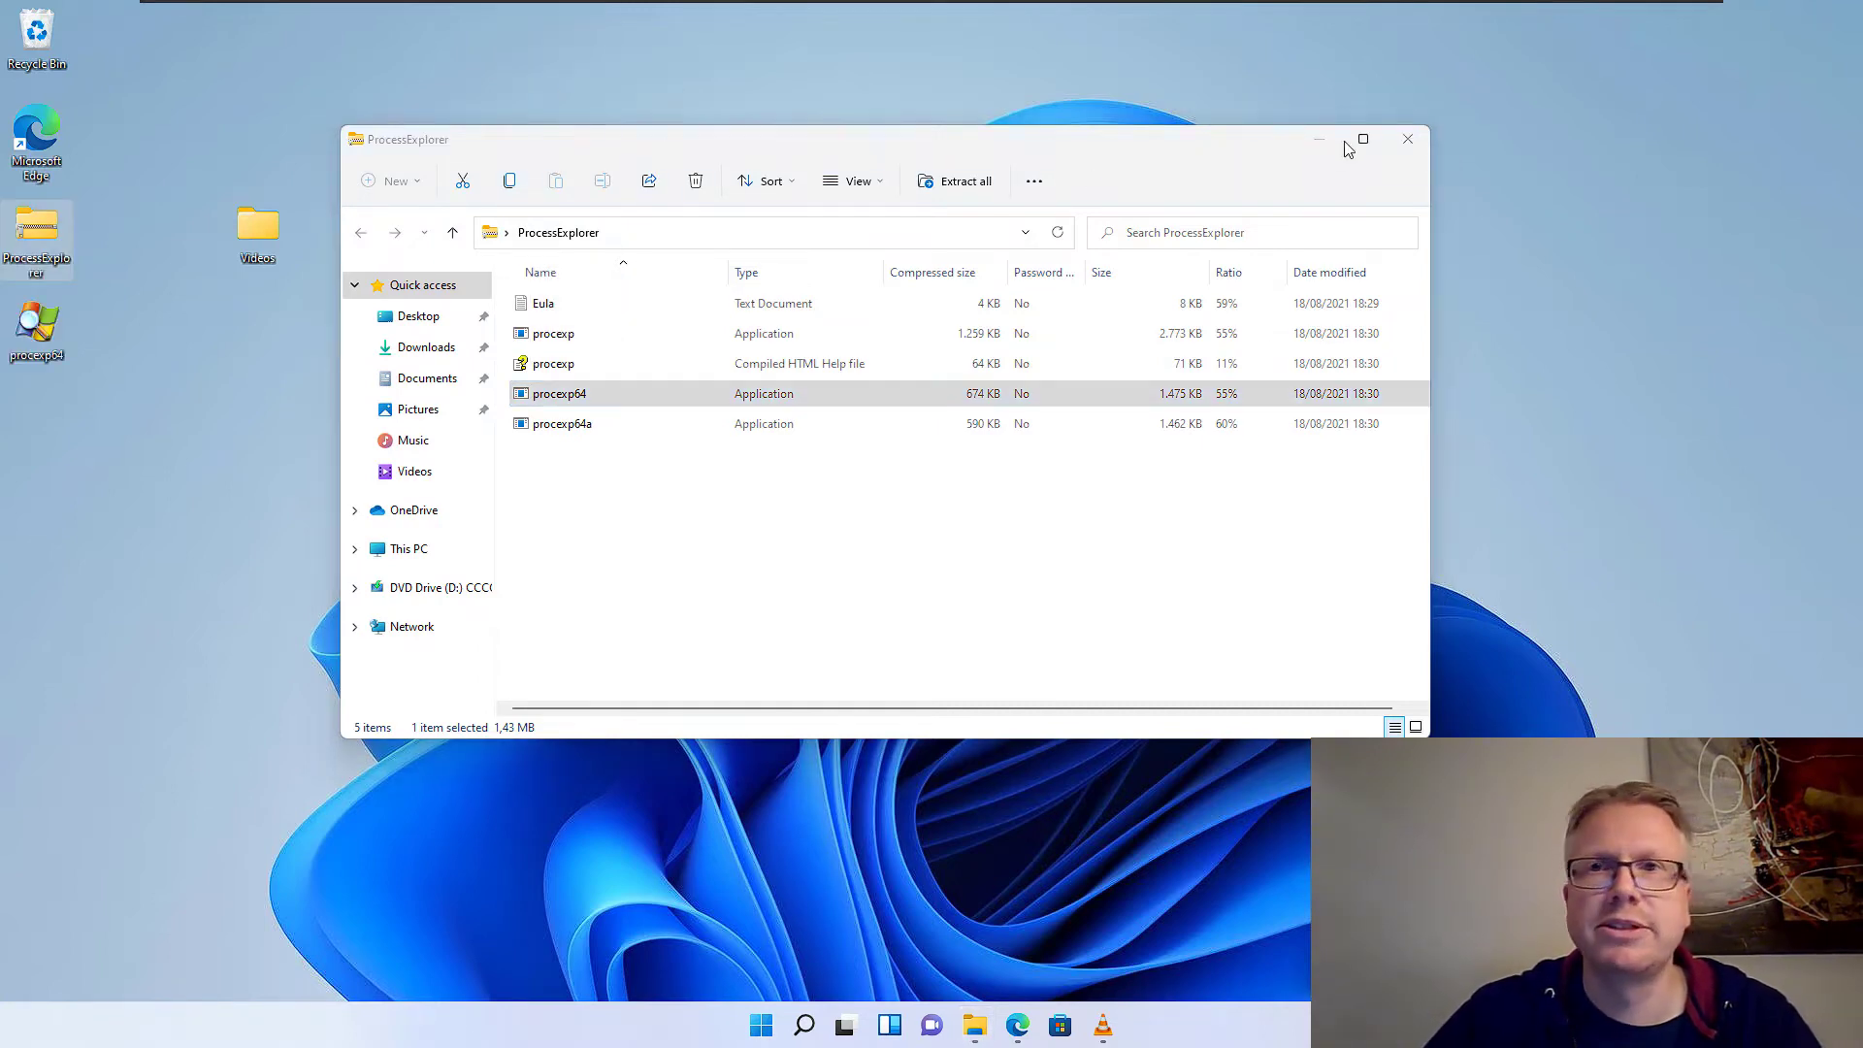
{"action": "left_click", "coordinate": [1319, 140]}
{"action": "left_click_drag", "start_coordinate": [39, 328], "coordinate": [650, 89]}
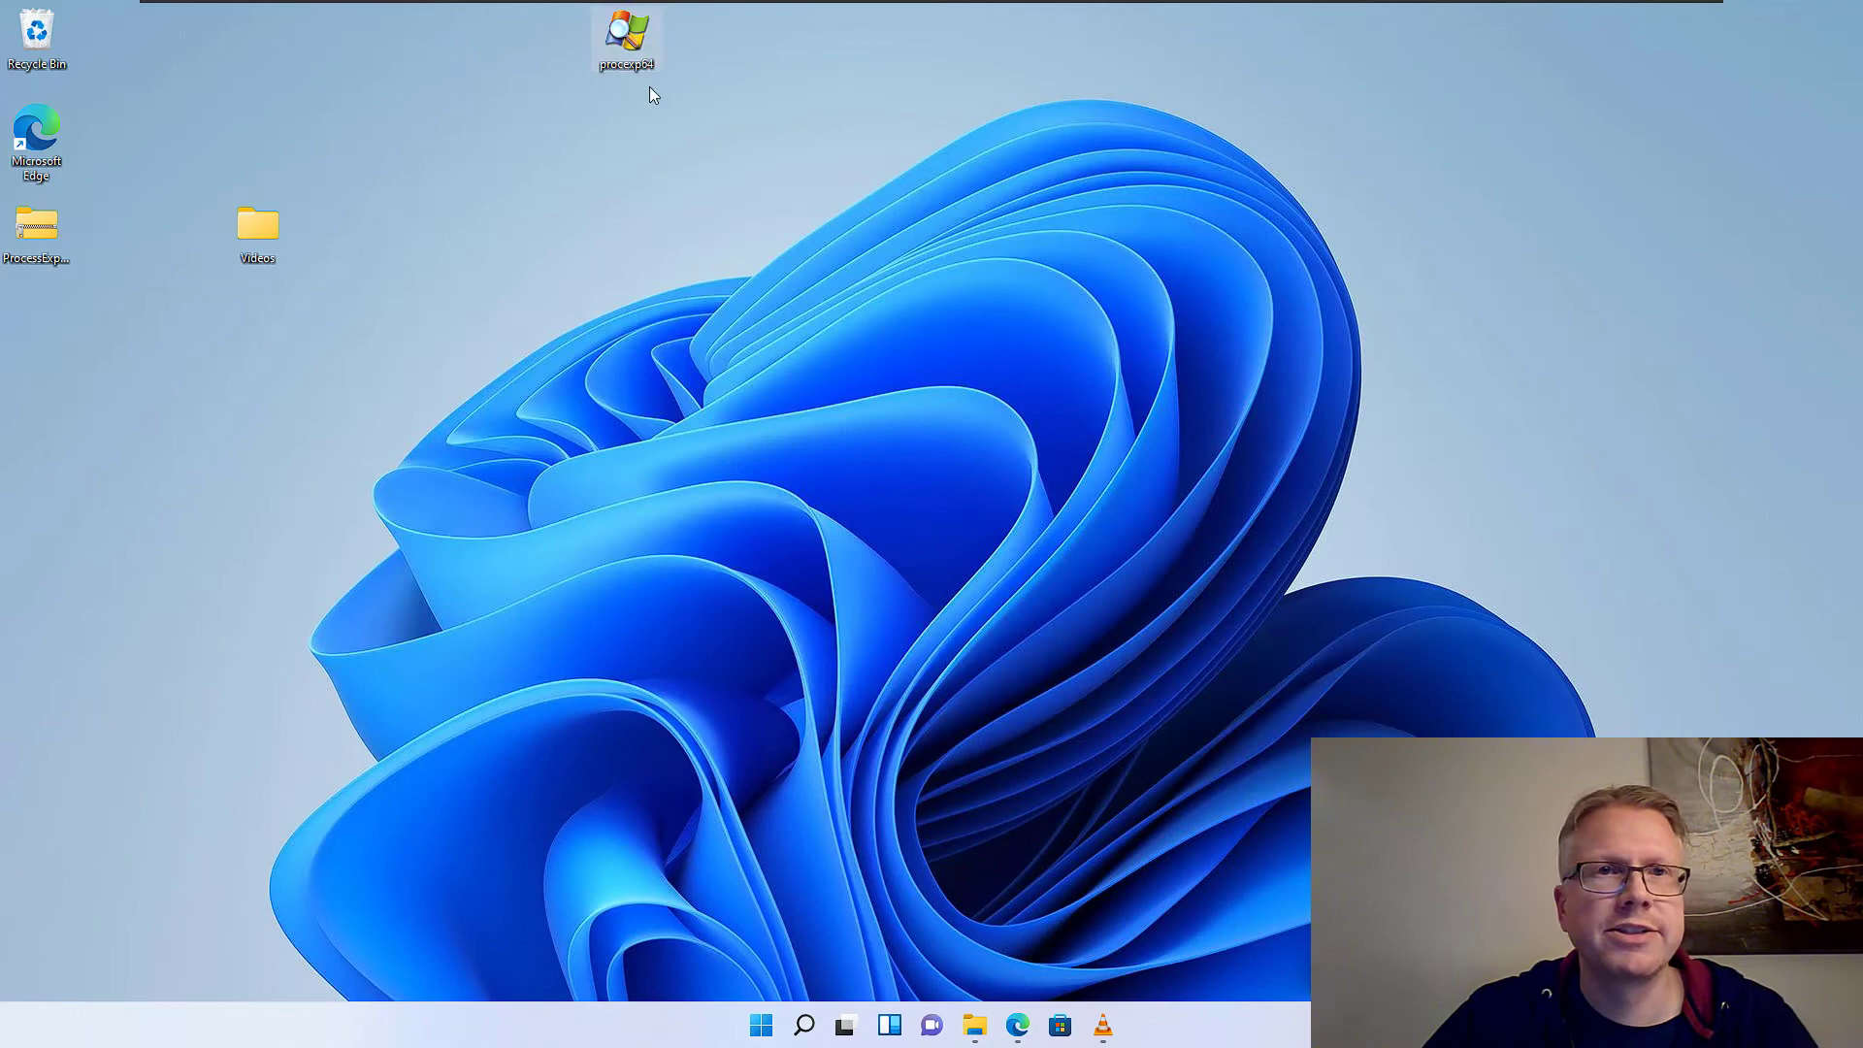
- Launch procexp64 to show Process Explorer's process list, then open the Videos folder
{"action": "double_click", "coordinate": [629, 38]}
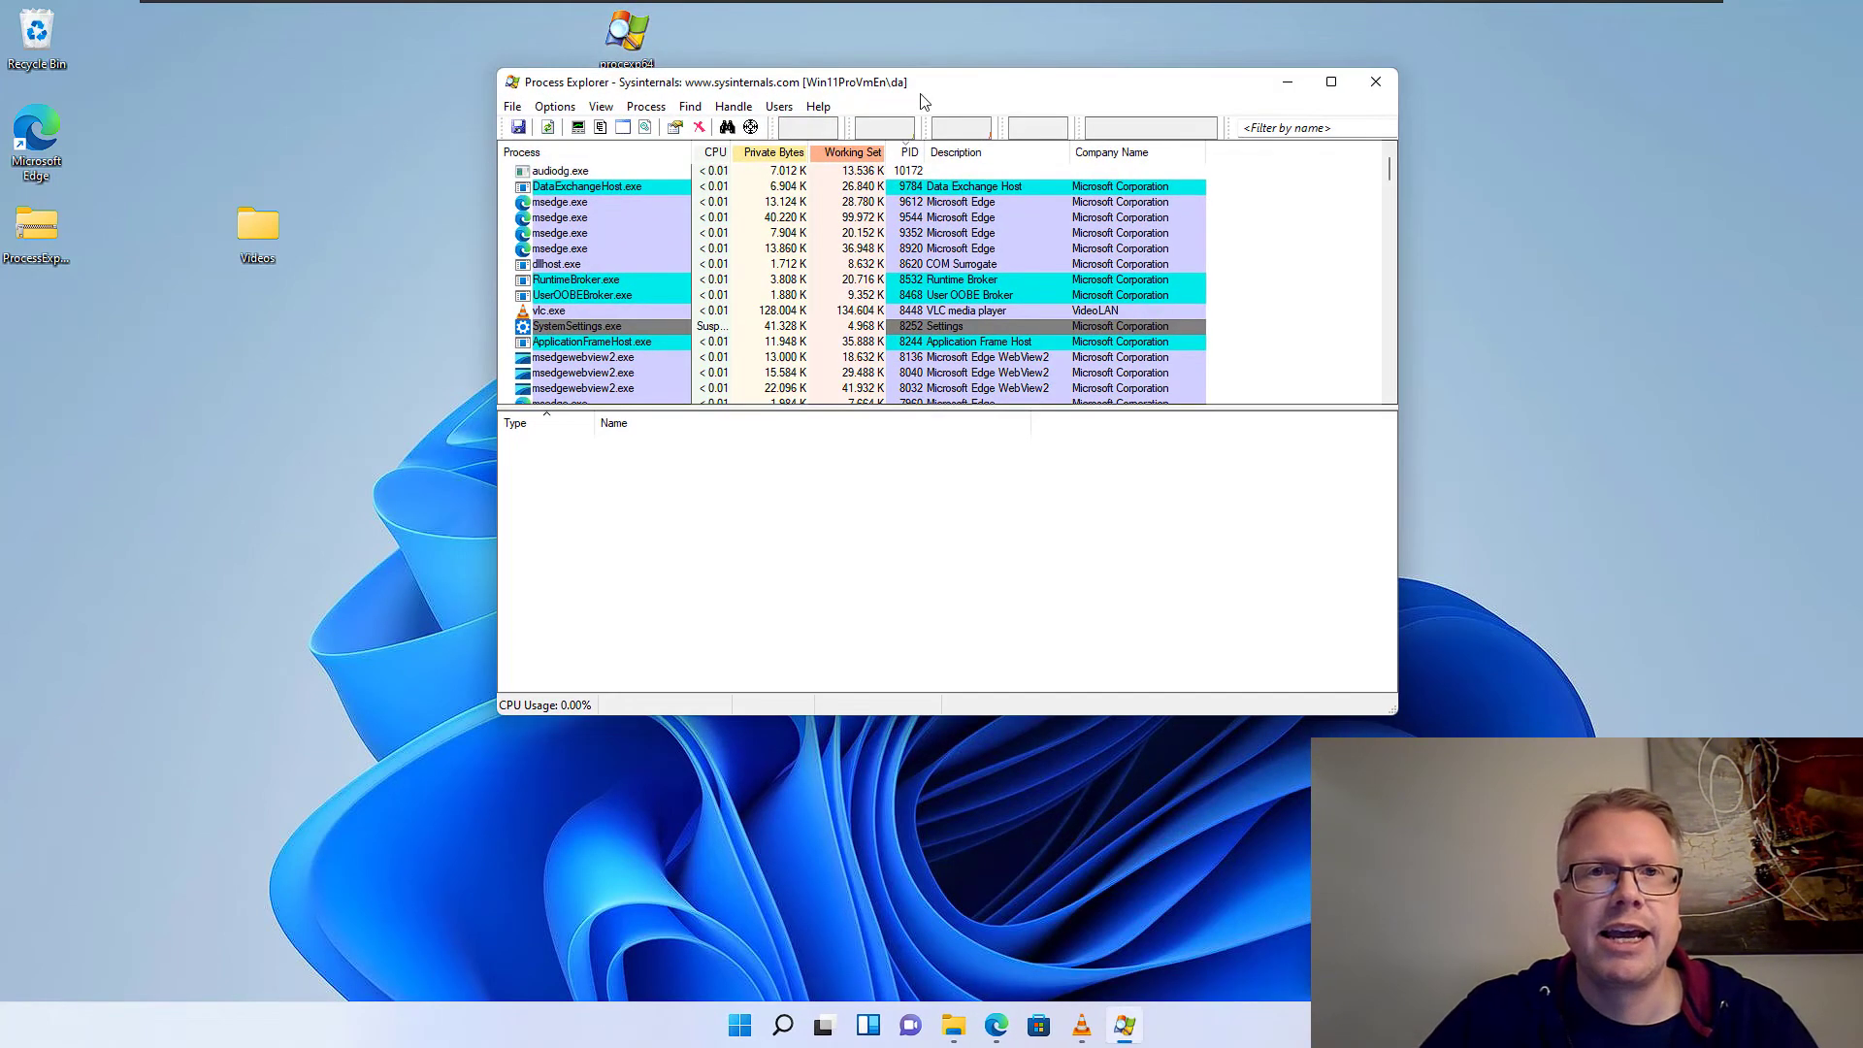
{"action": "left_click_drag", "start_coordinate": [917, 93], "coordinate": [761, 177]}
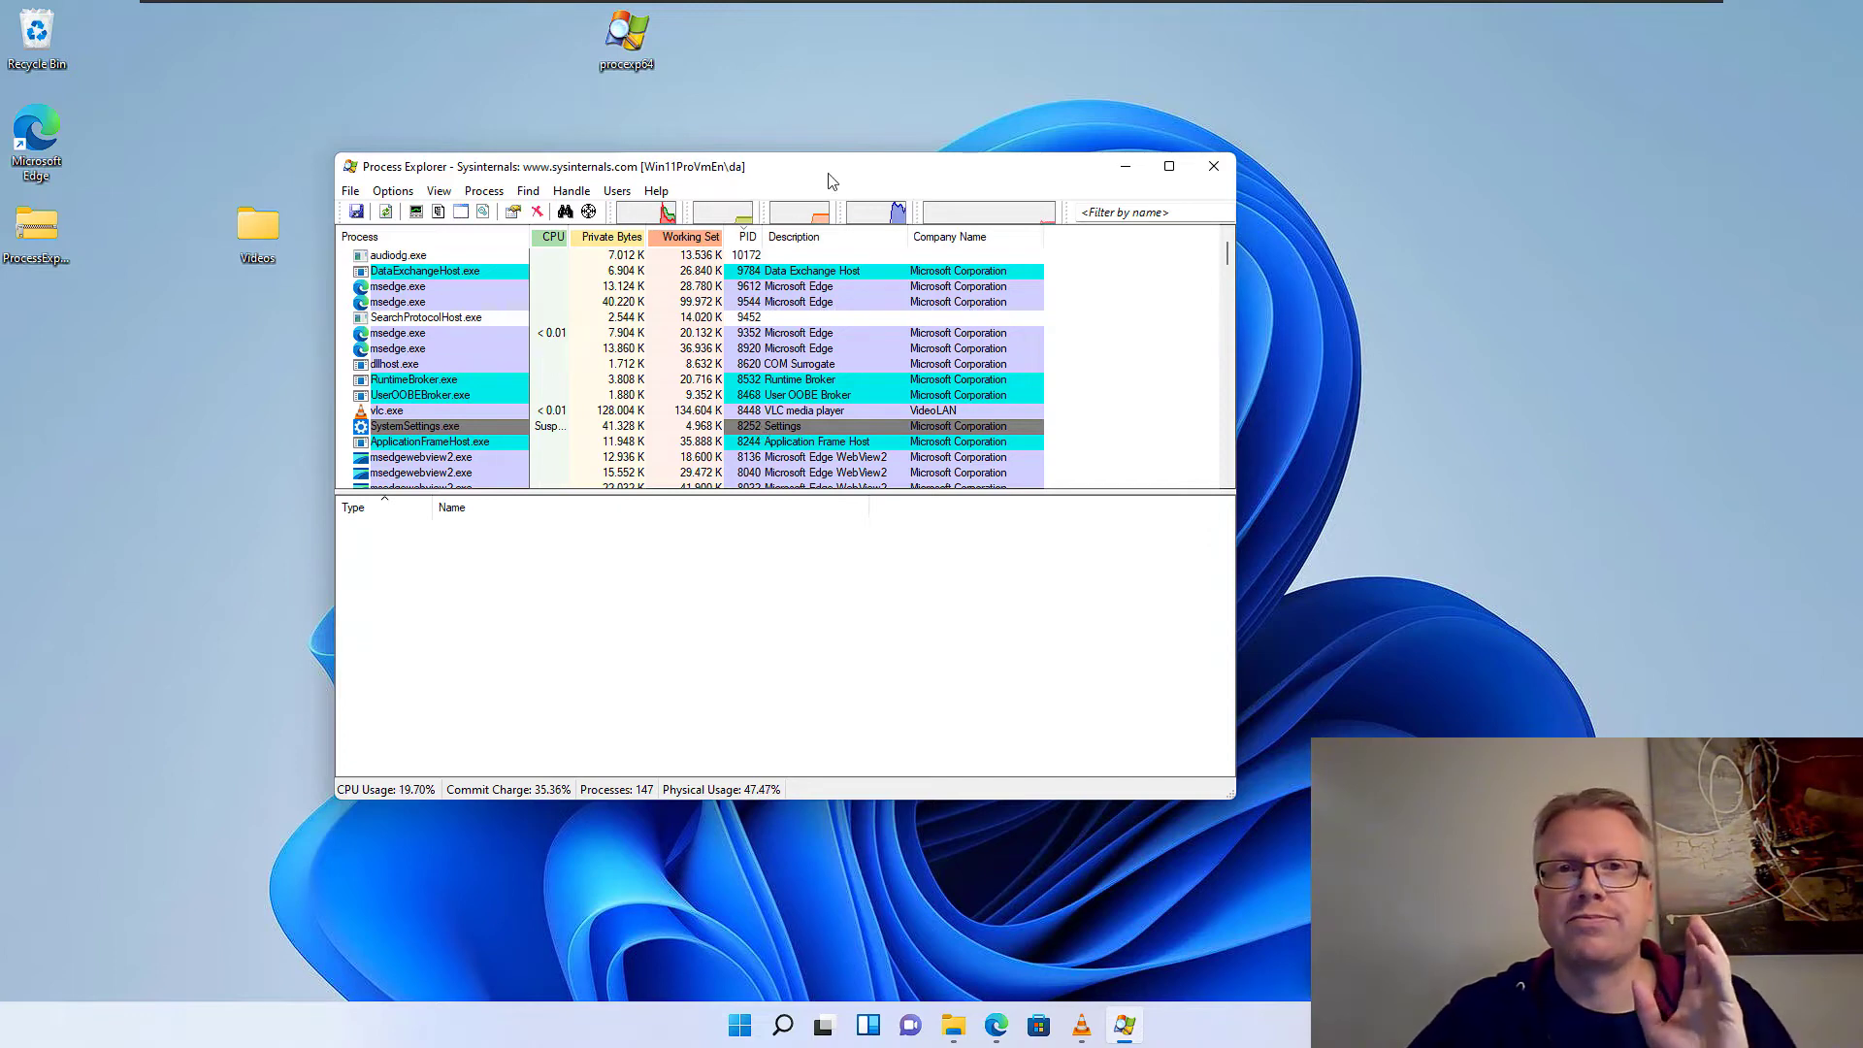
{"action": "left_click_drag", "start_coordinate": [823, 173], "coordinate": [975, 179]}
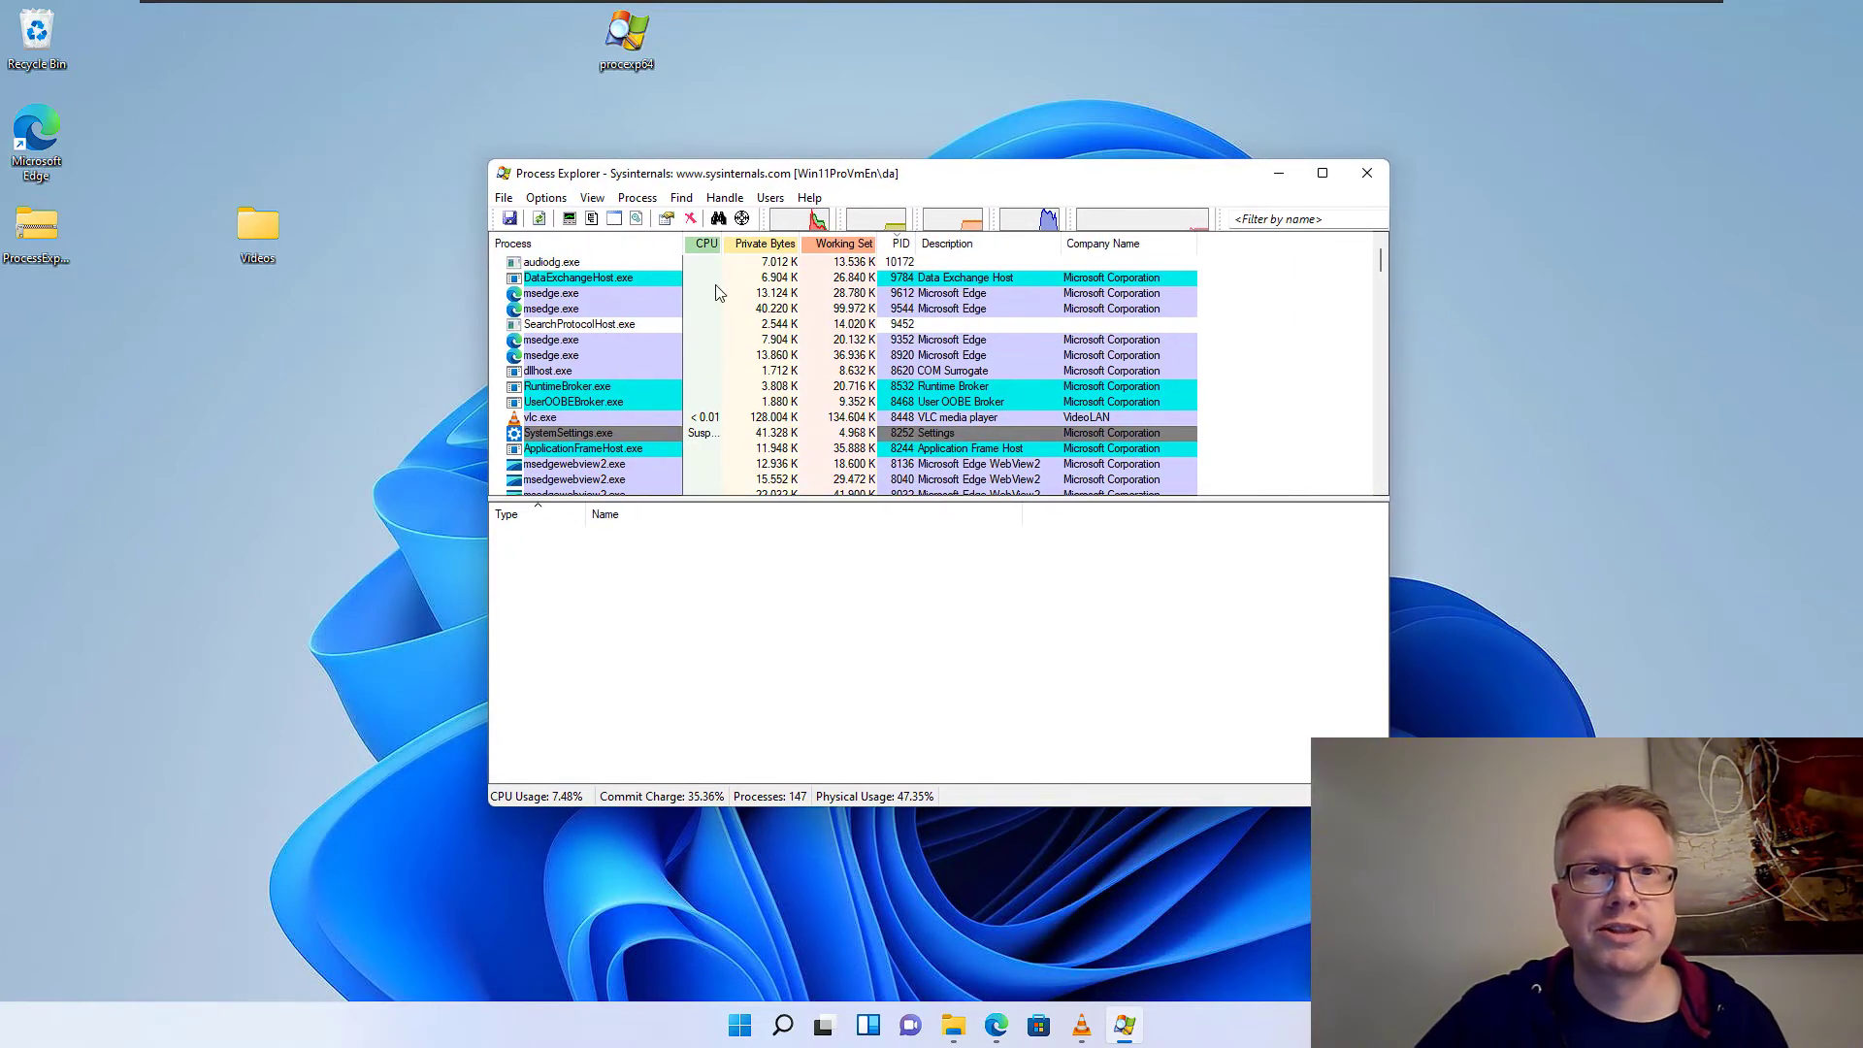
{"action": "mouse_move", "coordinate": [620, 374]}
{"action": "scroll", "coordinate": [620, 357], "scroll_direction": "down", "scroll_amount": 8}
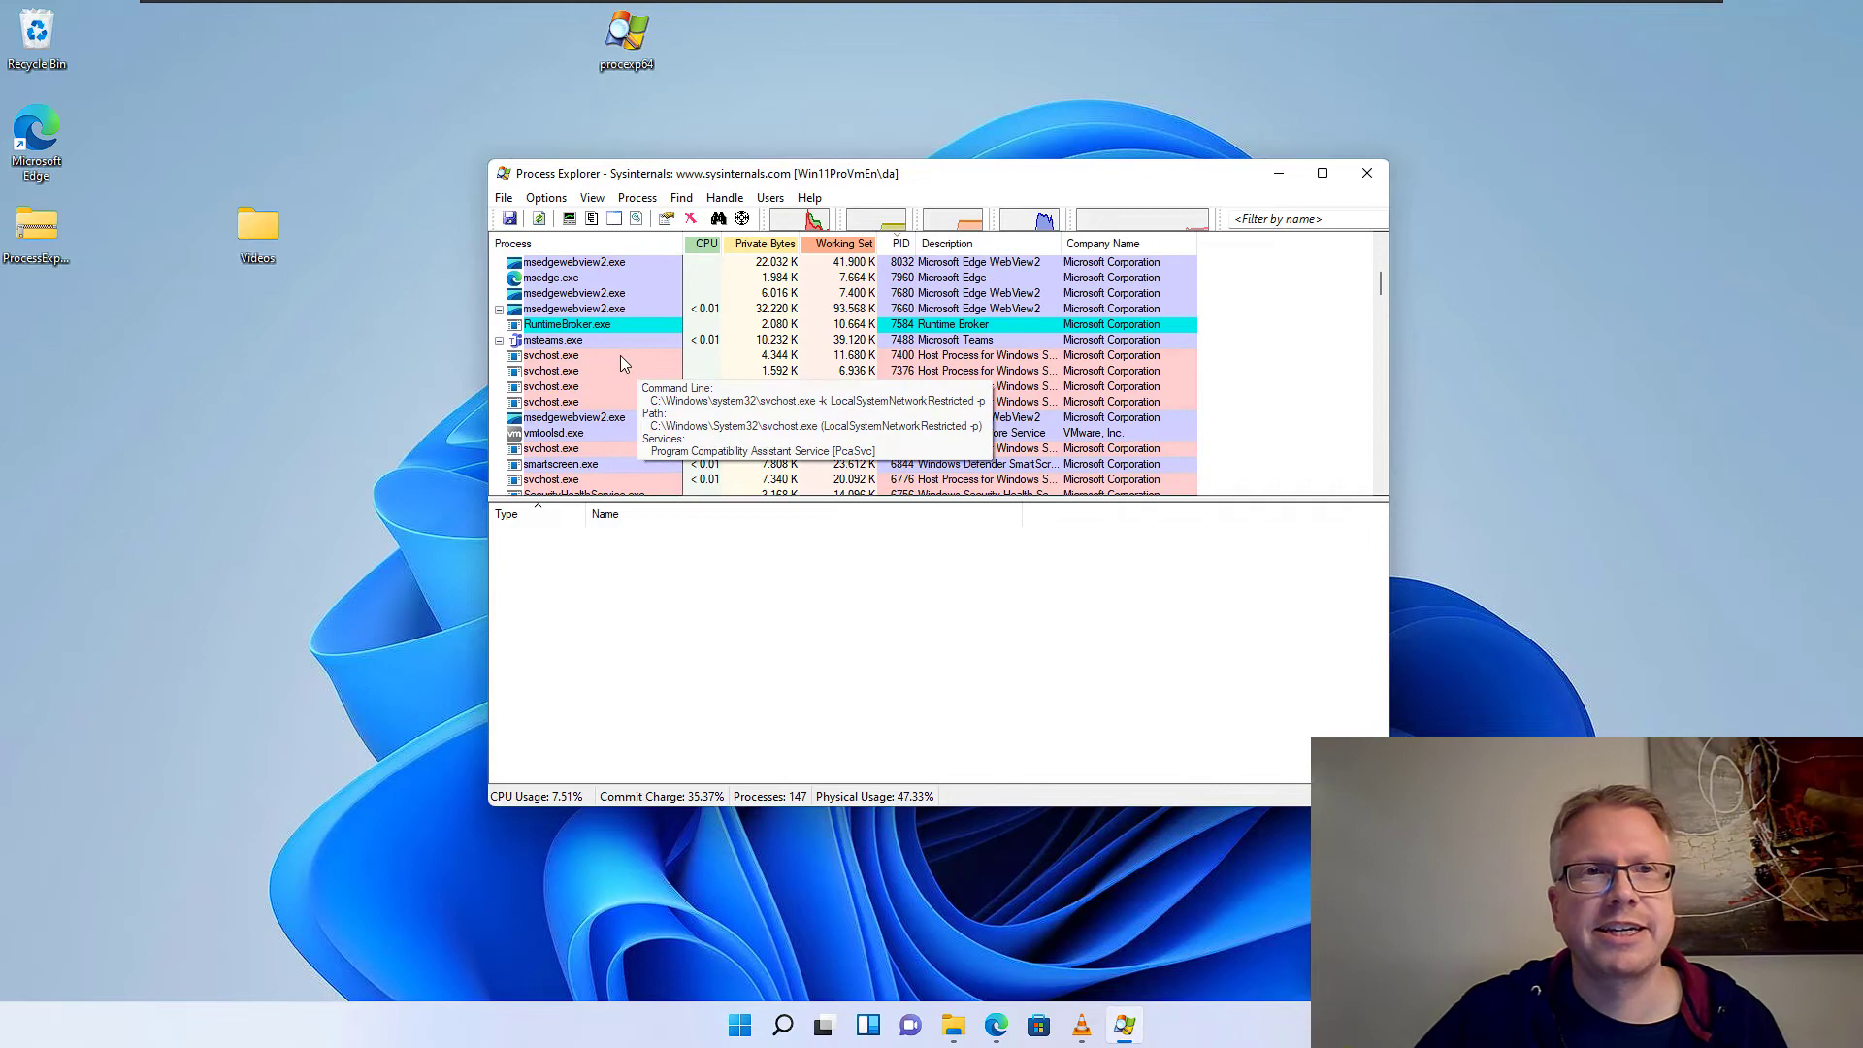
{"action": "double_click", "coordinate": [264, 231]}
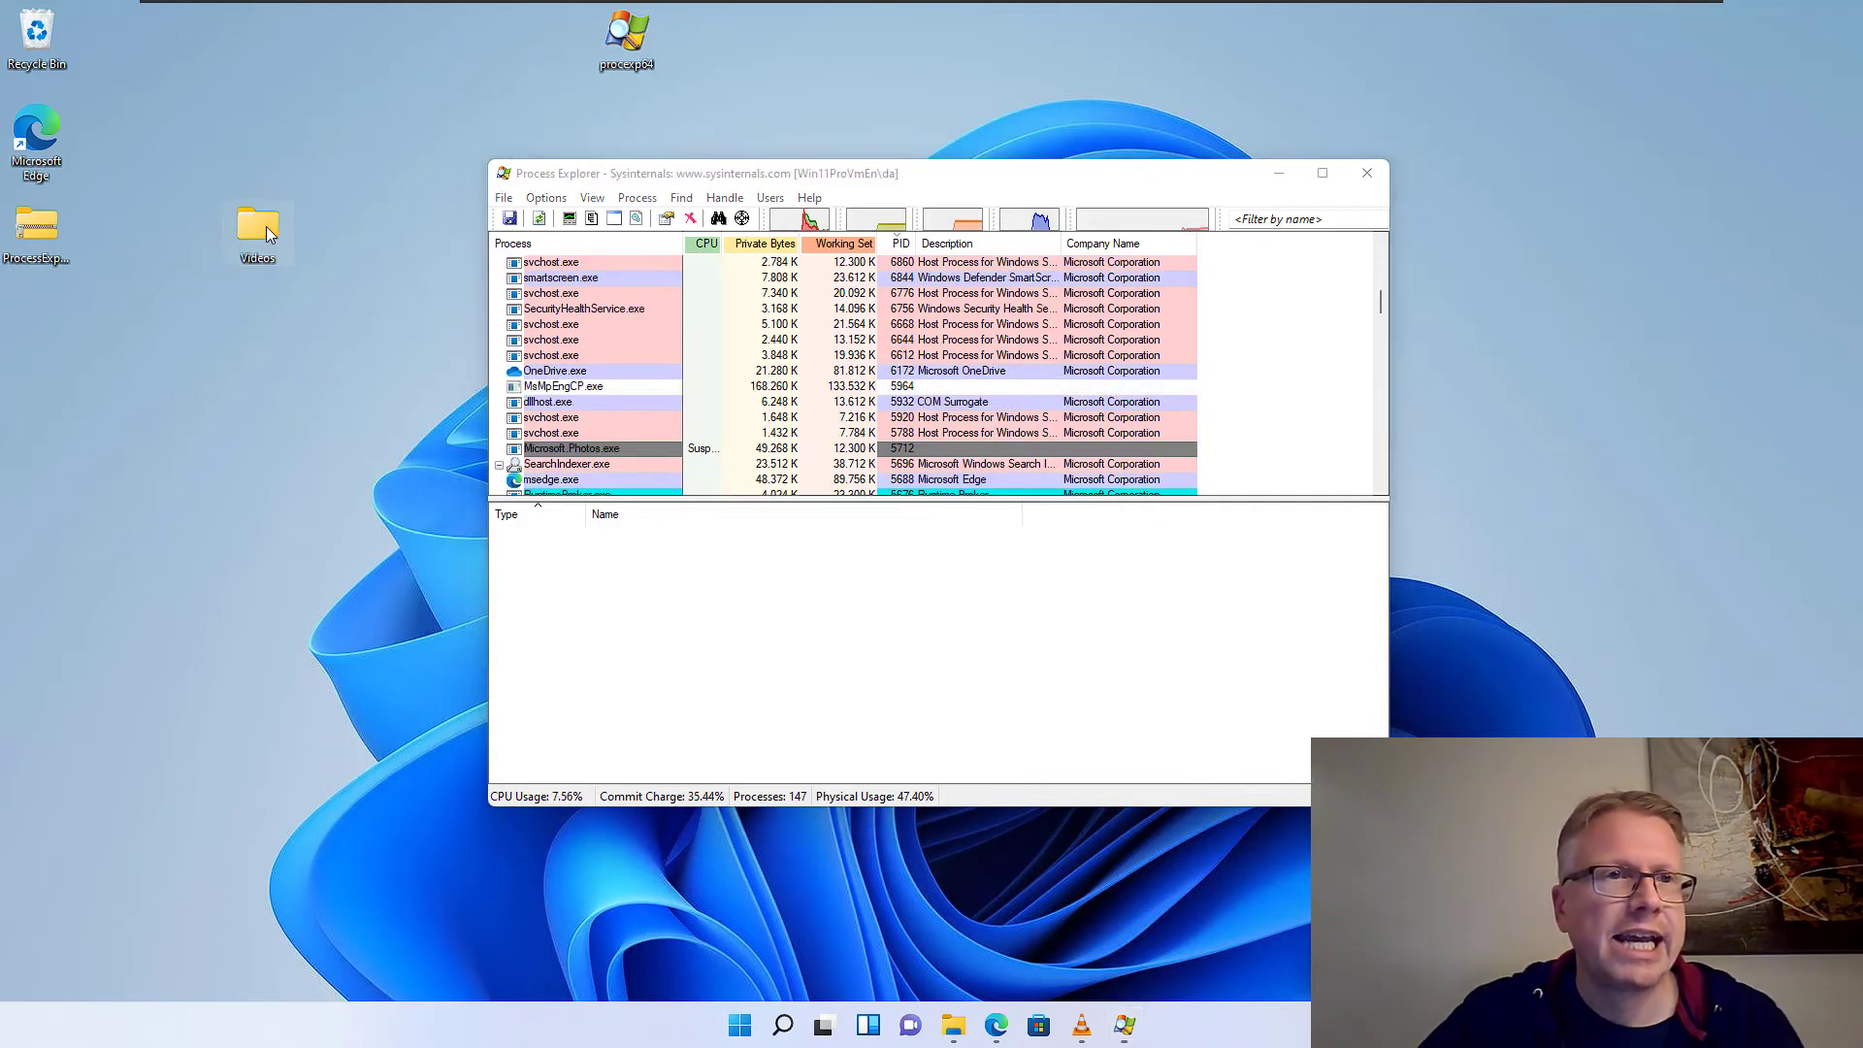
- Select the Videos folder's full path in the address bar, then minimise its window
{"action": "left_click", "coordinate": [831, 264]}
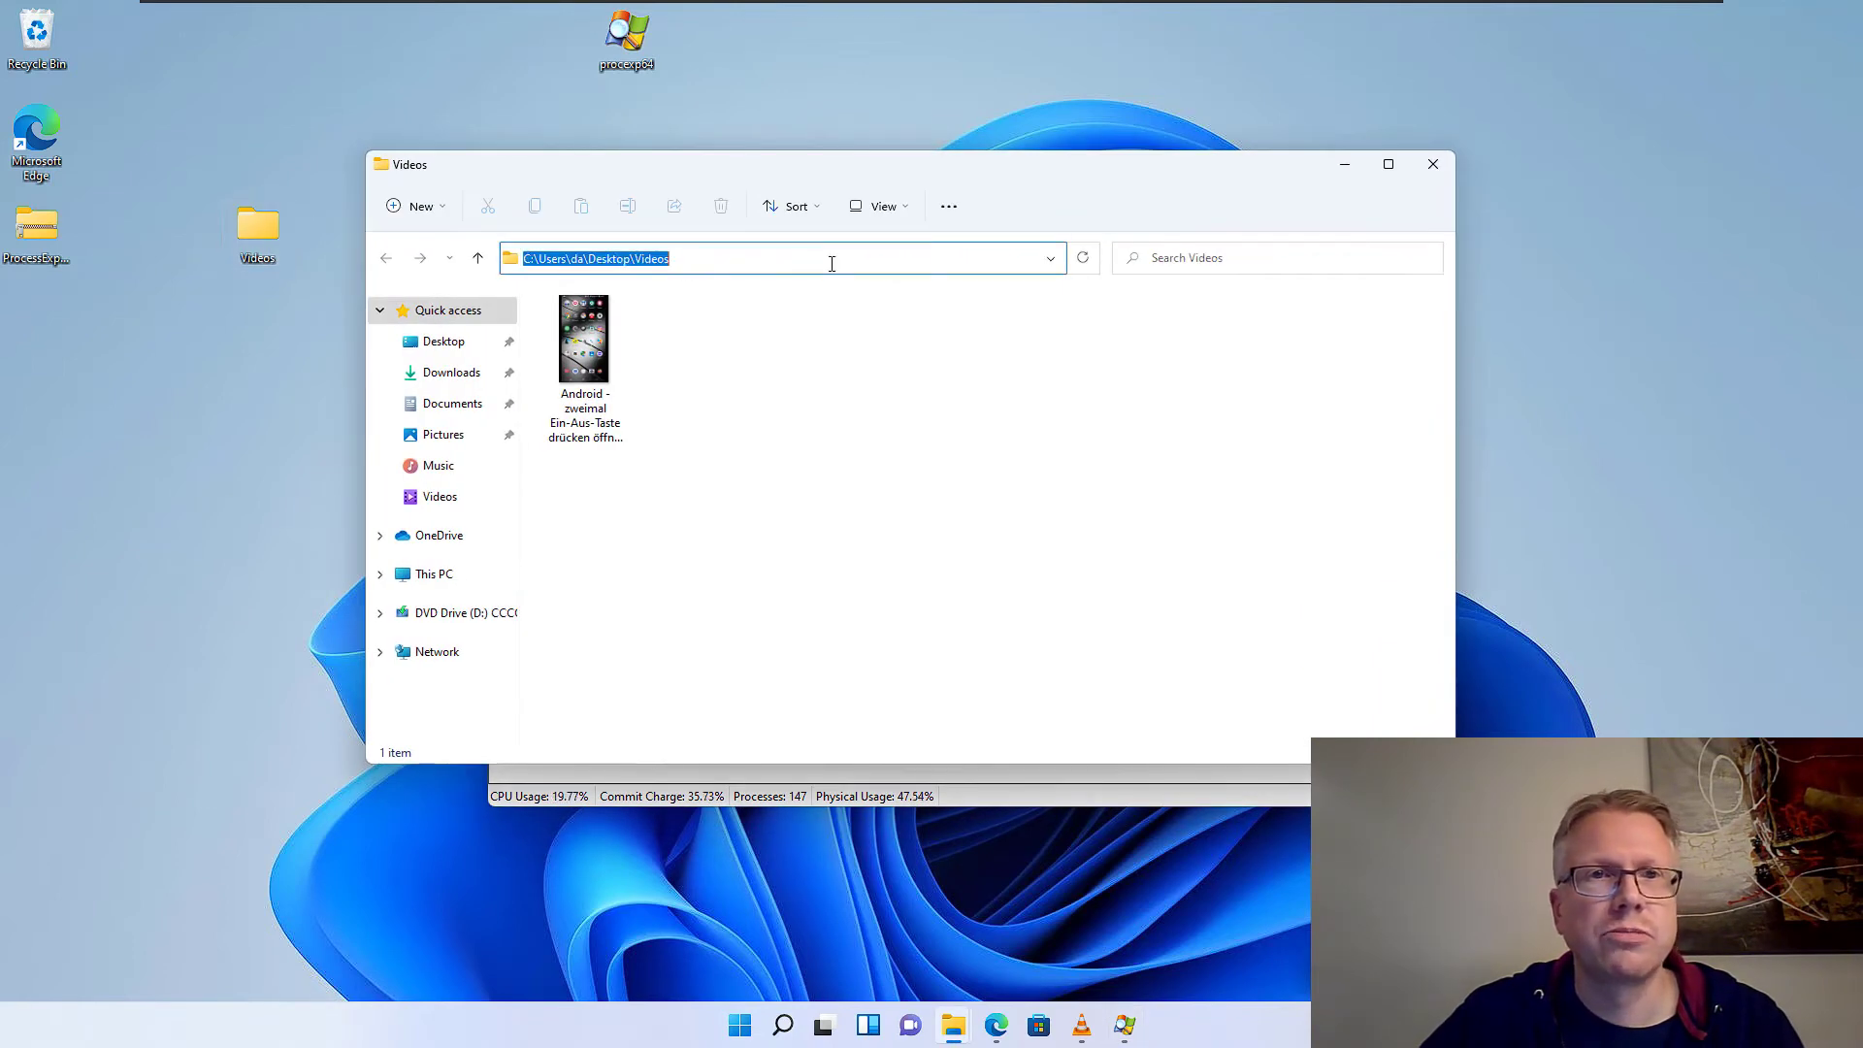
{"action": "left_click_drag", "start_coordinate": [904, 178], "coordinate": [847, 183]}
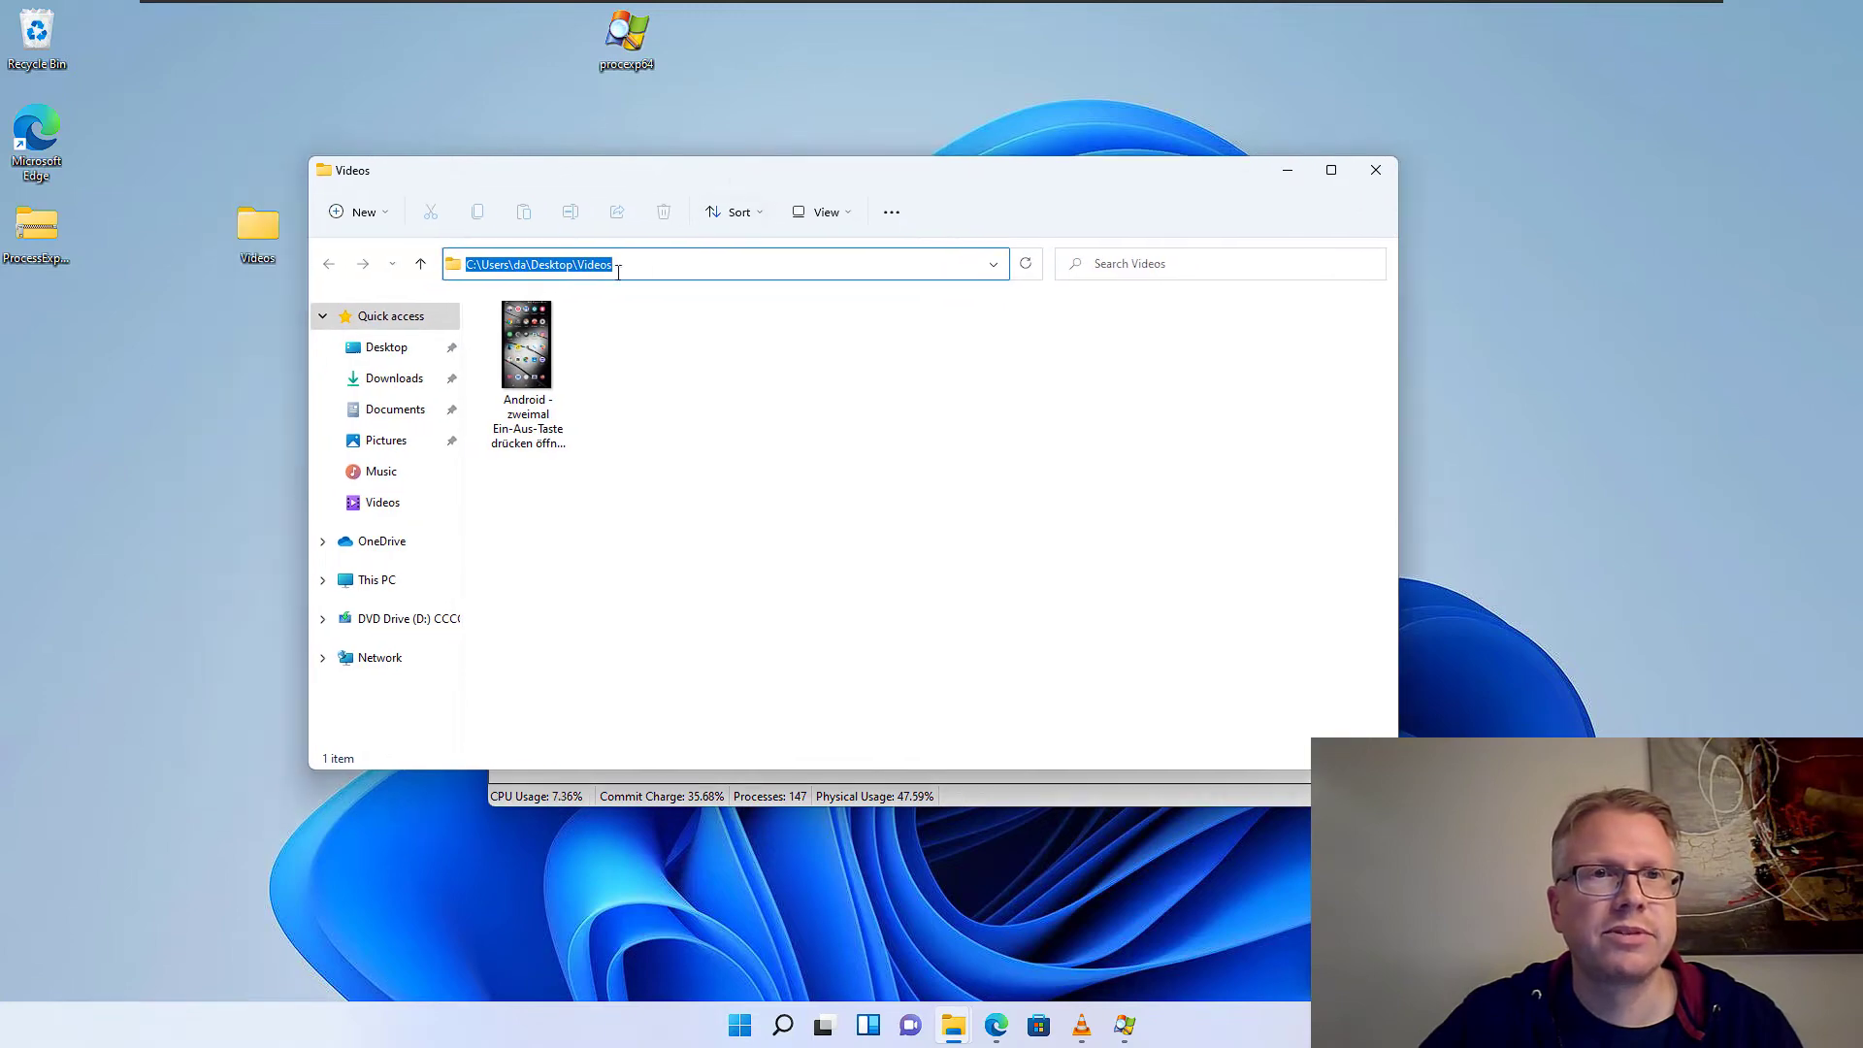
{"action": "left_click", "coordinate": [644, 271]}
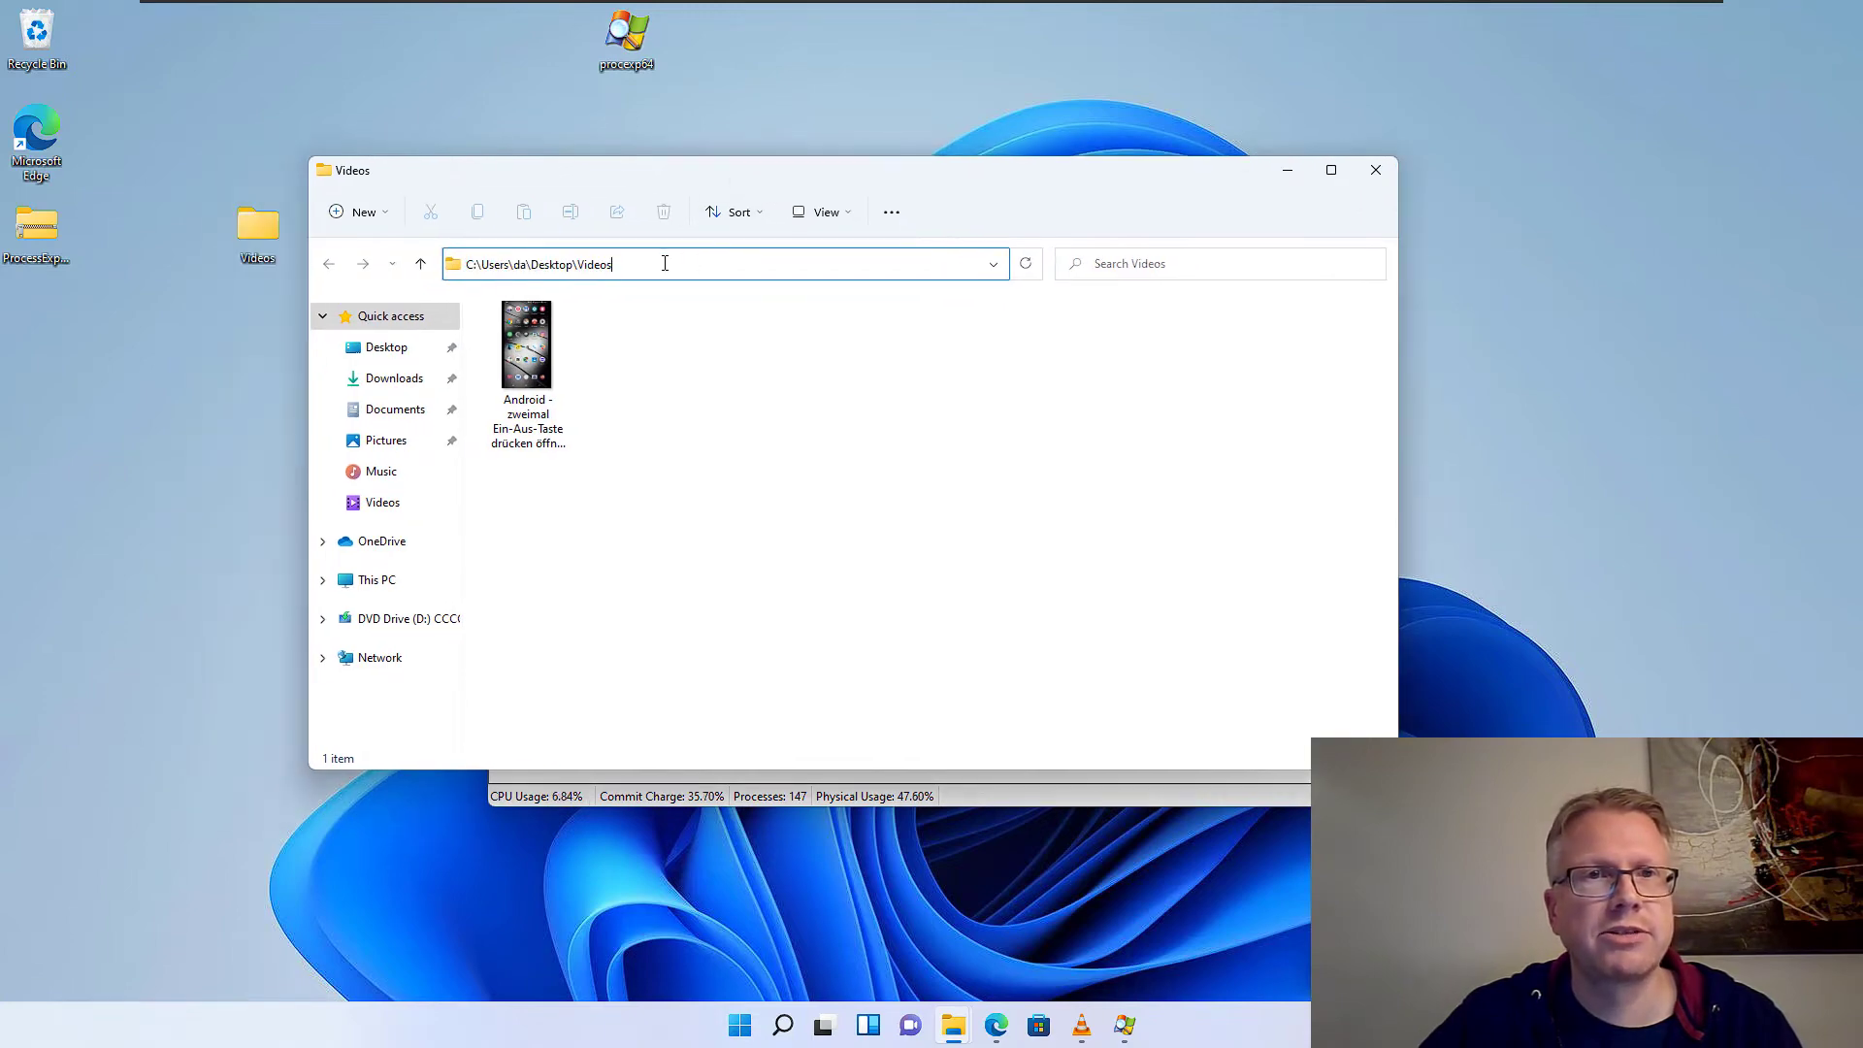
{"action": "left_click_drag", "start_coordinate": [666, 262], "coordinate": [357, 270]}
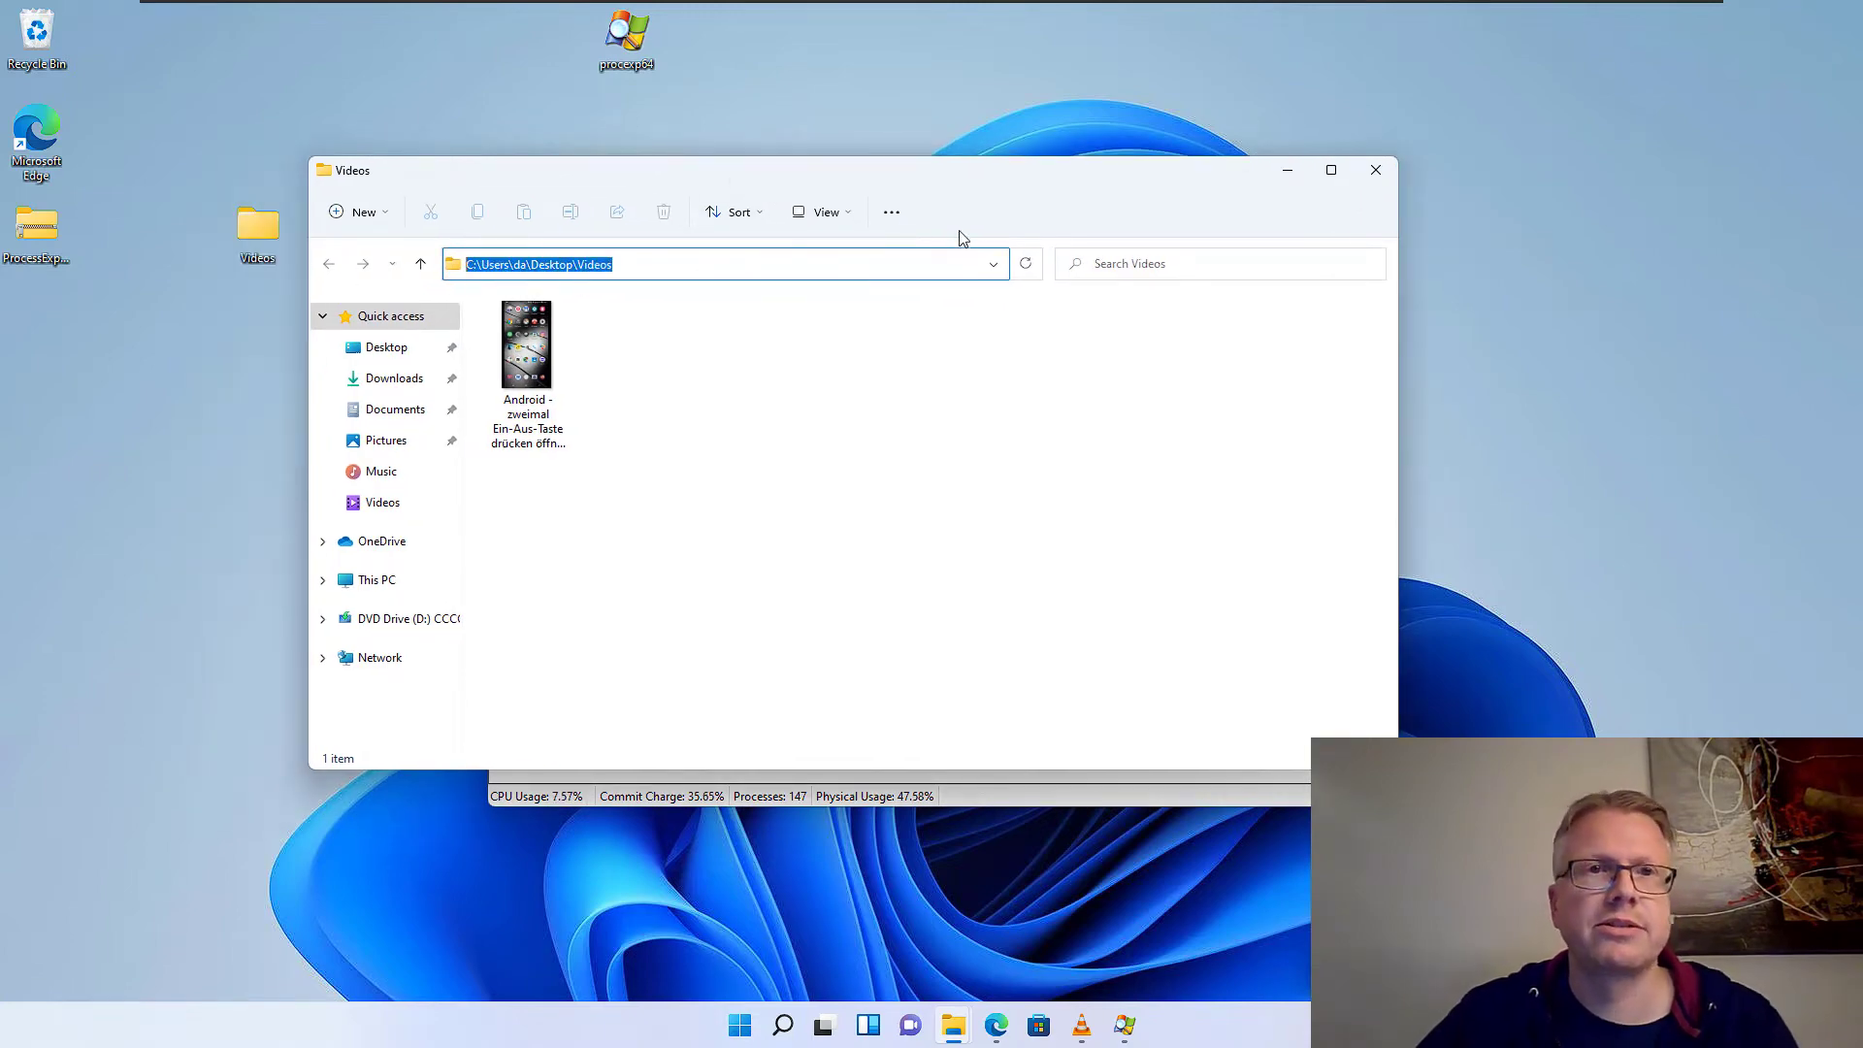
{"action": "left_click", "coordinate": [1285, 171]}
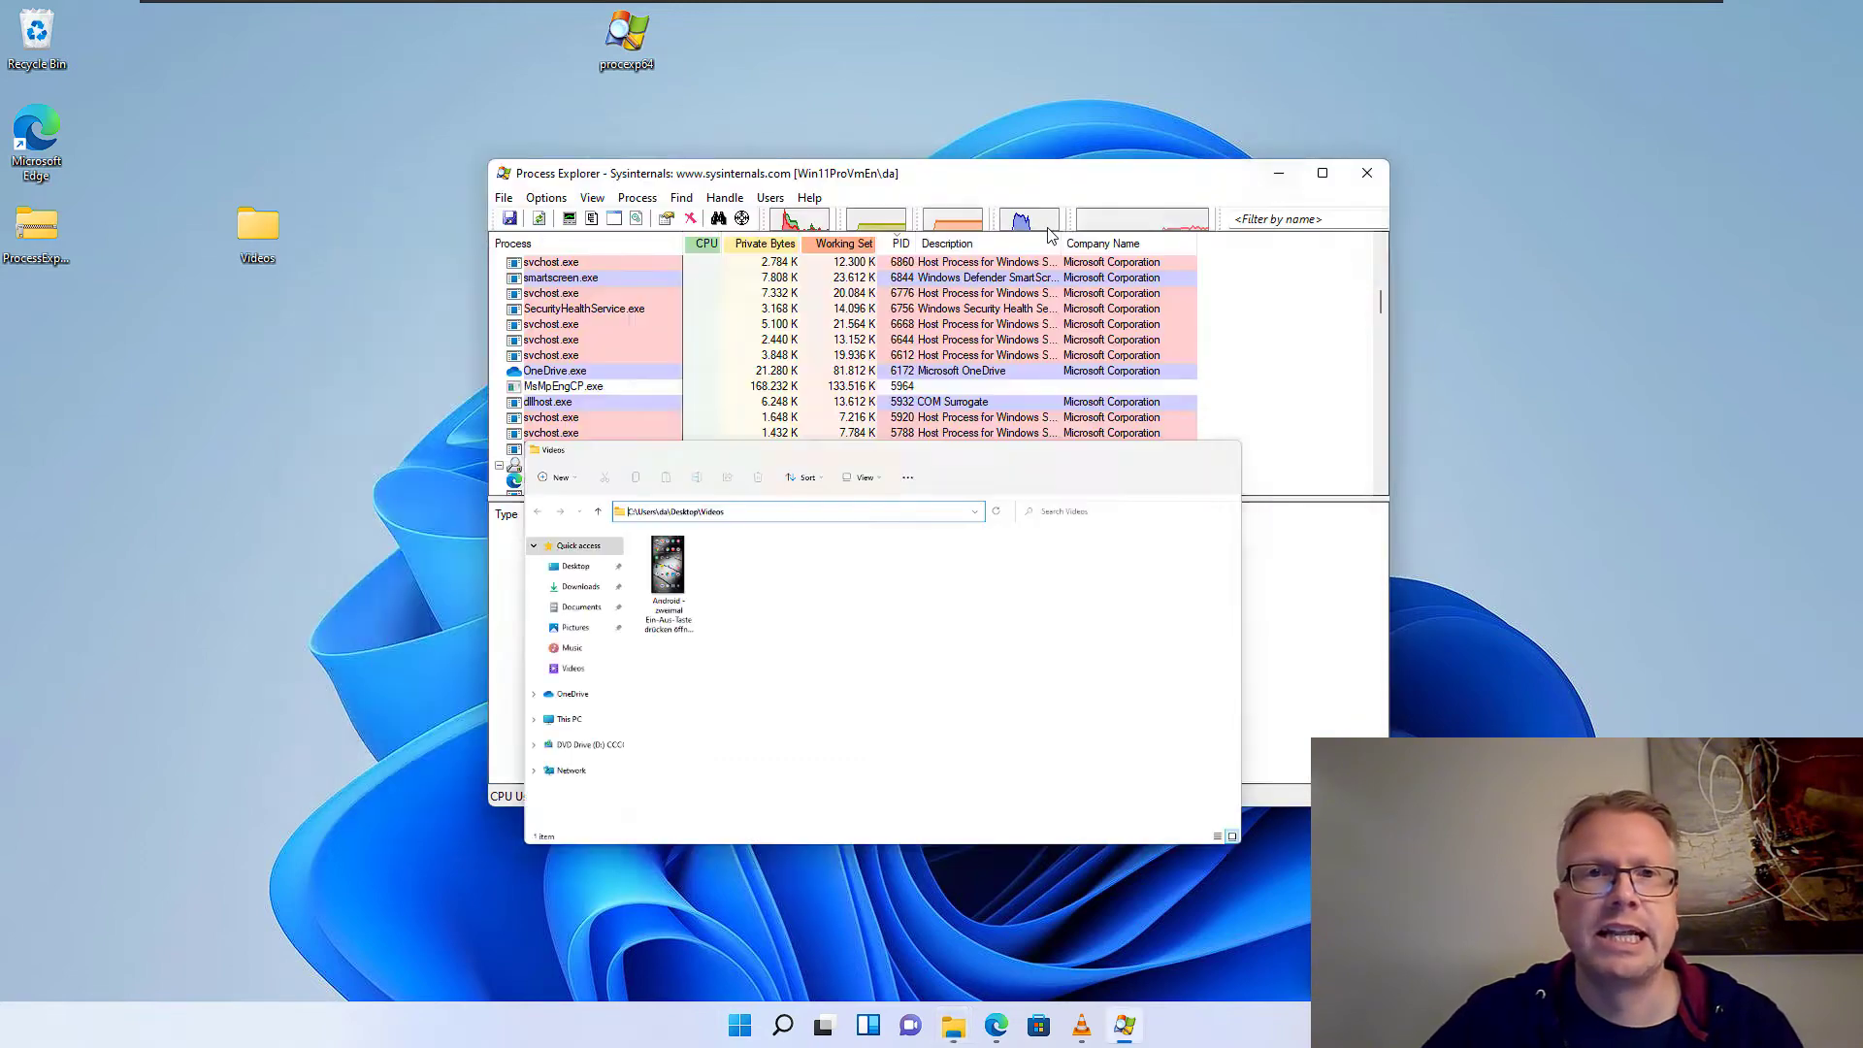
{"action": "left_click_drag", "start_coordinate": [740, 181], "coordinate": [653, 181]}
- Run Find Handle or DLL on the pasted Videos folder path, returning 3 matches
{"action": "left_click", "coordinate": [640, 197]}
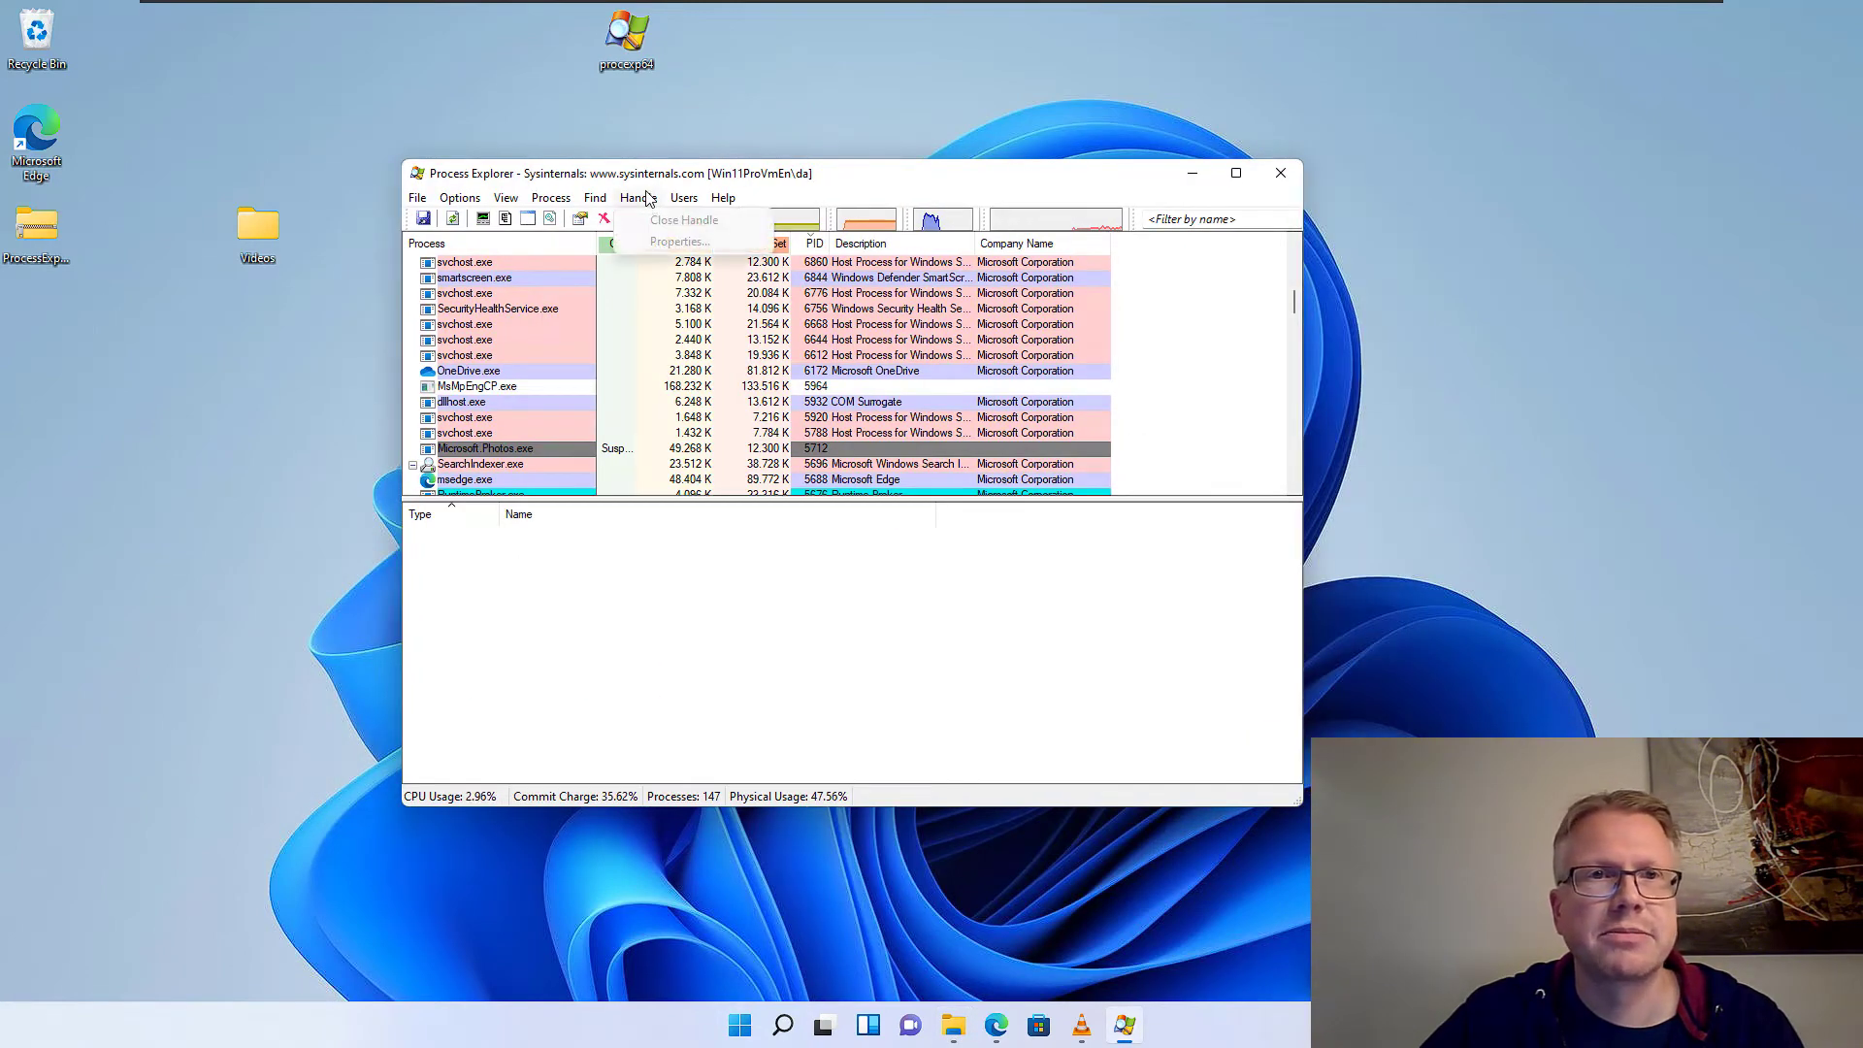
{"action": "left_click", "coordinate": [595, 197]}
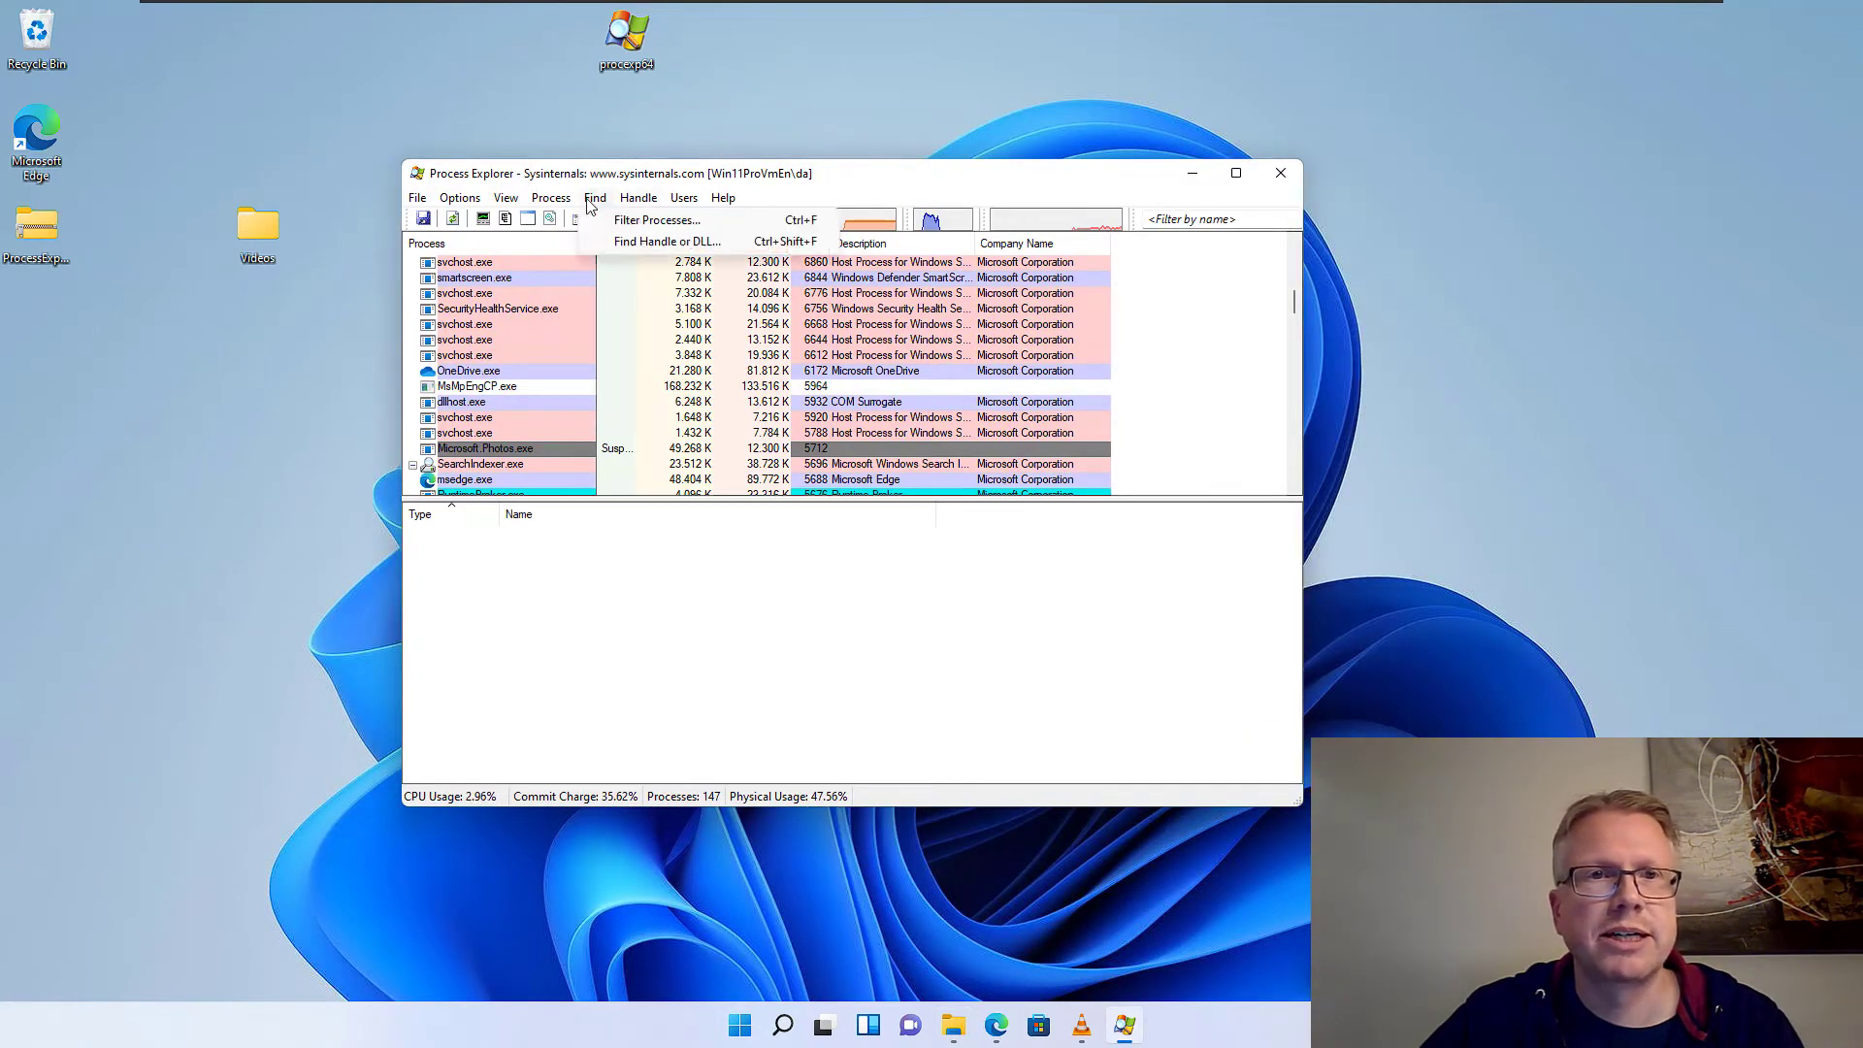
{"action": "left_click", "coordinate": [637, 241]}
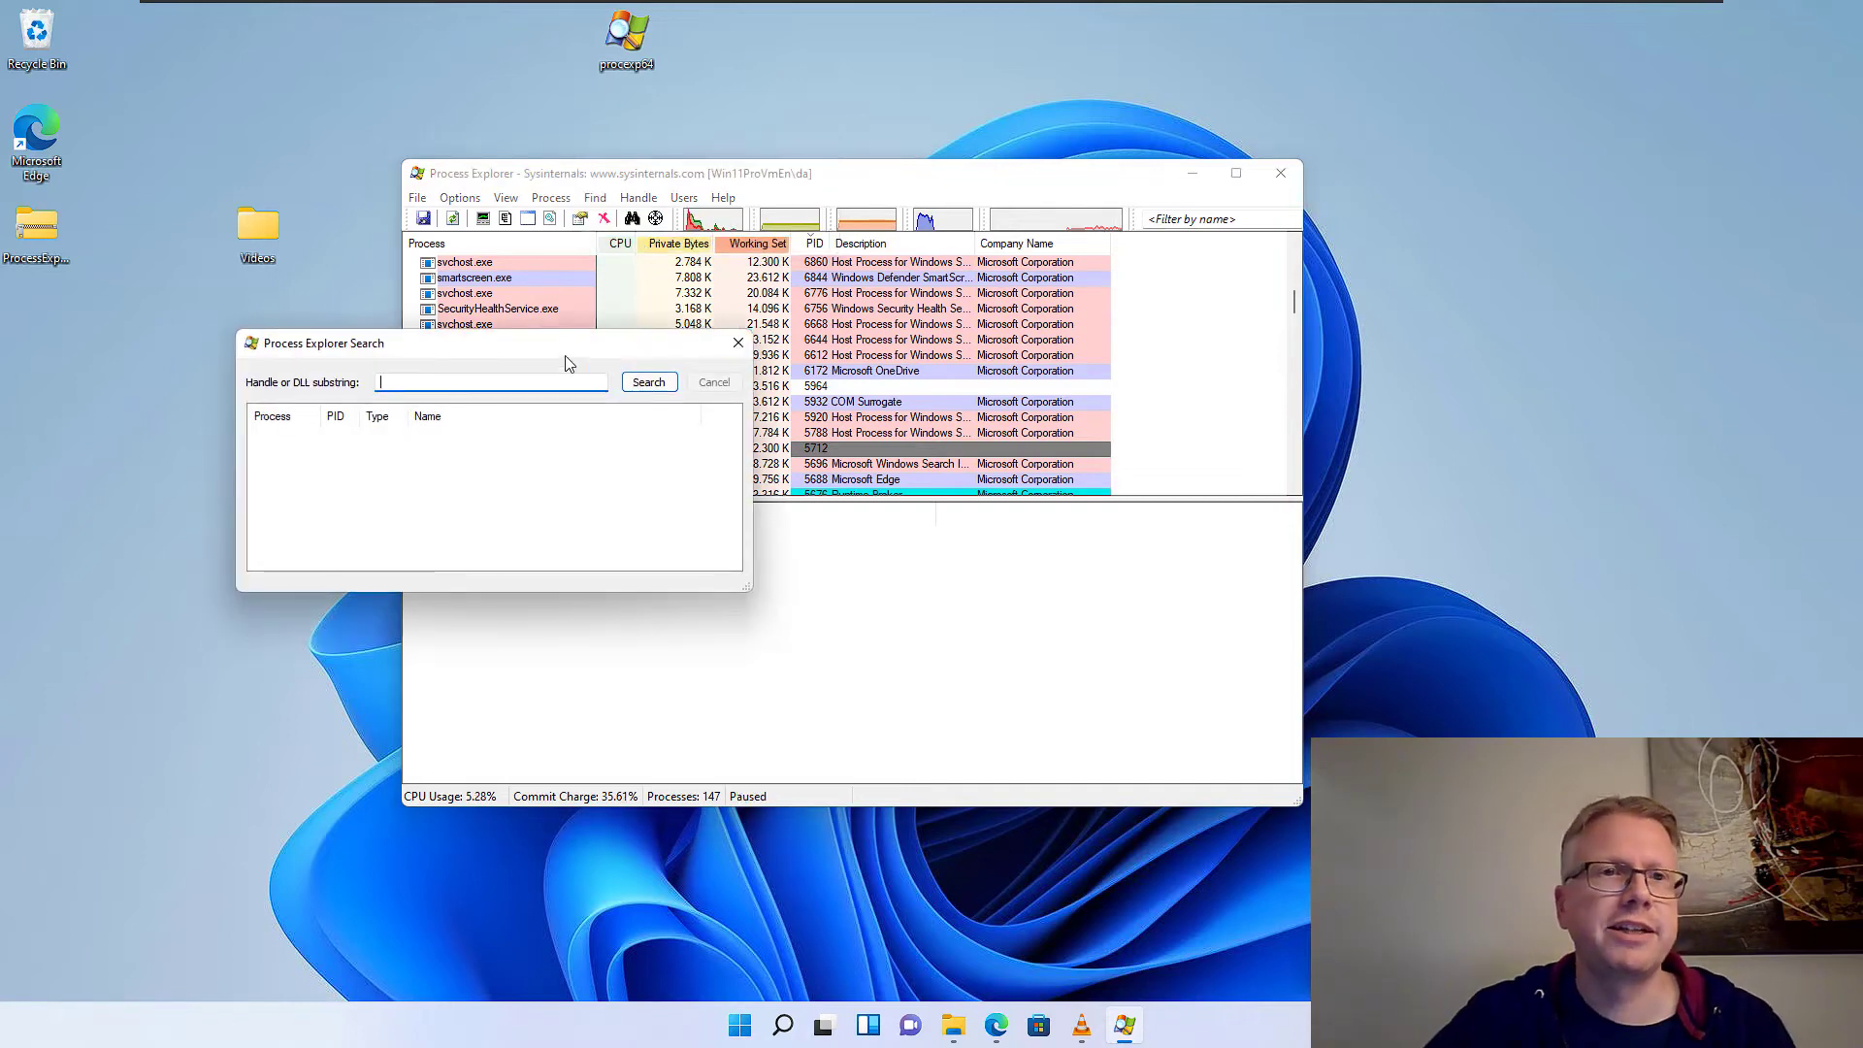
{"action": "left_click_drag", "start_coordinate": [568, 363], "coordinate": [624, 335]}
{"action": "right_click", "coordinate": [459, 354]}
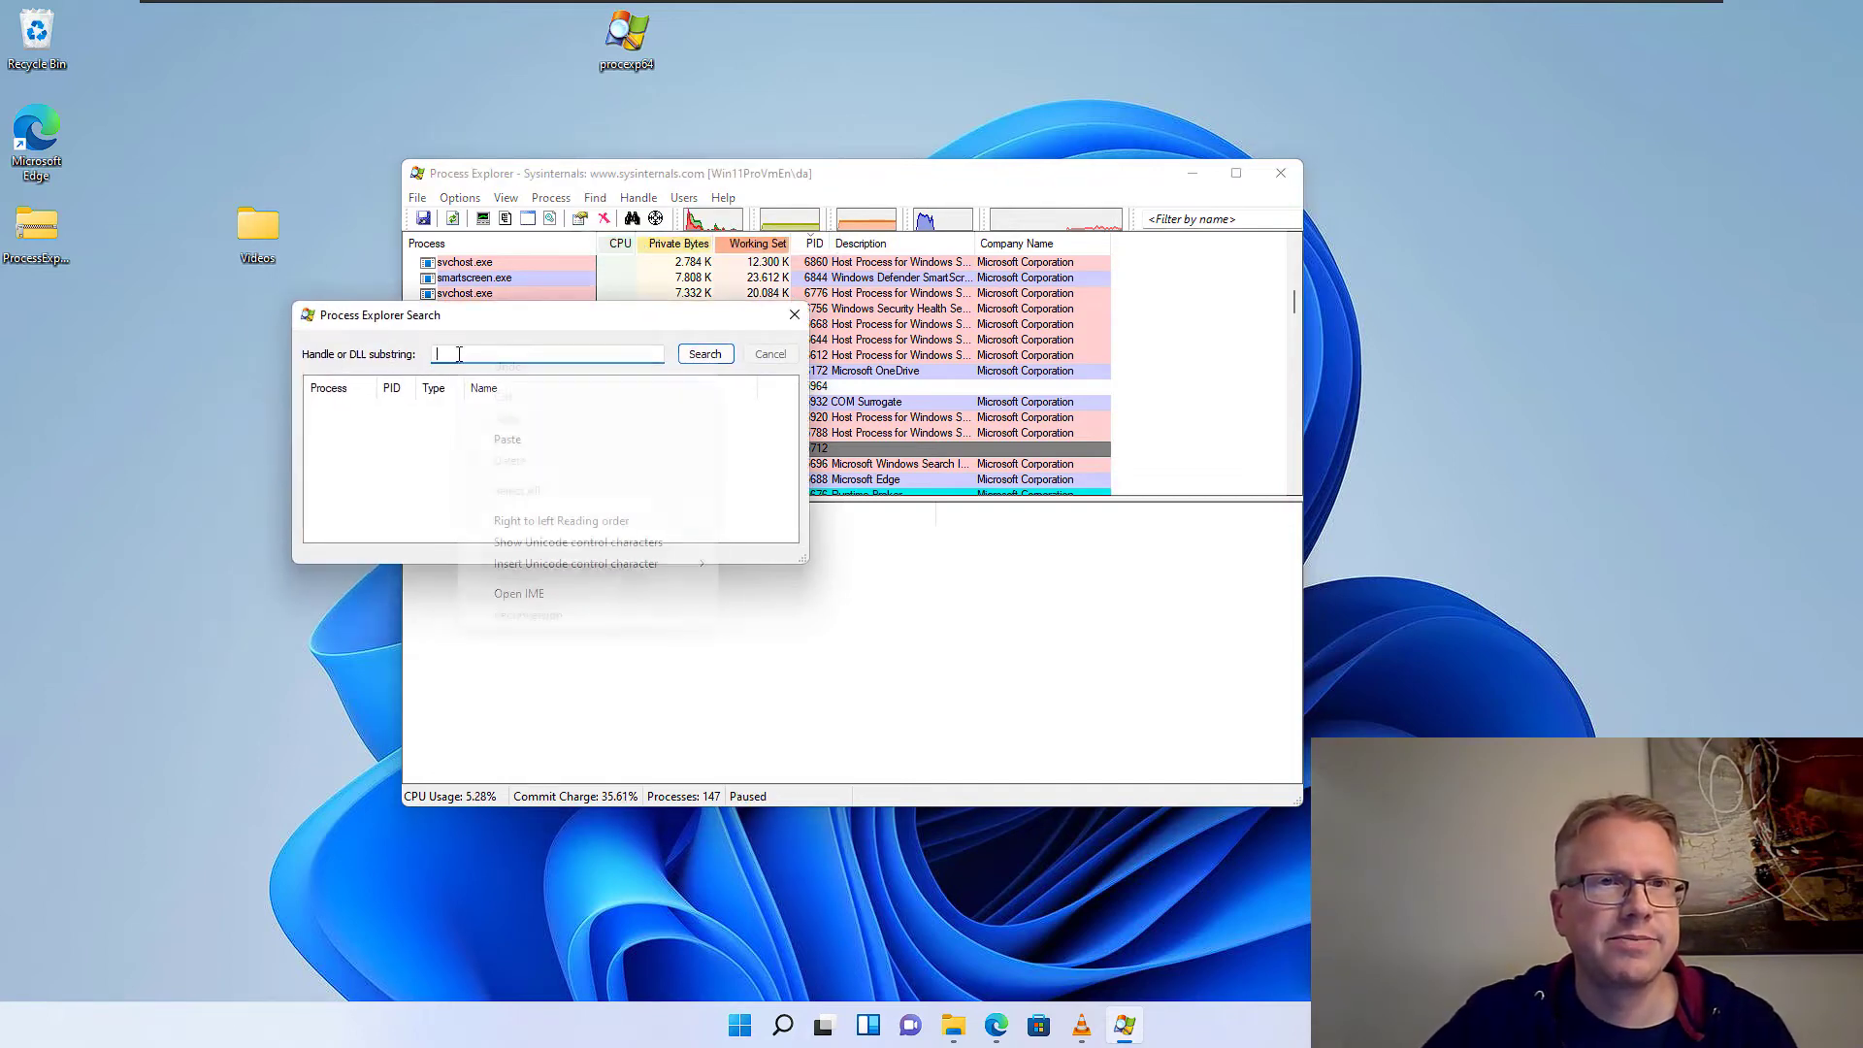
{"action": "left_click", "coordinate": [563, 440]}
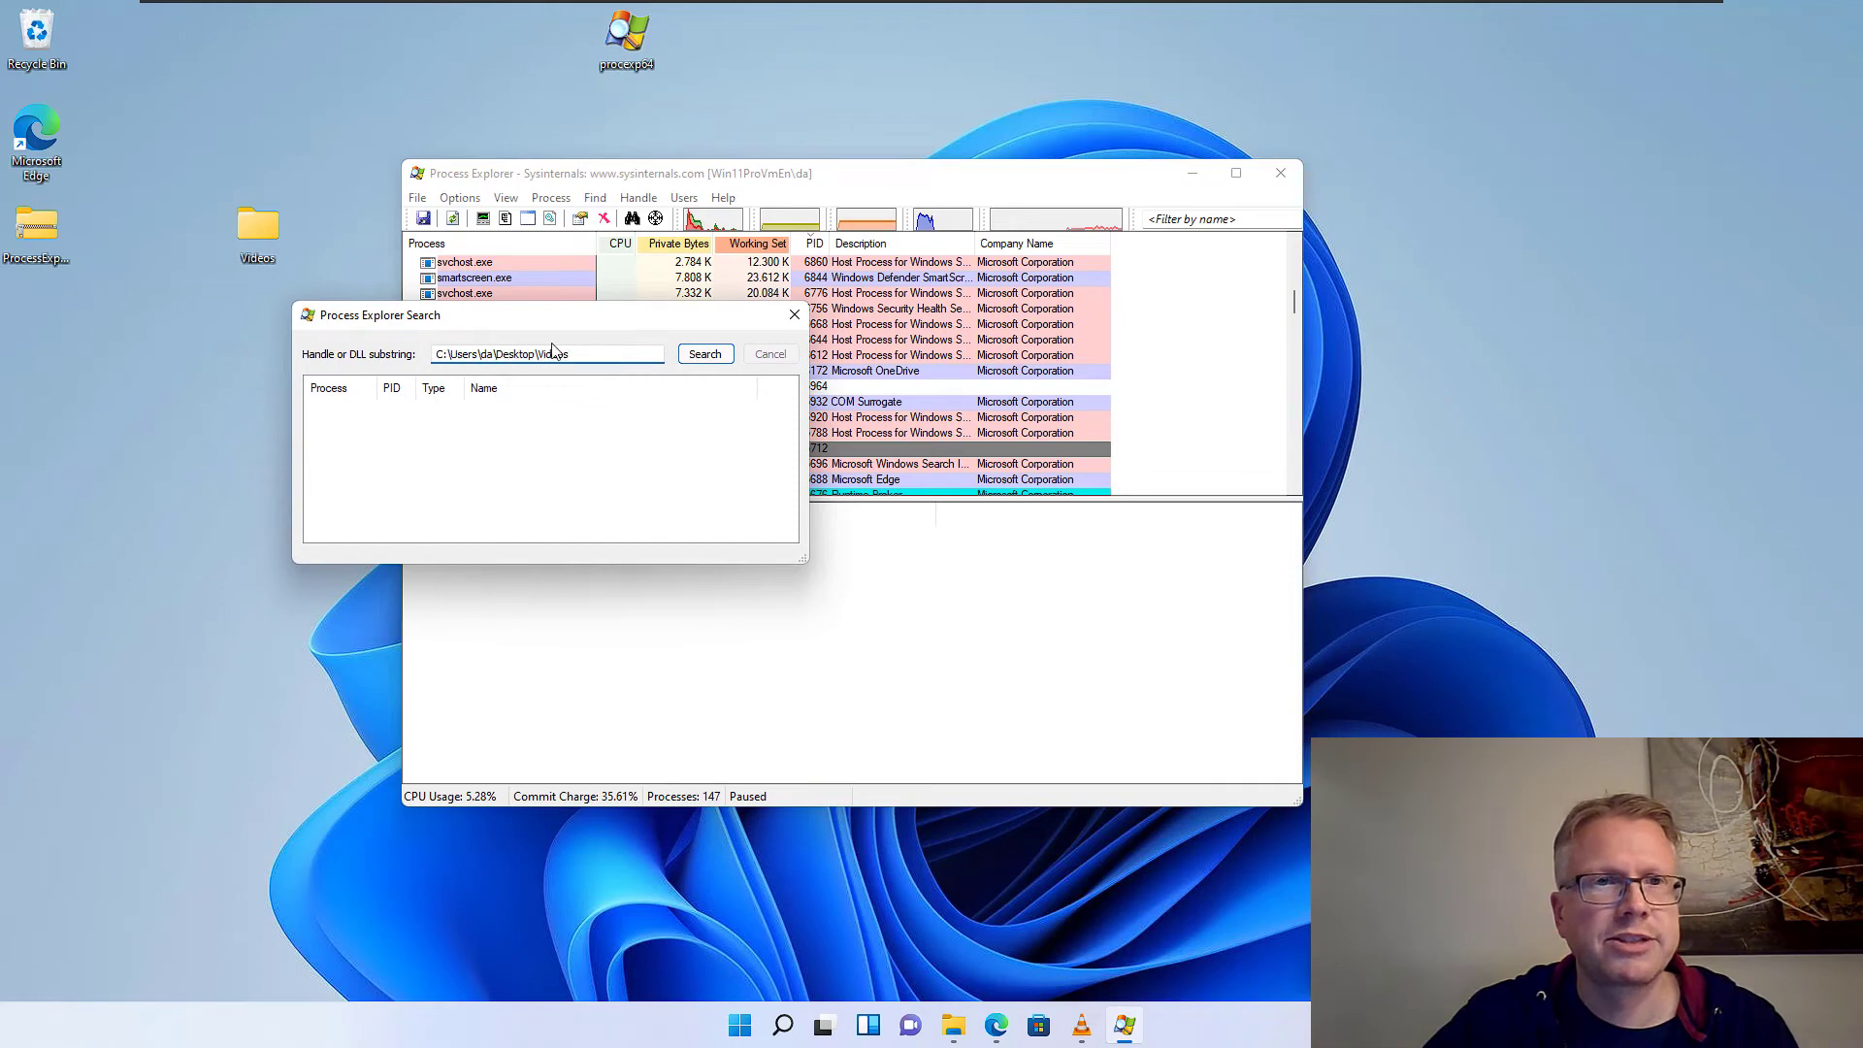
{"action": "left_click", "coordinate": [682, 355]}
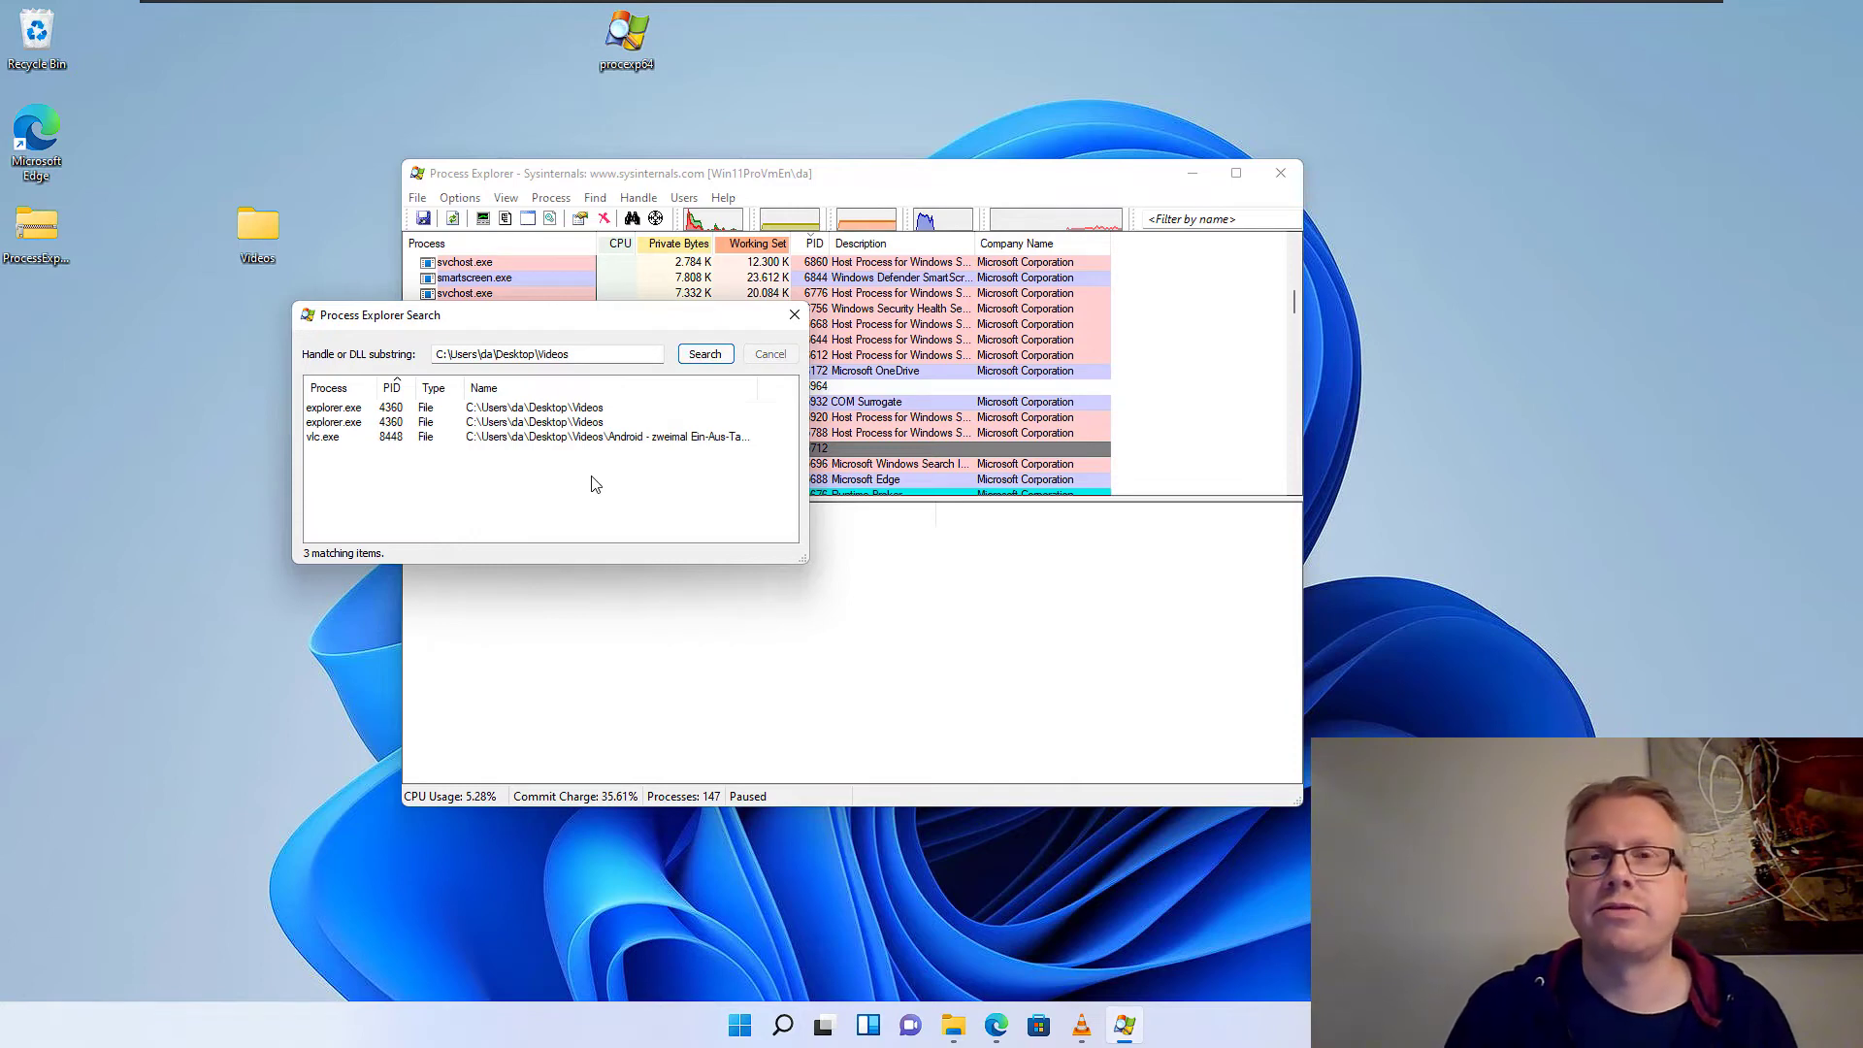
- Inspect the two explorer.exe handles on the Videos folder
{"action": "left_click", "coordinate": [355, 408]}
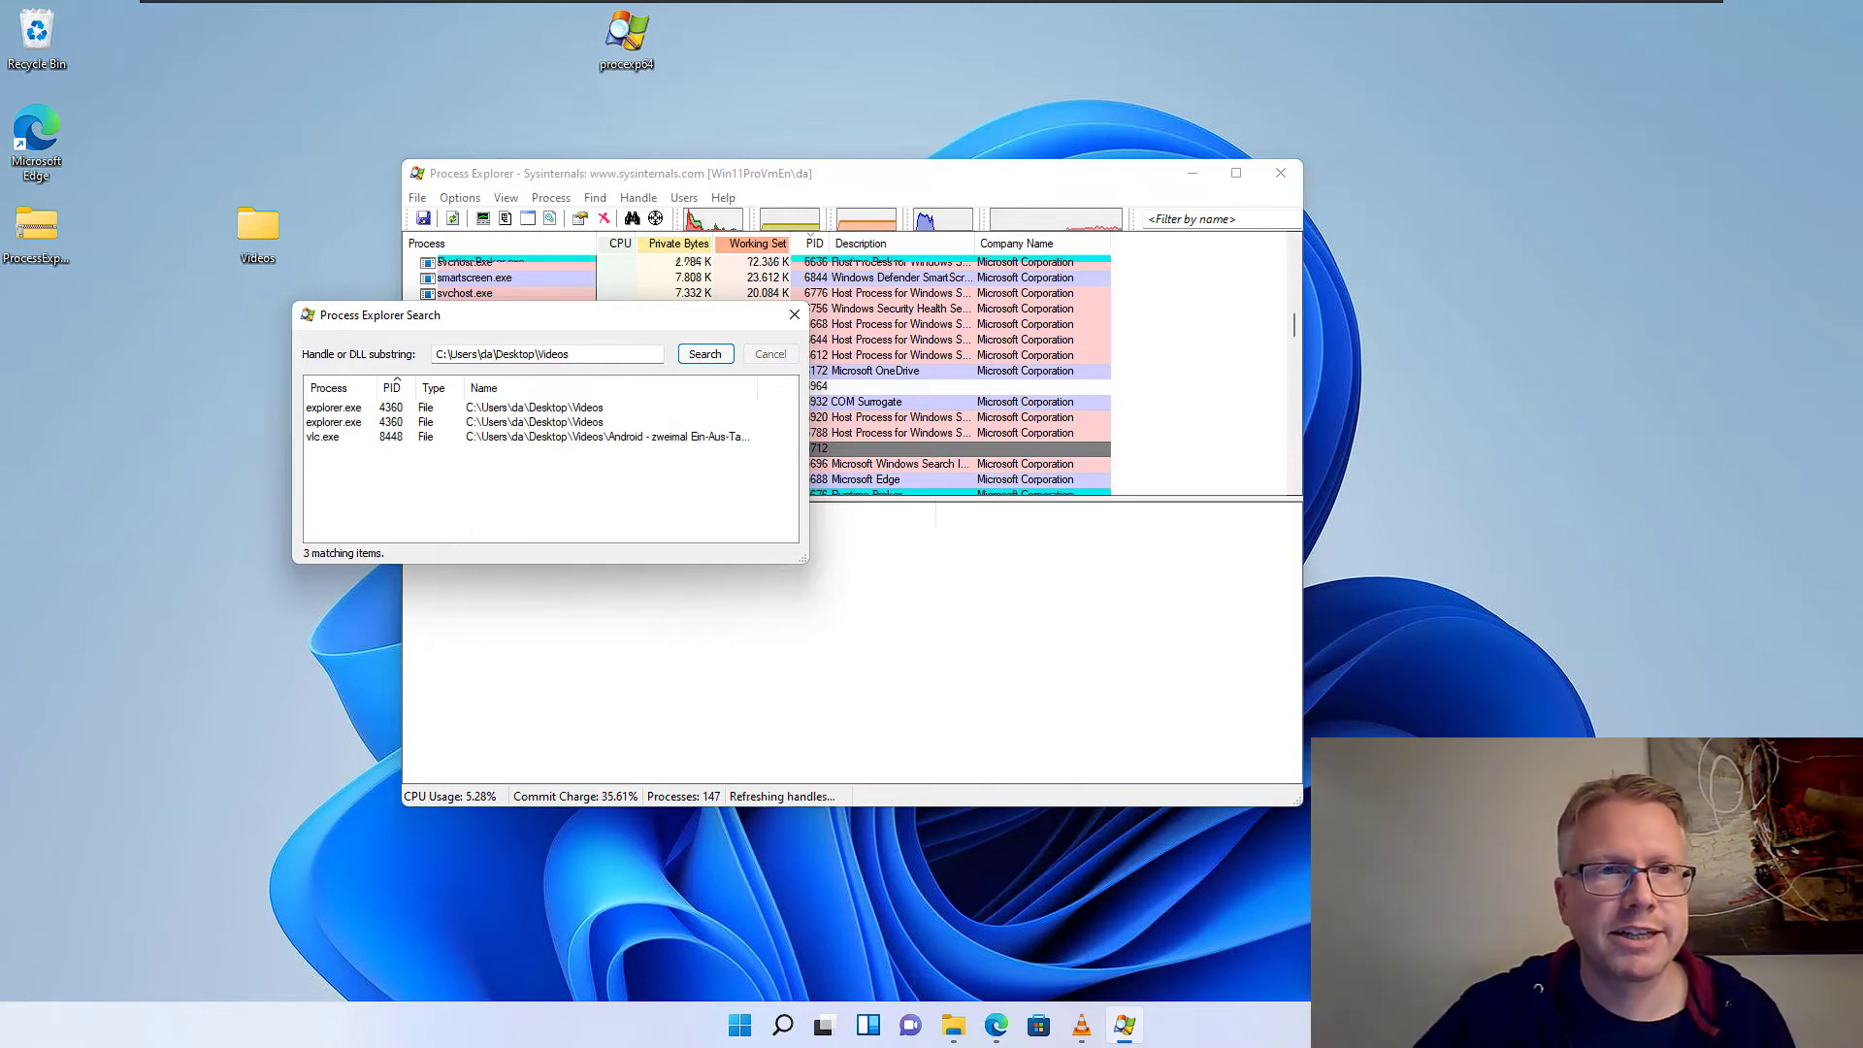
{"action": "left_click", "coordinate": [351, 422]}
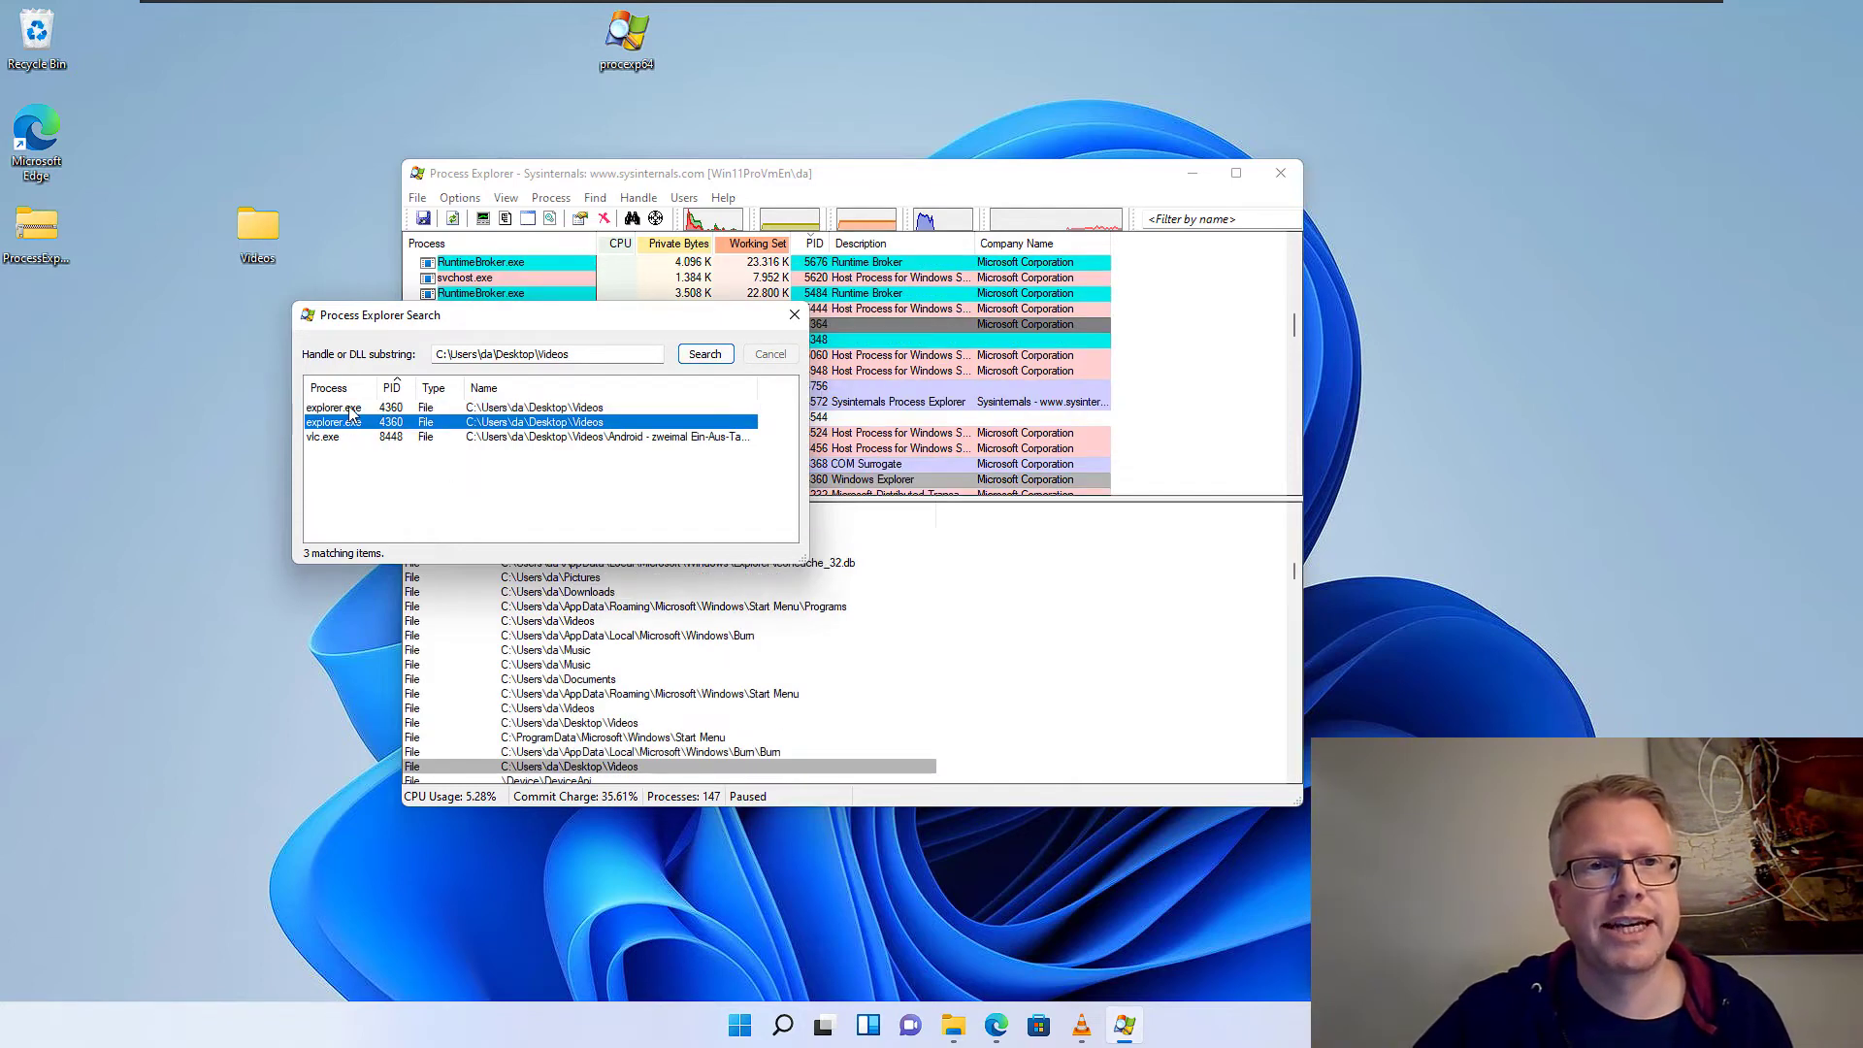
{"action": "left_click", "coordinate": [351, 407]}
{"action": "left_click", "coordinate": [955, 1025]}
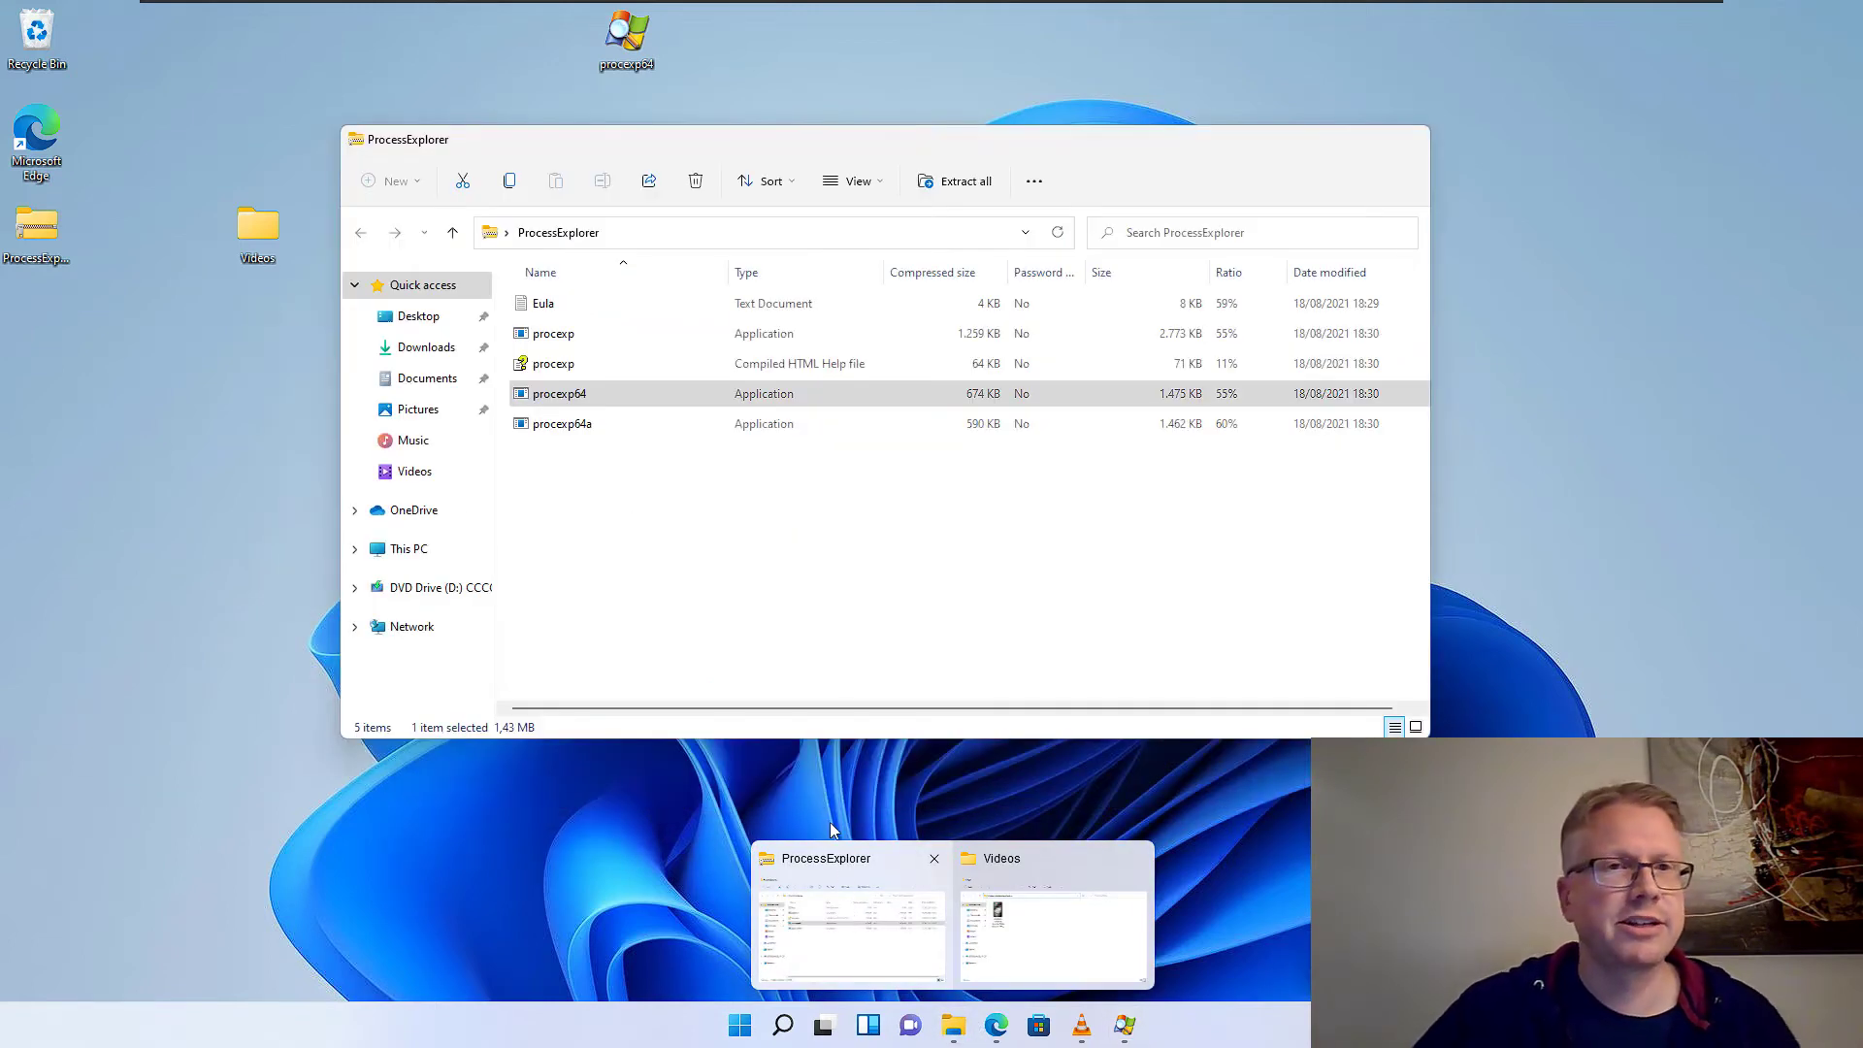
- Jump to vlc.exe's handle on the Android video, then minimise the VLC window
{"action": "left_click", "coordinate": [392, 437]}
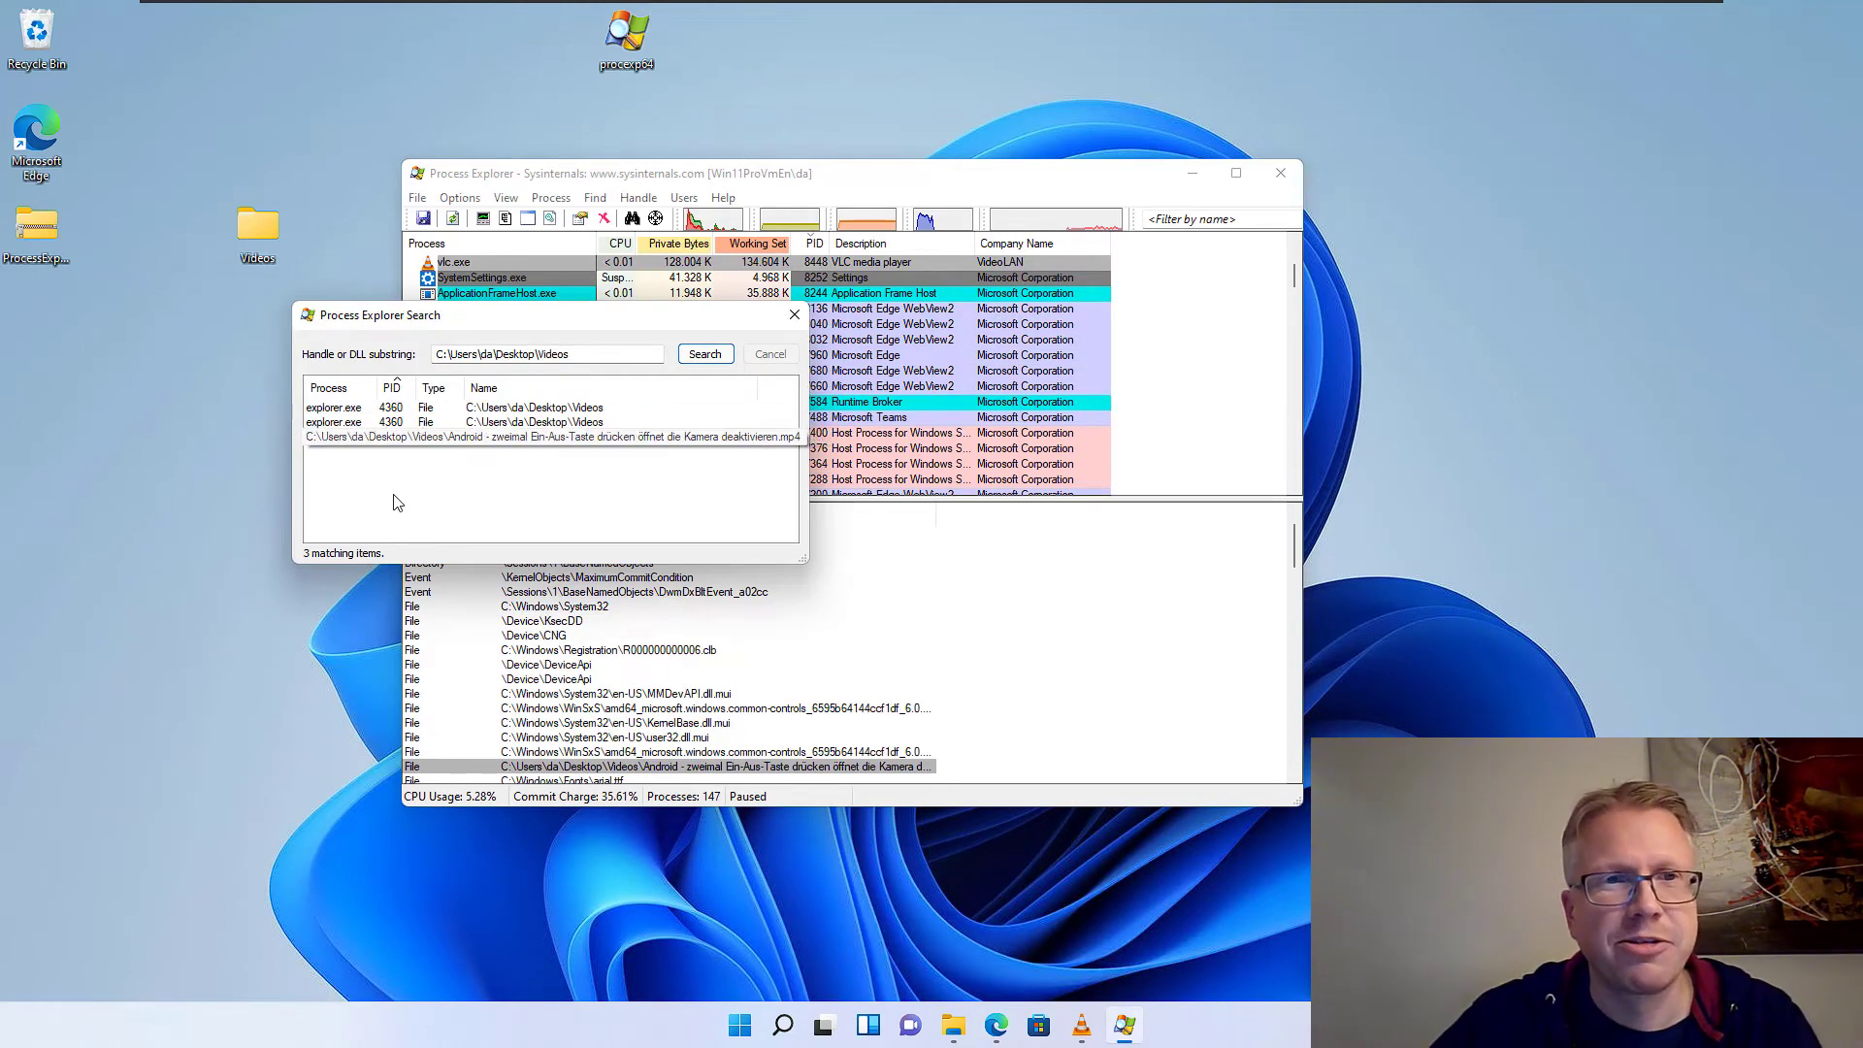
{"action": "left_click", "coordinate": [1081, 1024]}
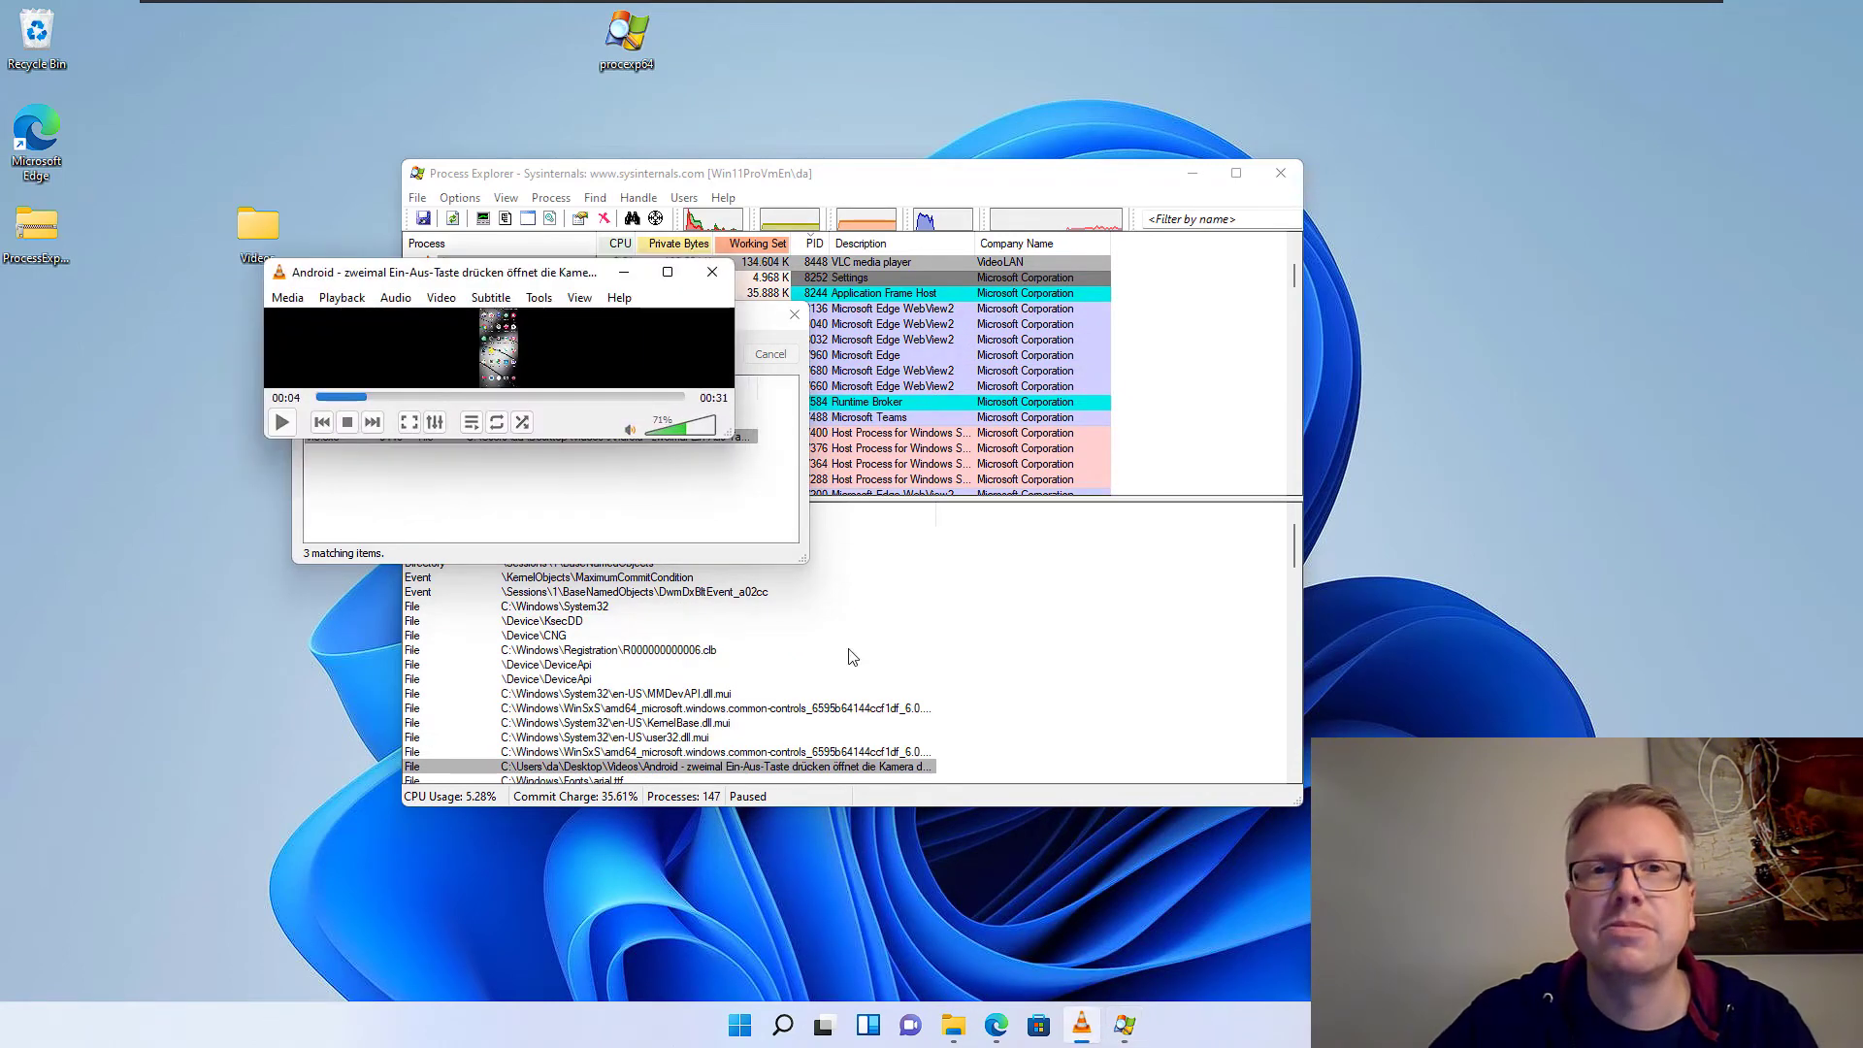
{"action": "left_click_drag", "start_coordinate": [369, 274], "coordinate": [425, 290]}
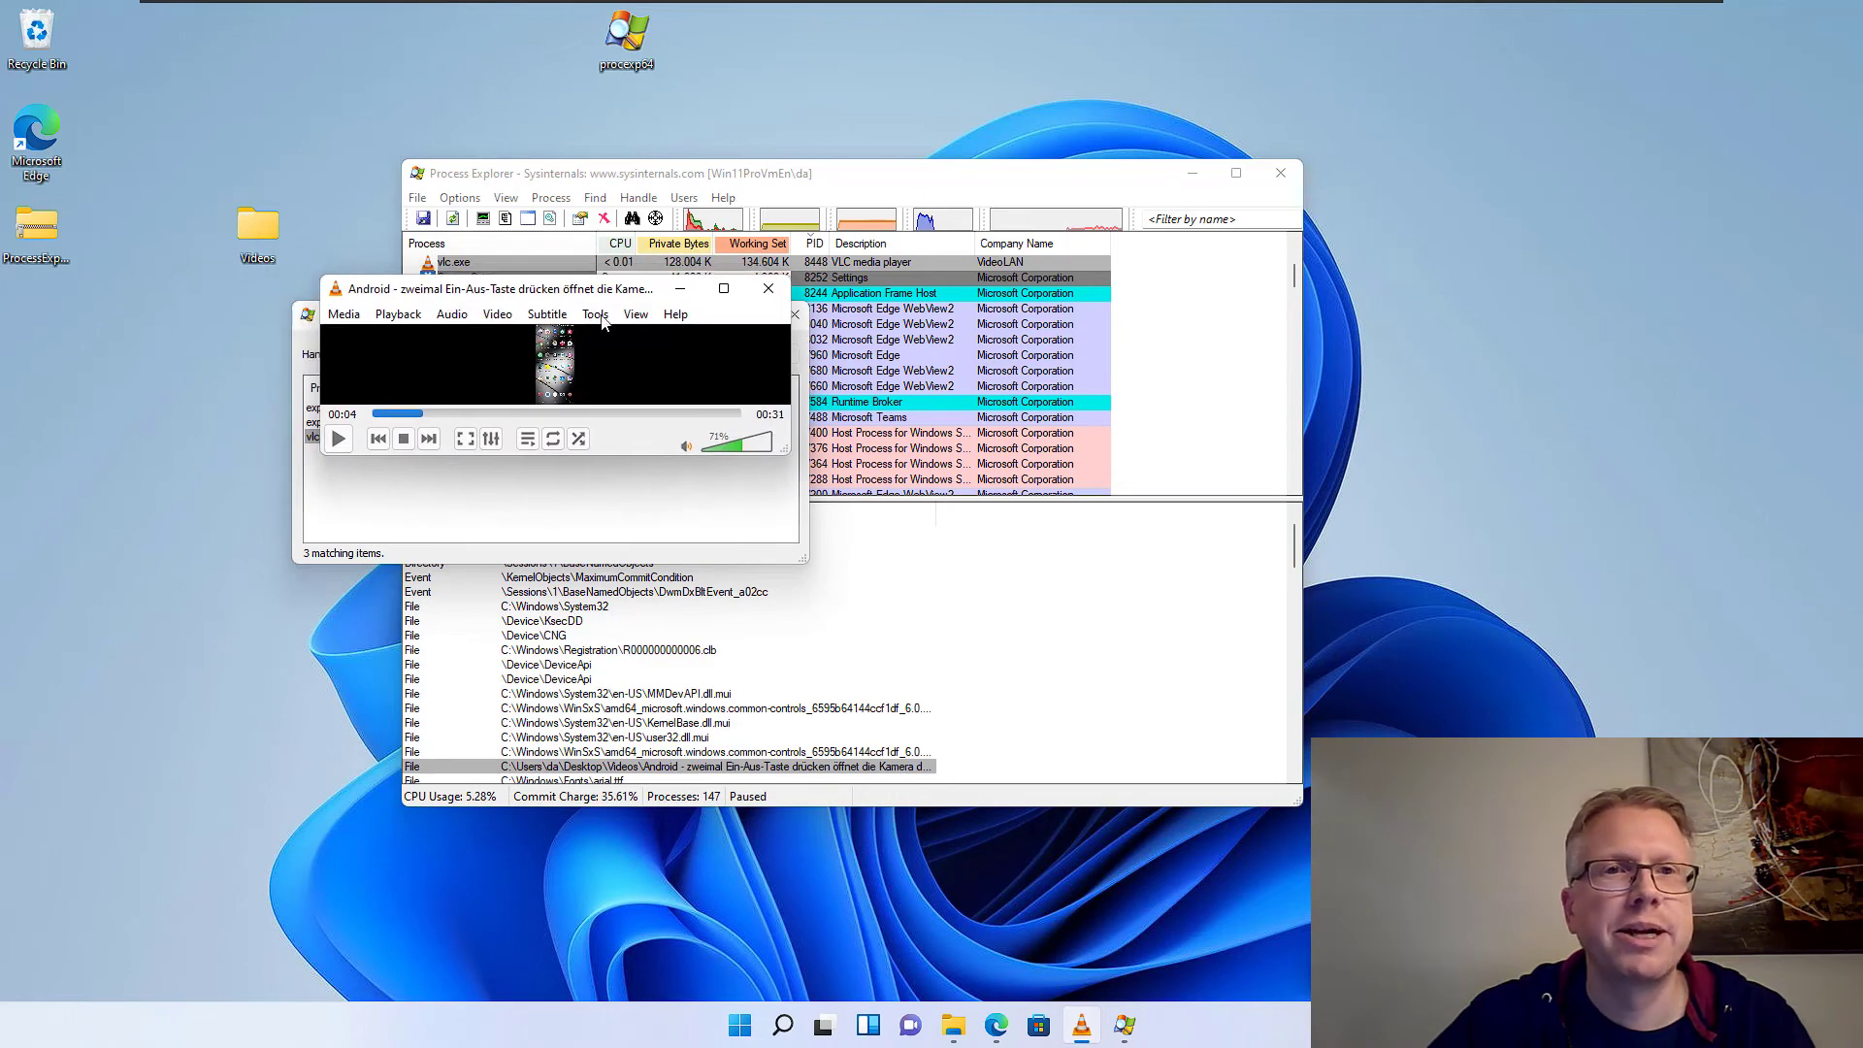
{"action": "left_click", "coordinate": [671, 289]}
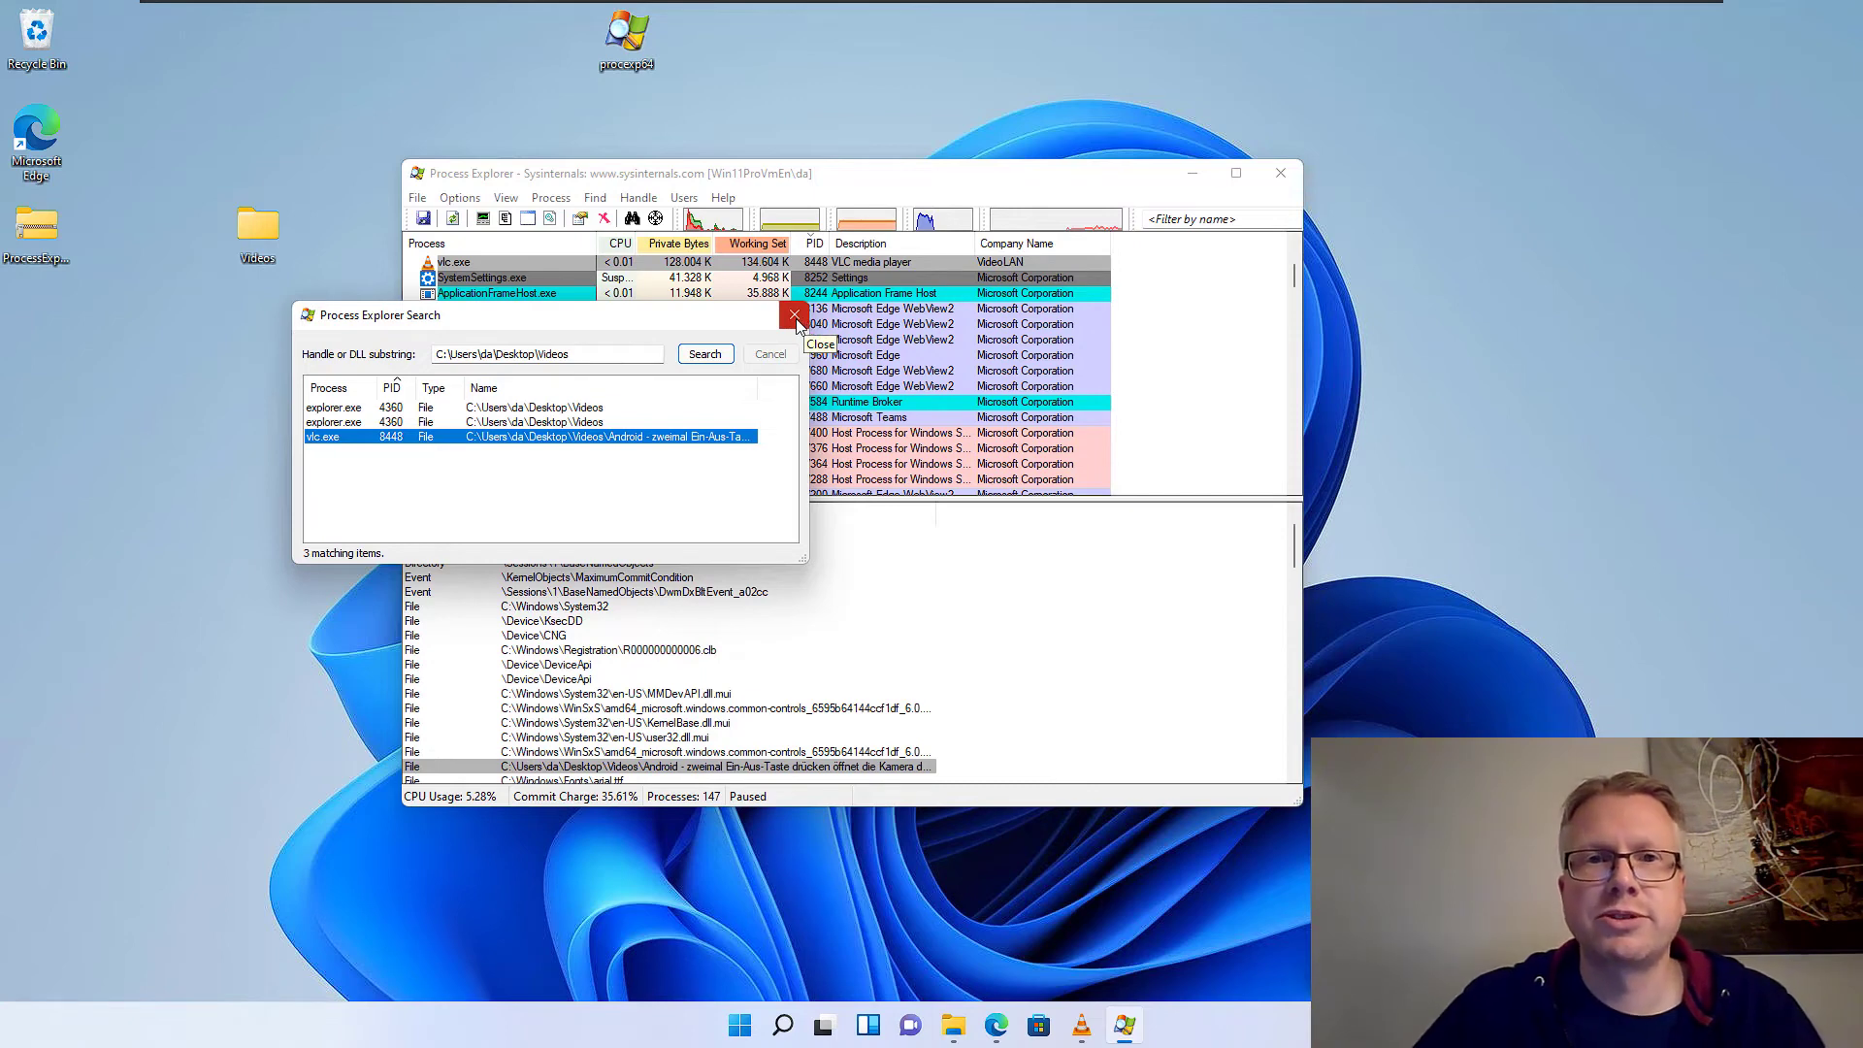
- Dismiss VLC's jump list and drag the Search results dialog off the process list
{"action": "right_click", "coordinate": [1084, 1030]}
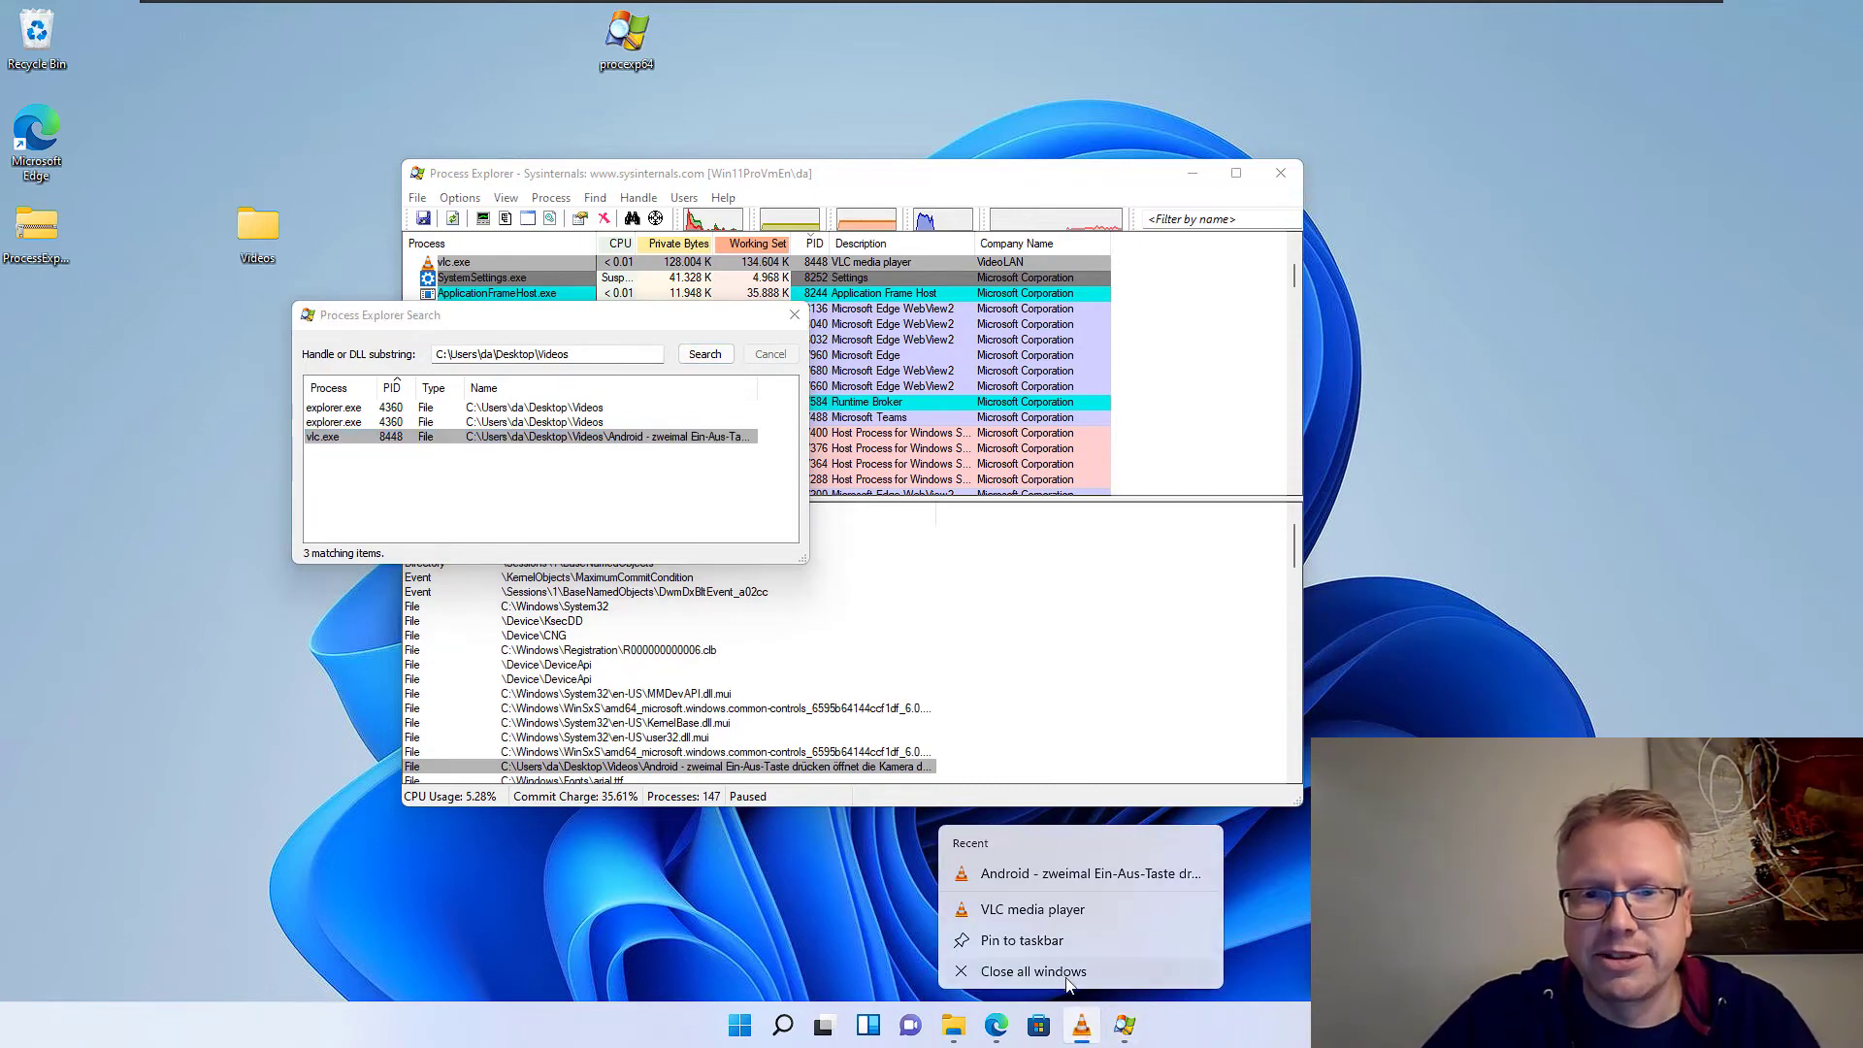
{"action": "left_click", "coordinate": [626, 334]}
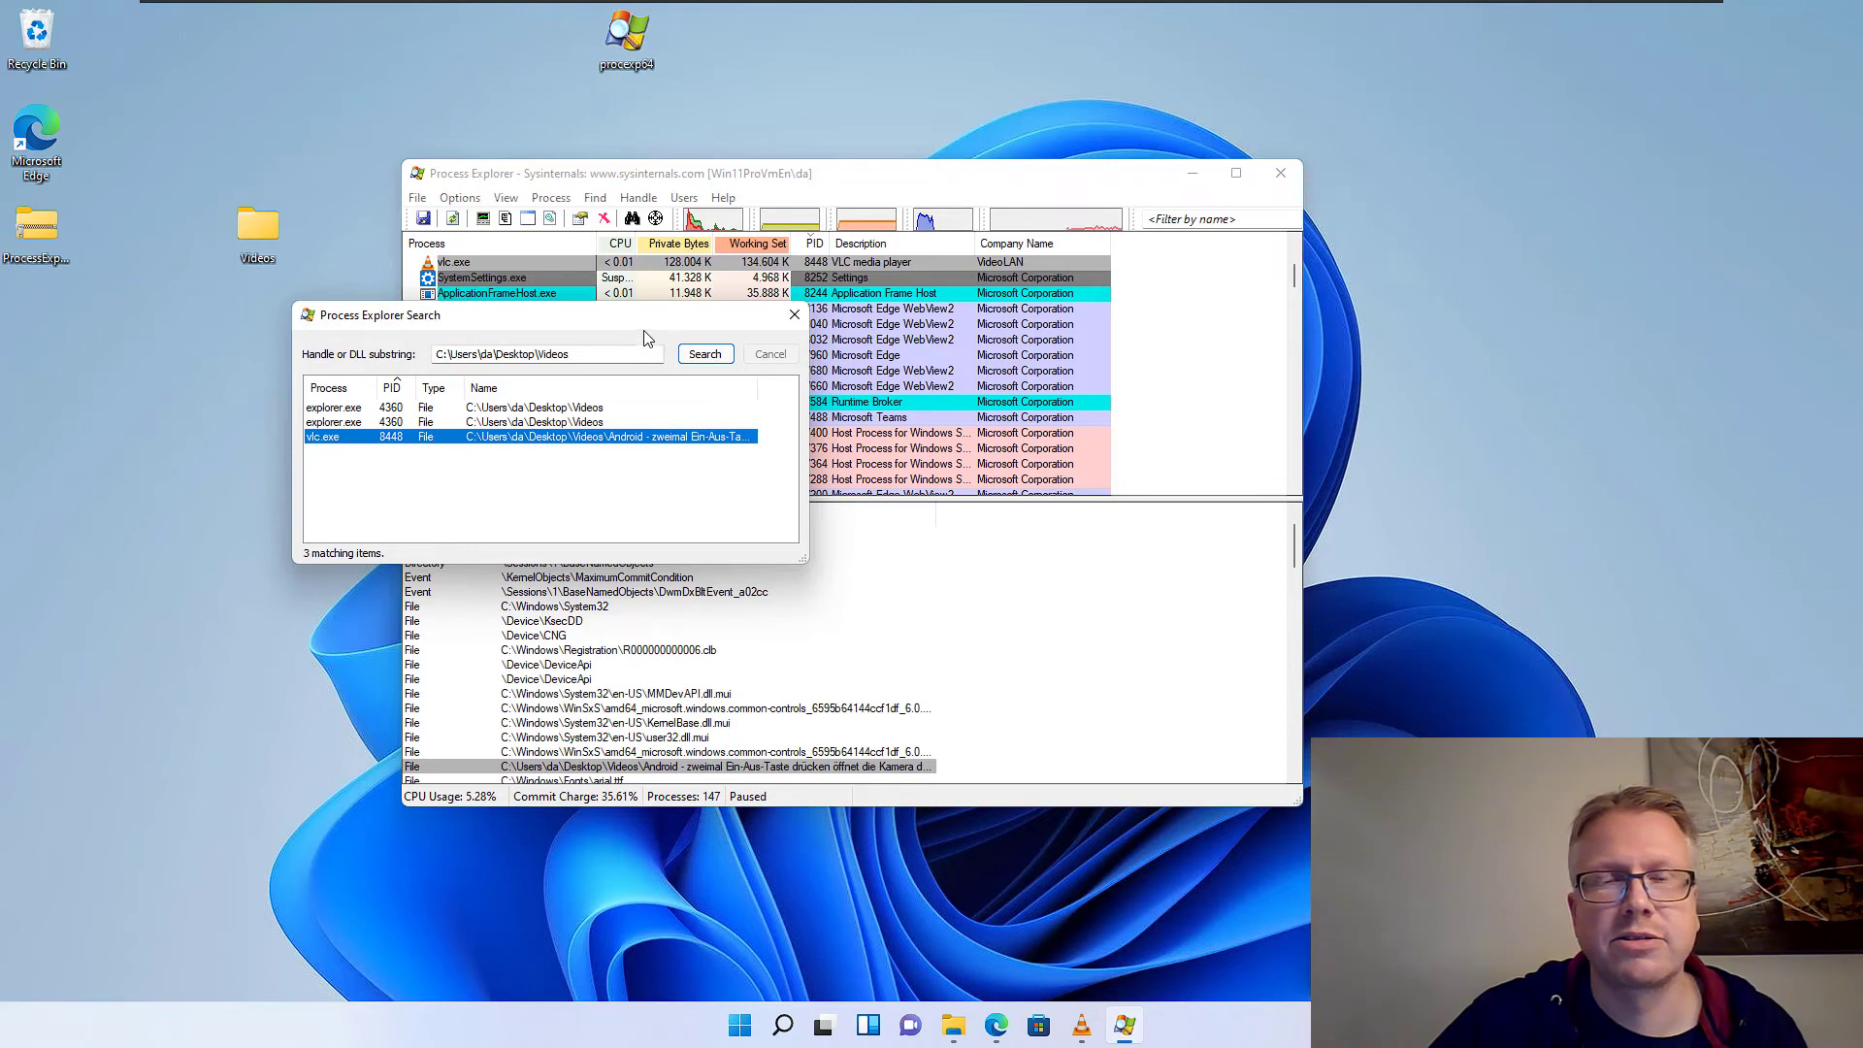
{"action": "left_click_drag", "start_coordinate": [640, 330], "coordinate": [1092, 336]}
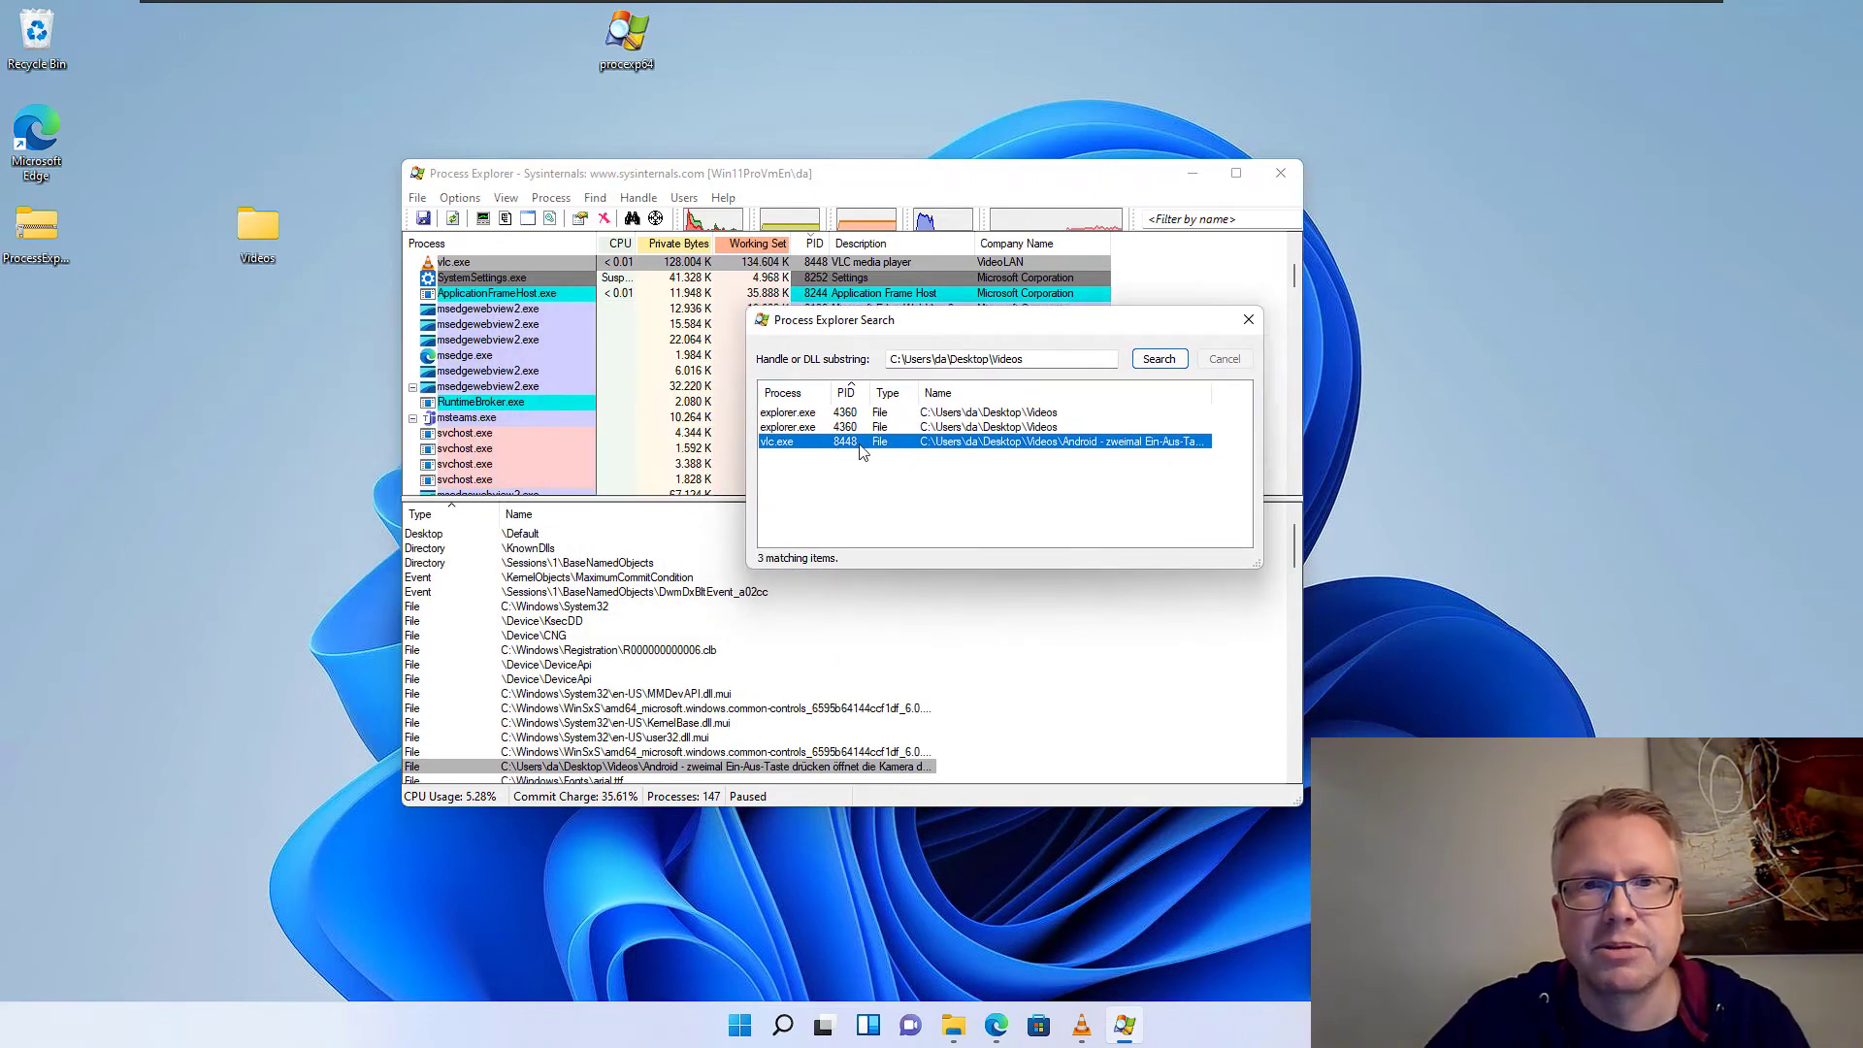
- Close the search, sort by PID, and kill vlc.exe (PID 8448), confirming with OK
{"action": "left_click", "coordinate": [1247, 319]}
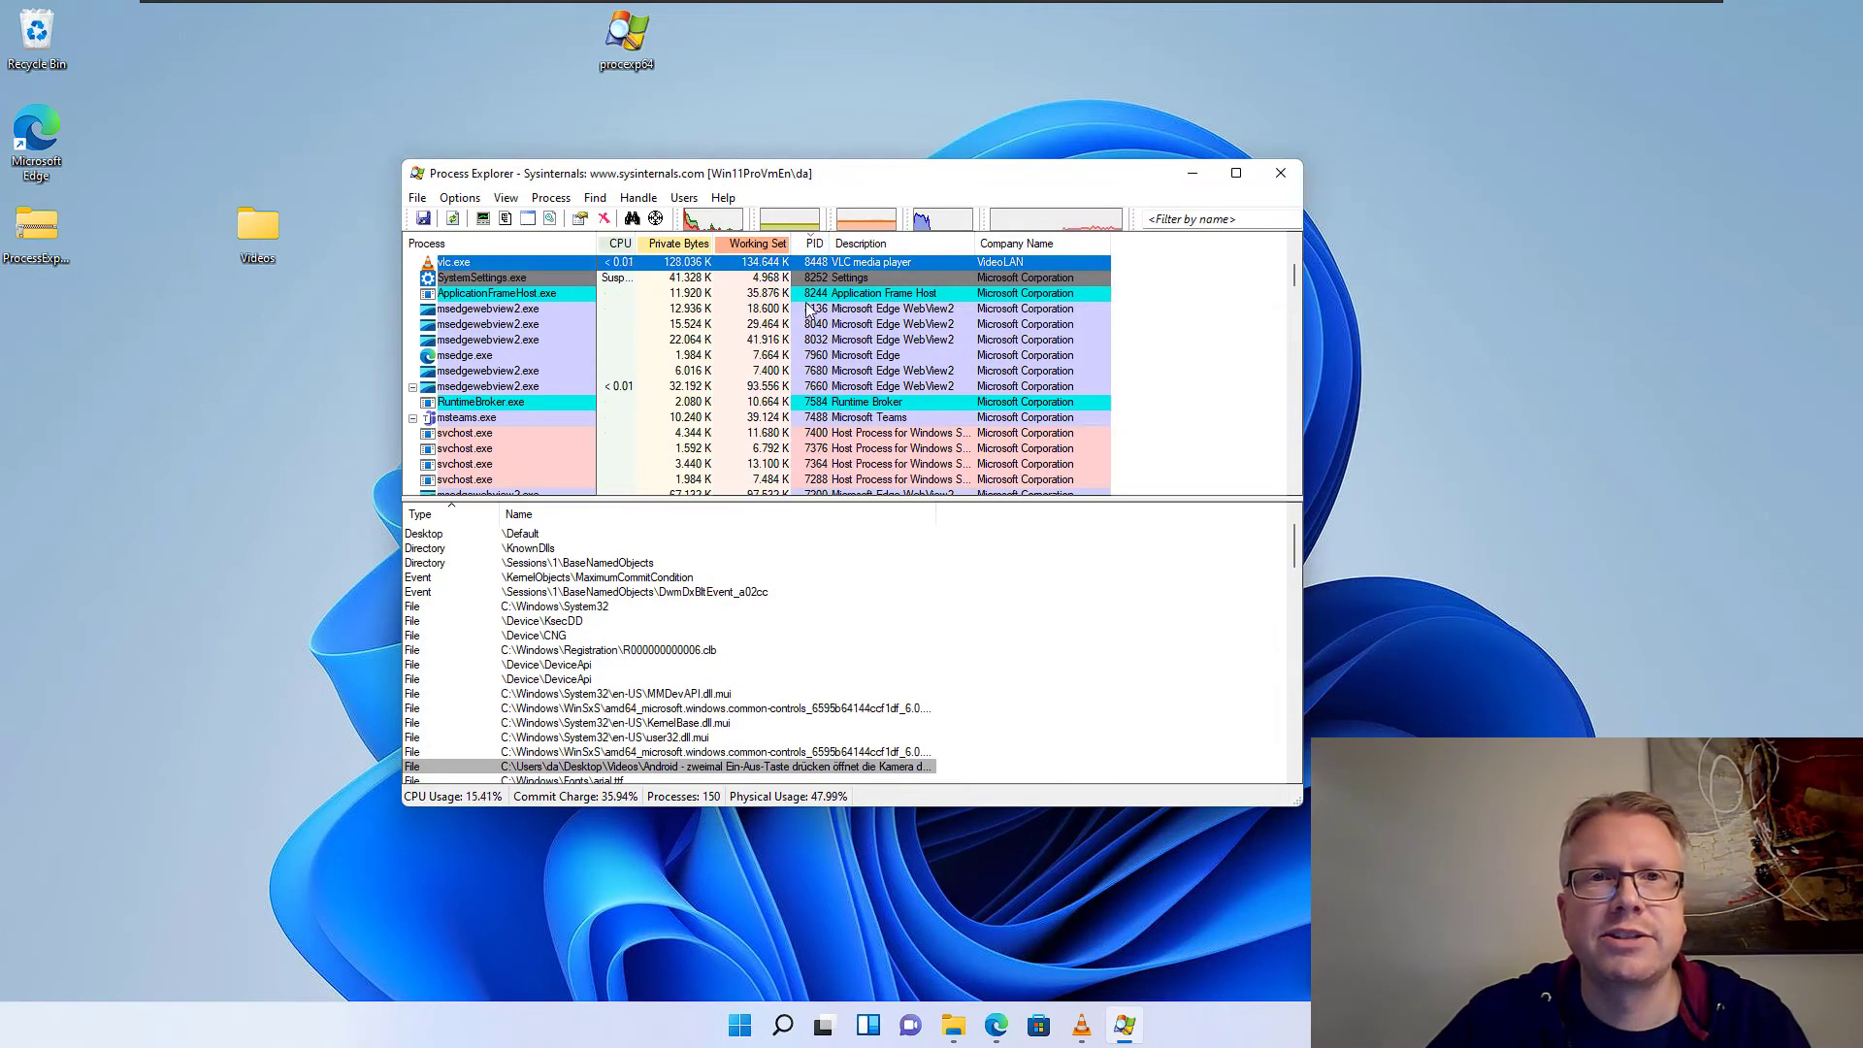
{"action": "key", "text": "Down"}
{"action": "key", "text": "Down"}
{"action": "key", "text": "Down"}
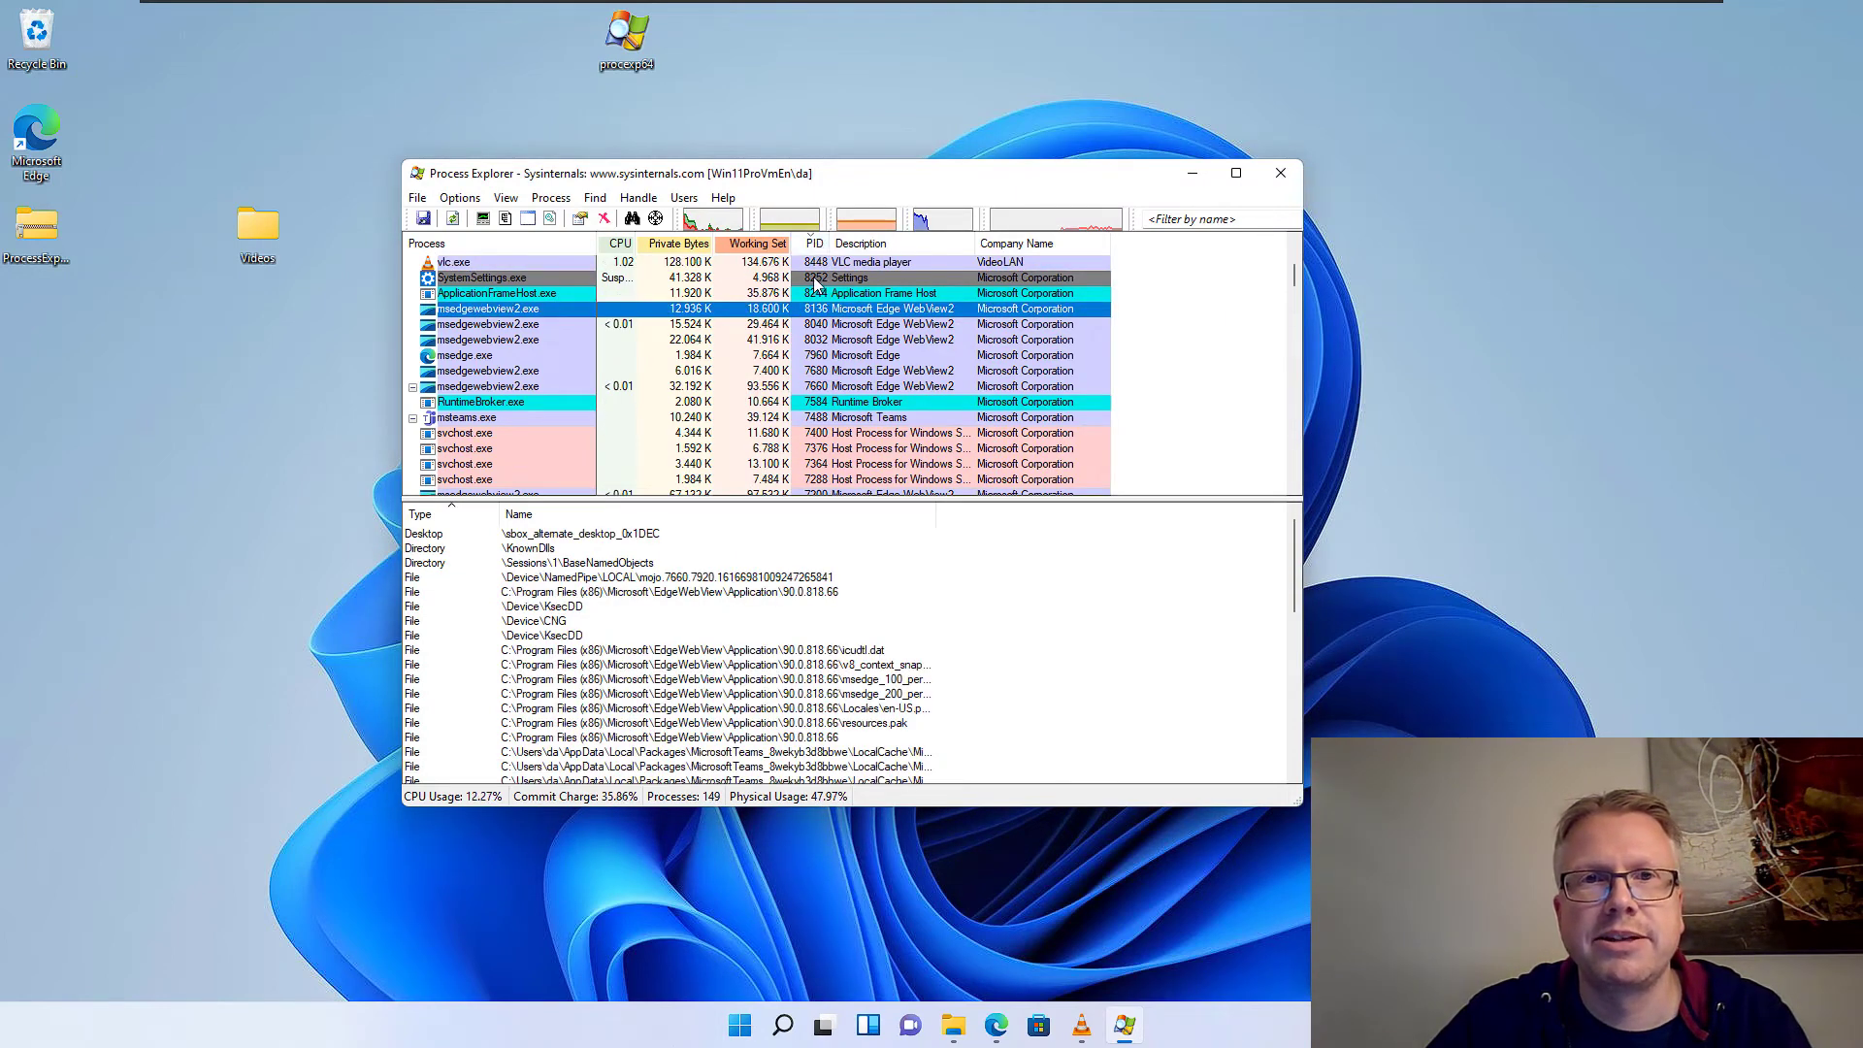
{"action": "left_click", "coordinate": [813, 244]}
{"action": "left_click", "coordinate": [813, 245]}
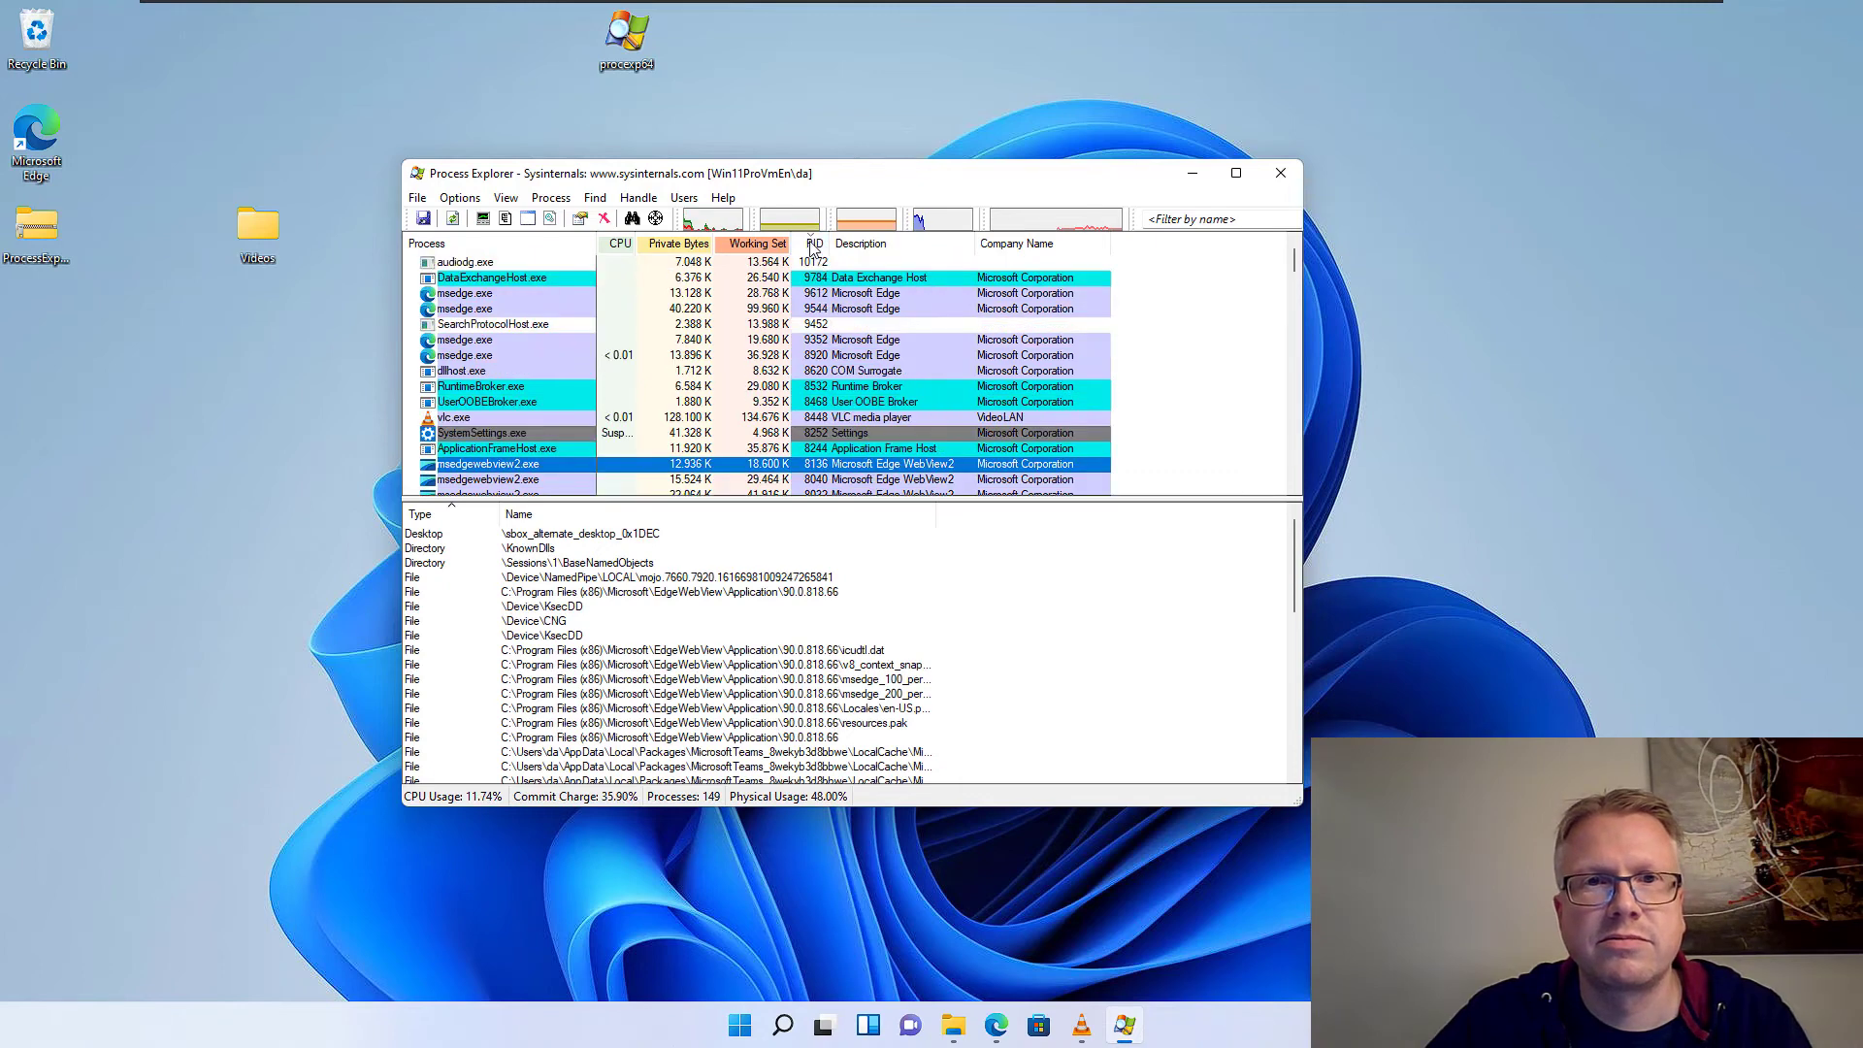
{"action": "left_click", "coordinate": [818, 419]}
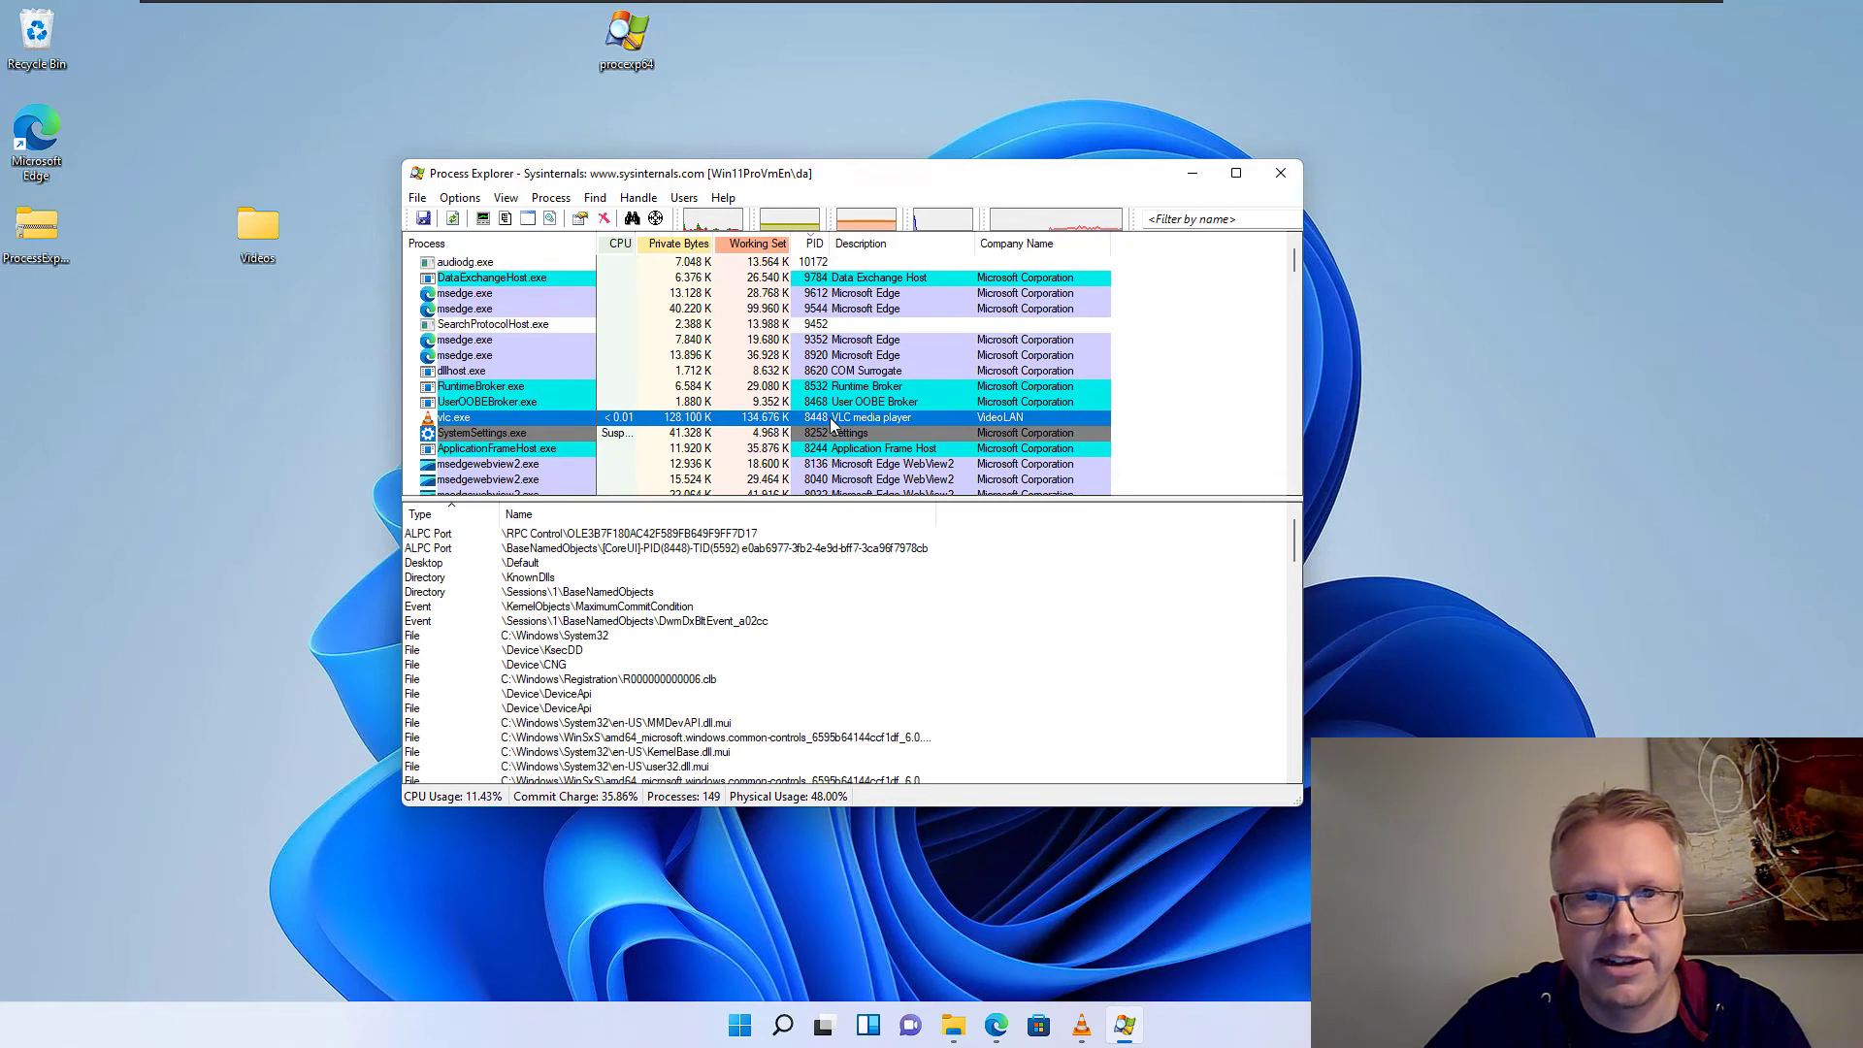
{"action": "right_click", "coordinate": [558, 427]}
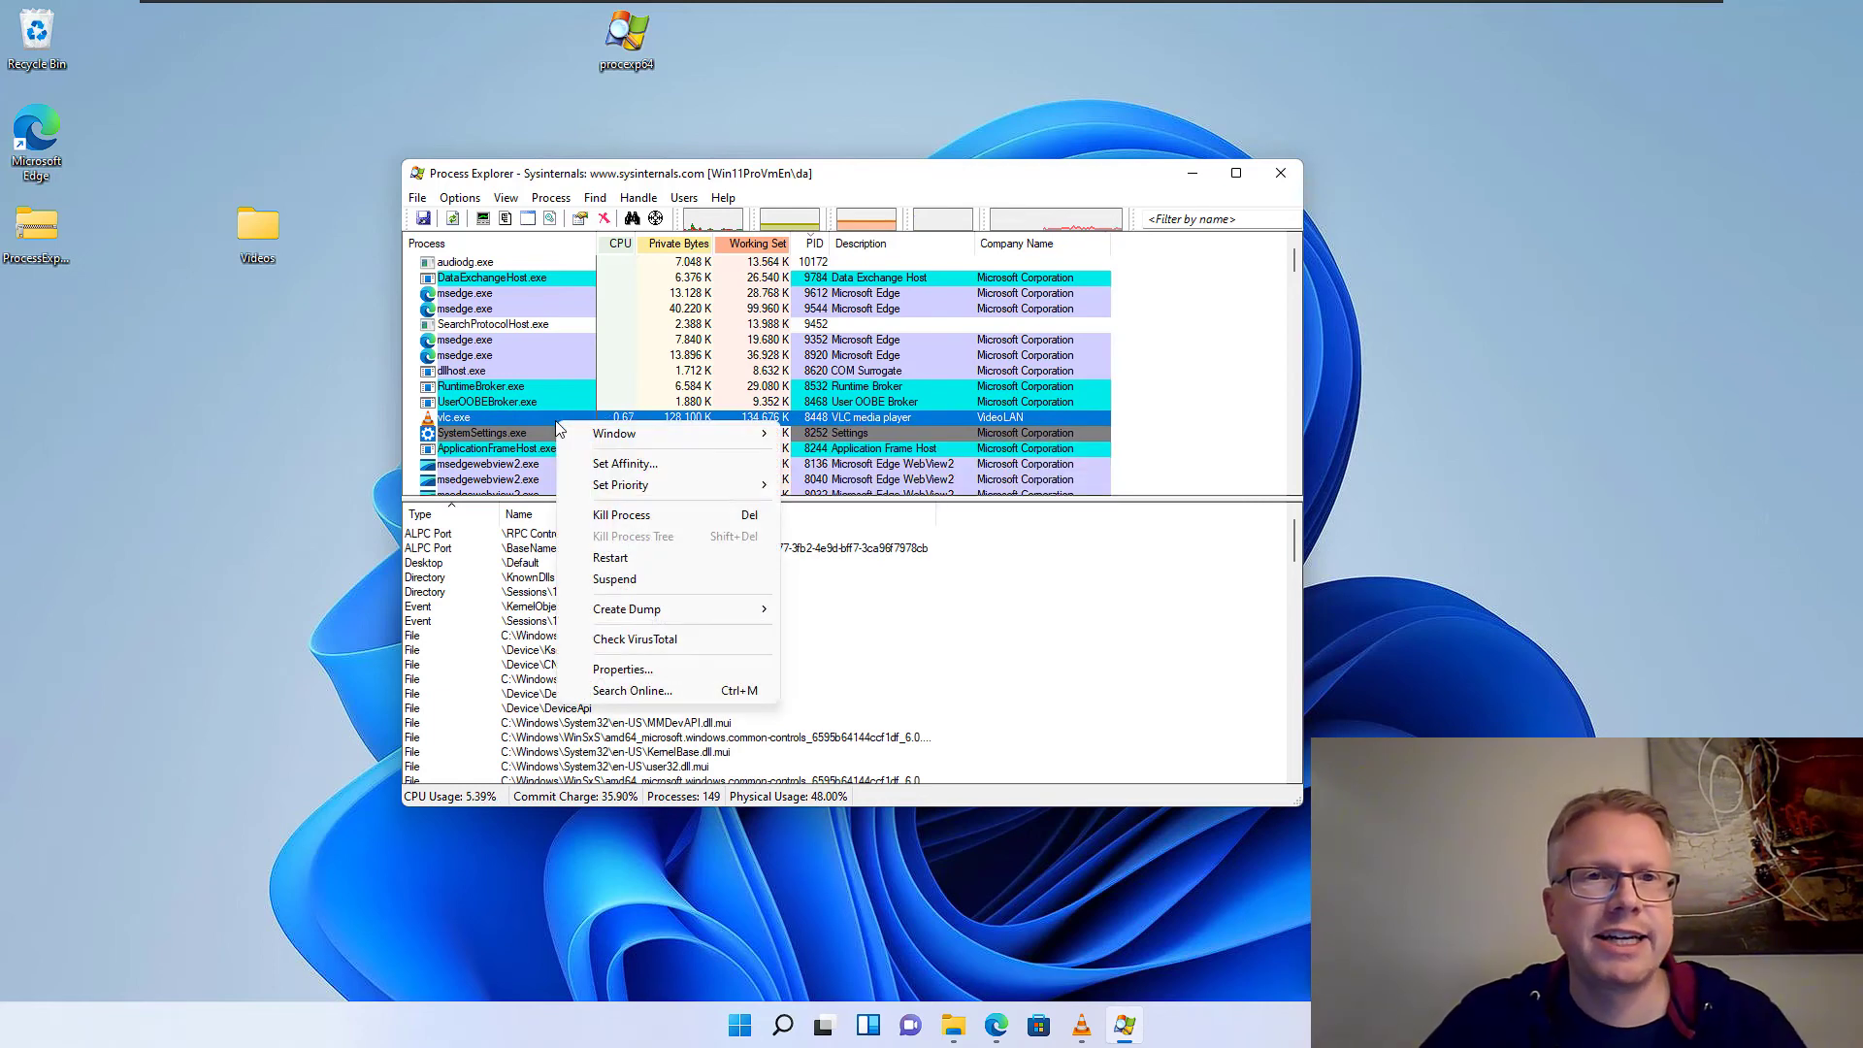
{"action": "left_click", "coordinate": [685, 518]}
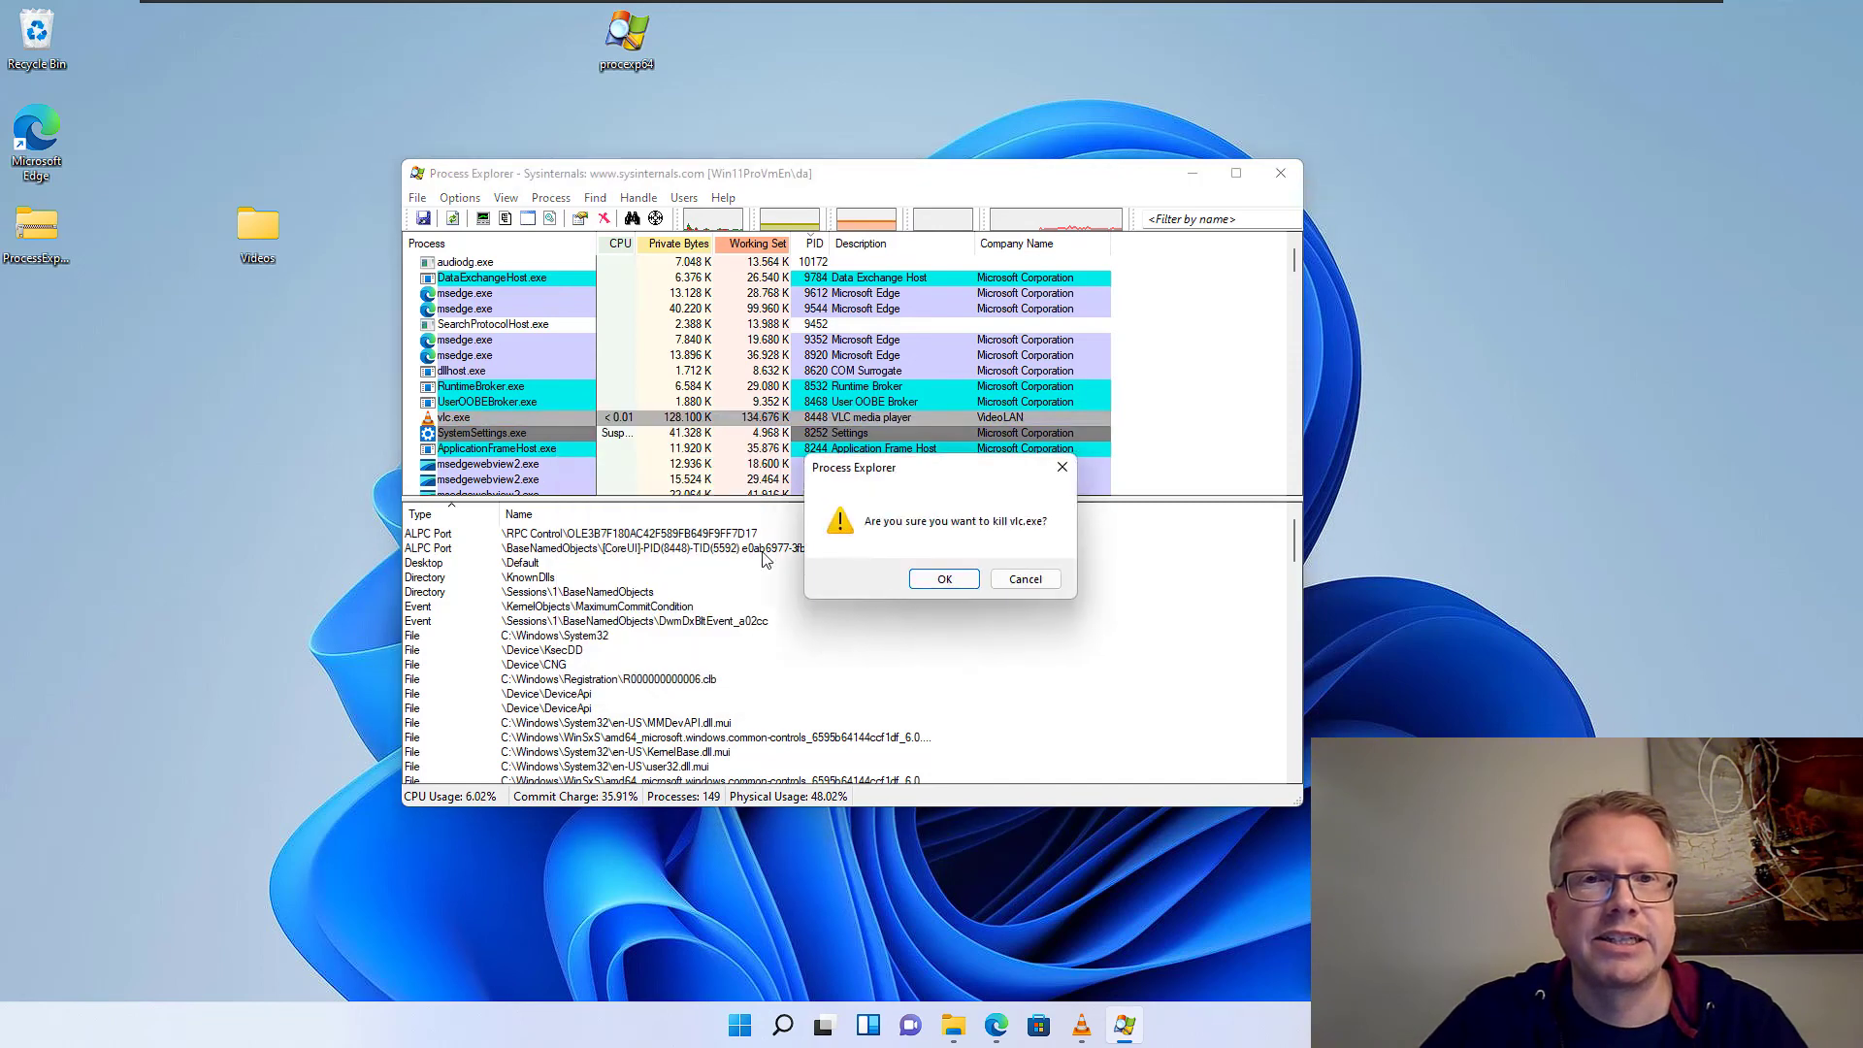
{"action": "left_click", "coordinate": [944, 579]}
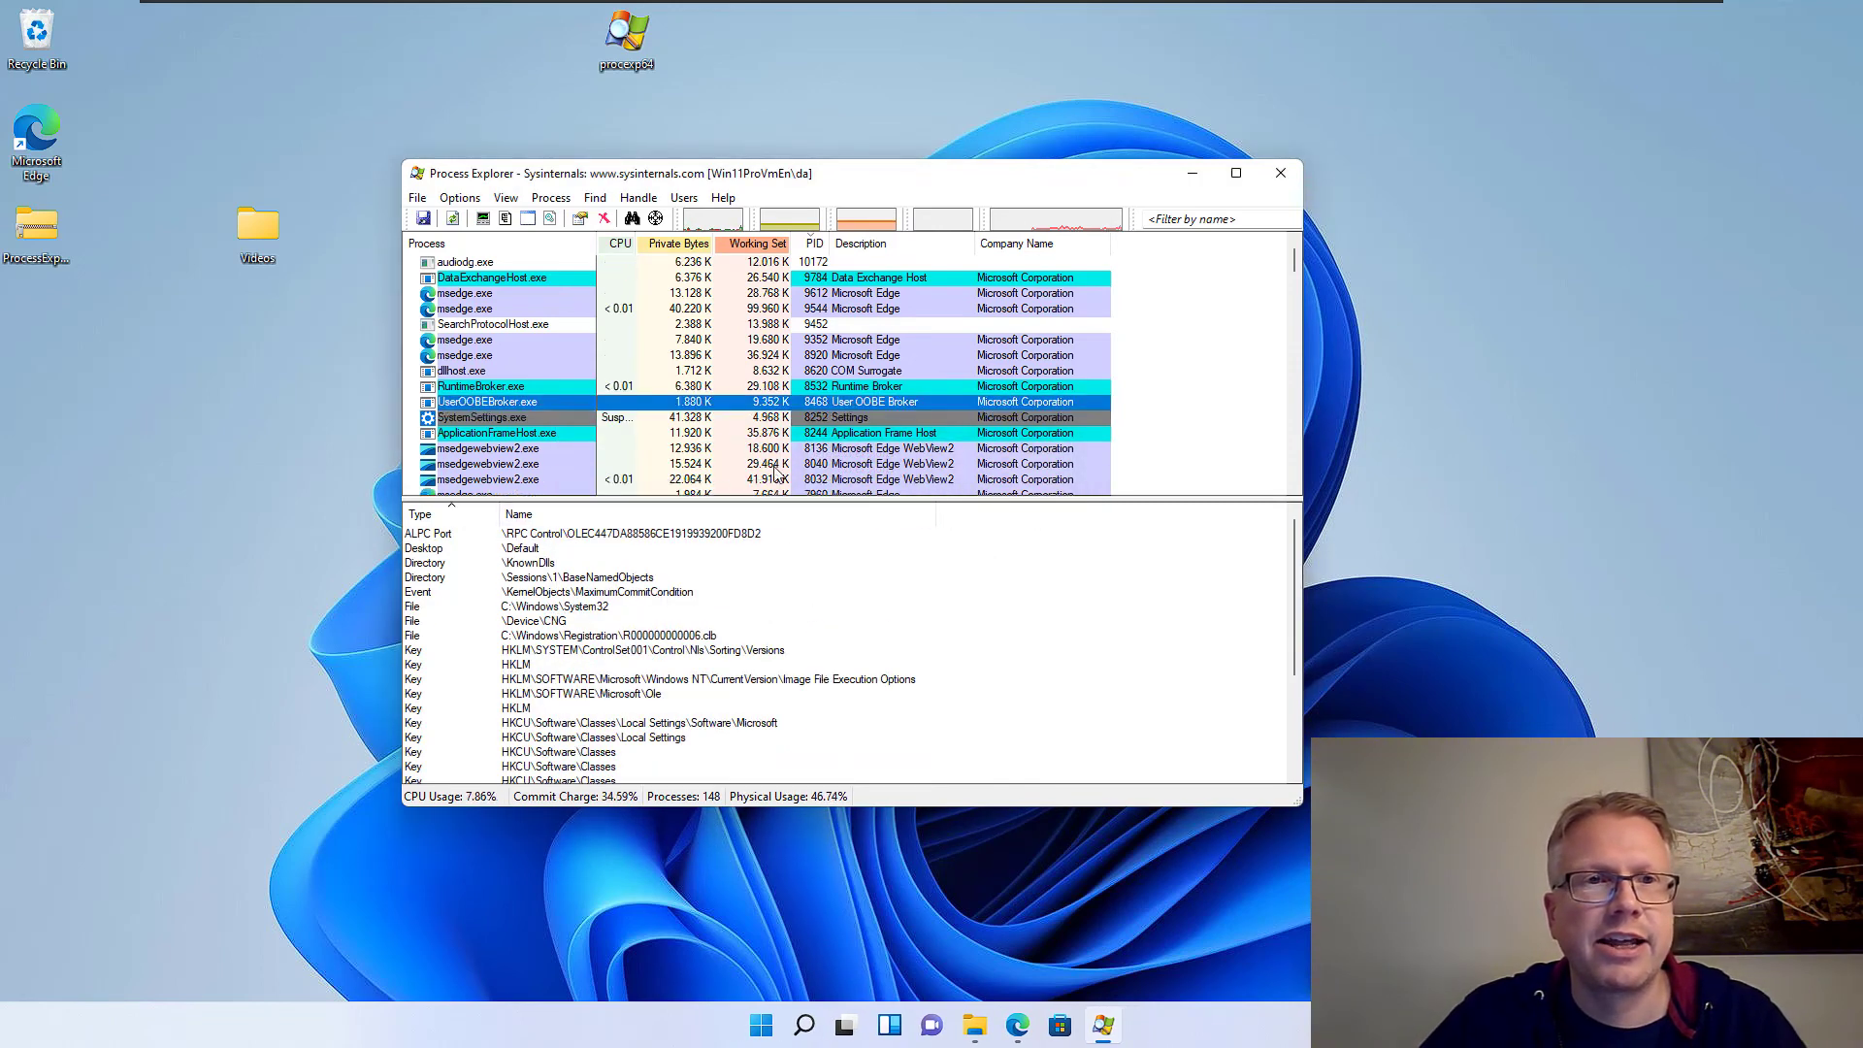
- Minimise Process Explorer and delete the now-unlocked Videos folder from the desktop
{"action": "left_click", "coordinate": [1194, 176]}
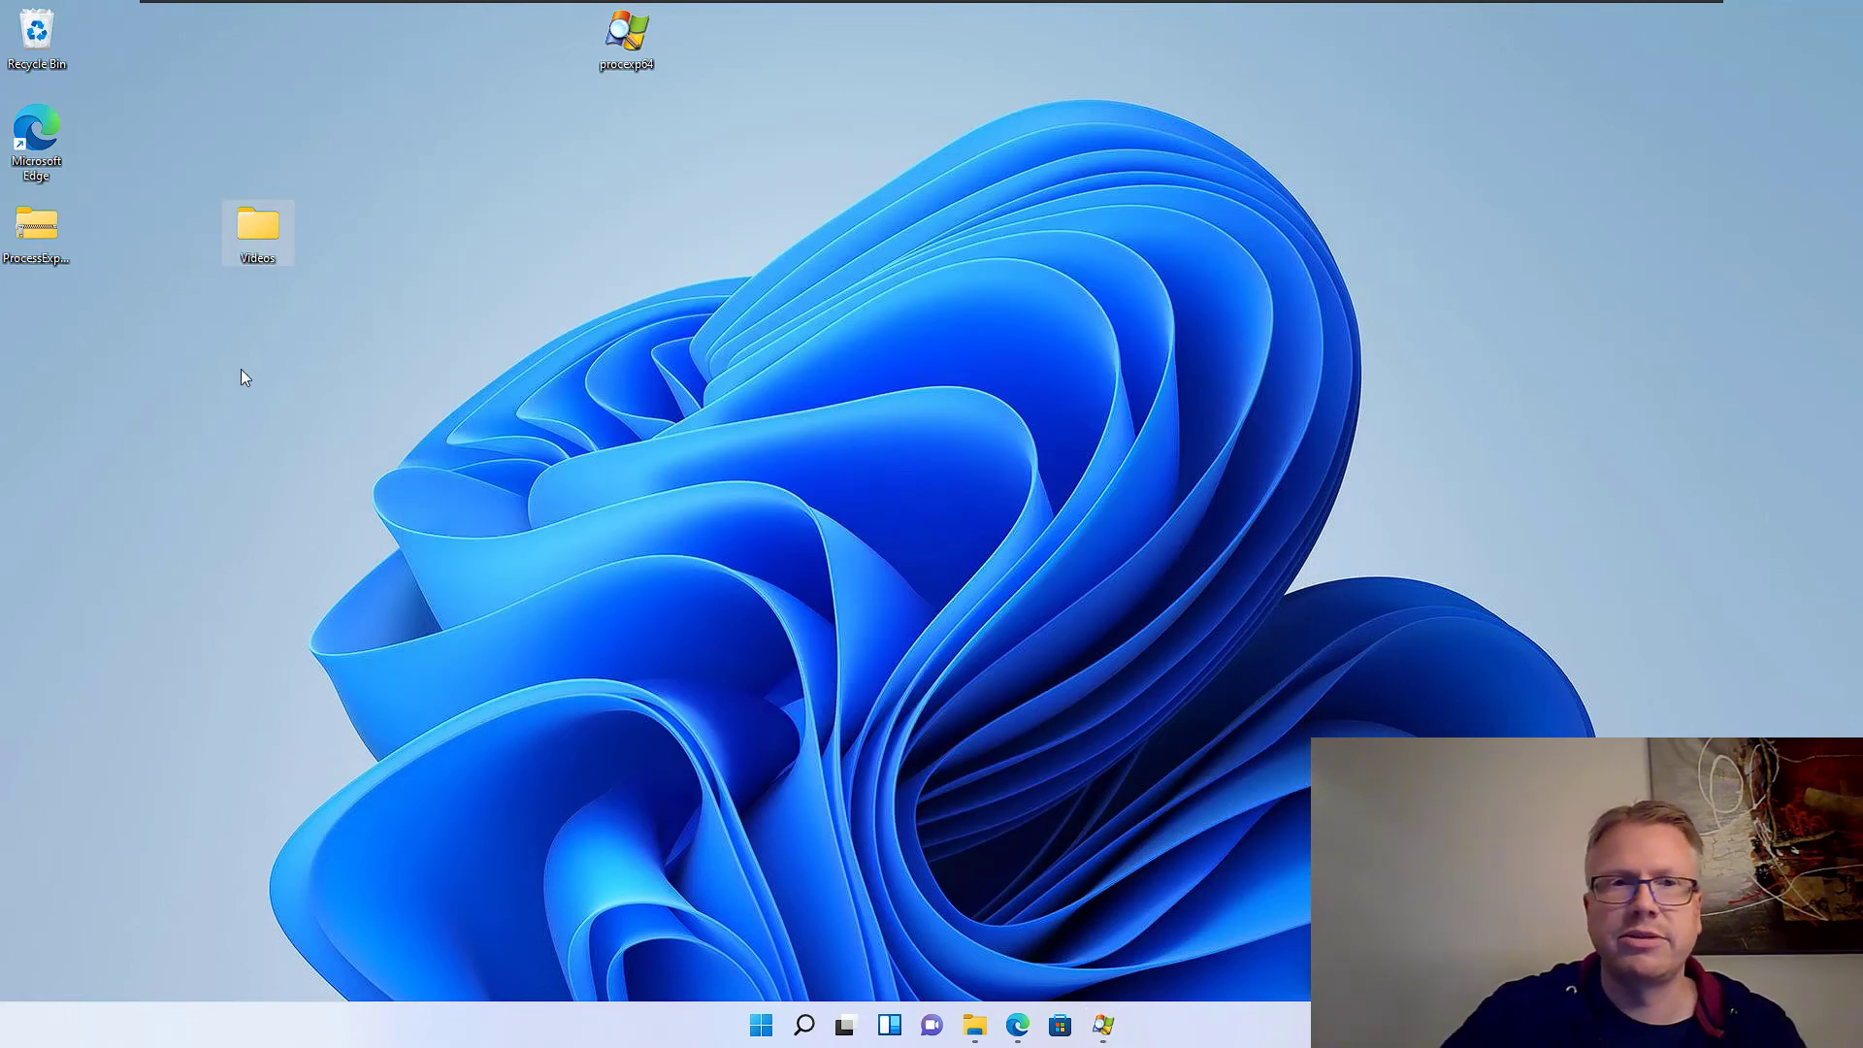
{"action": "key", "text": "Delete"}
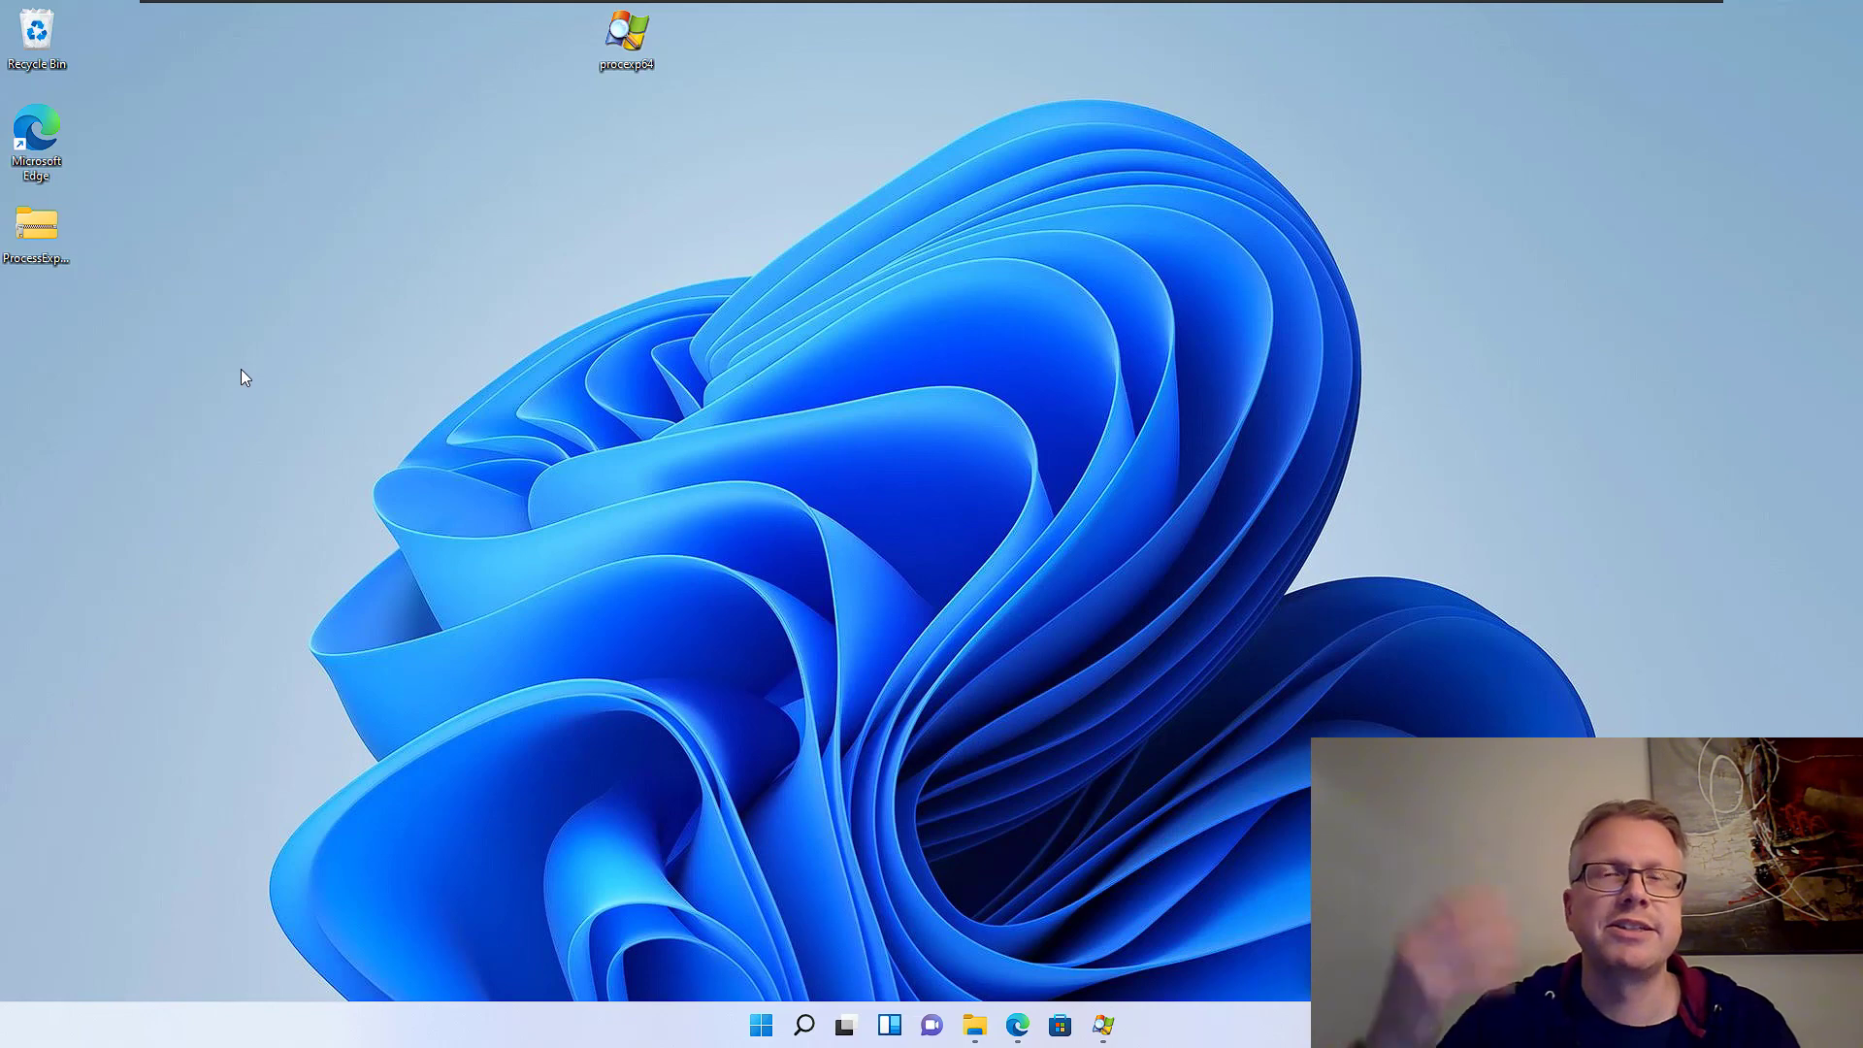